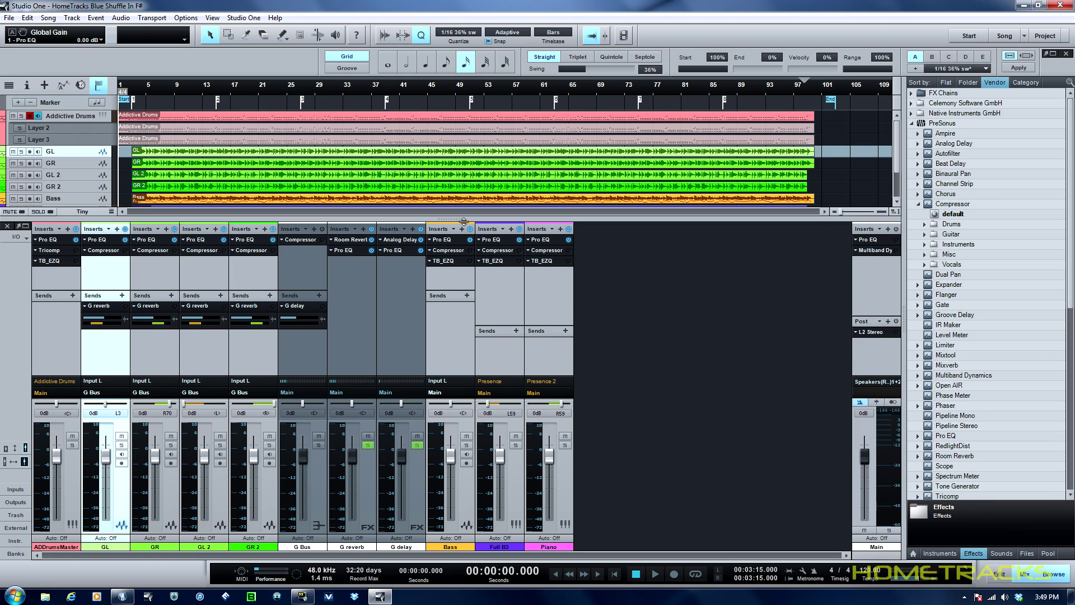
- Play the opening of the full mix to check the main output for clipping and reset its clip indicator
drag(462, 219, 463, 229)
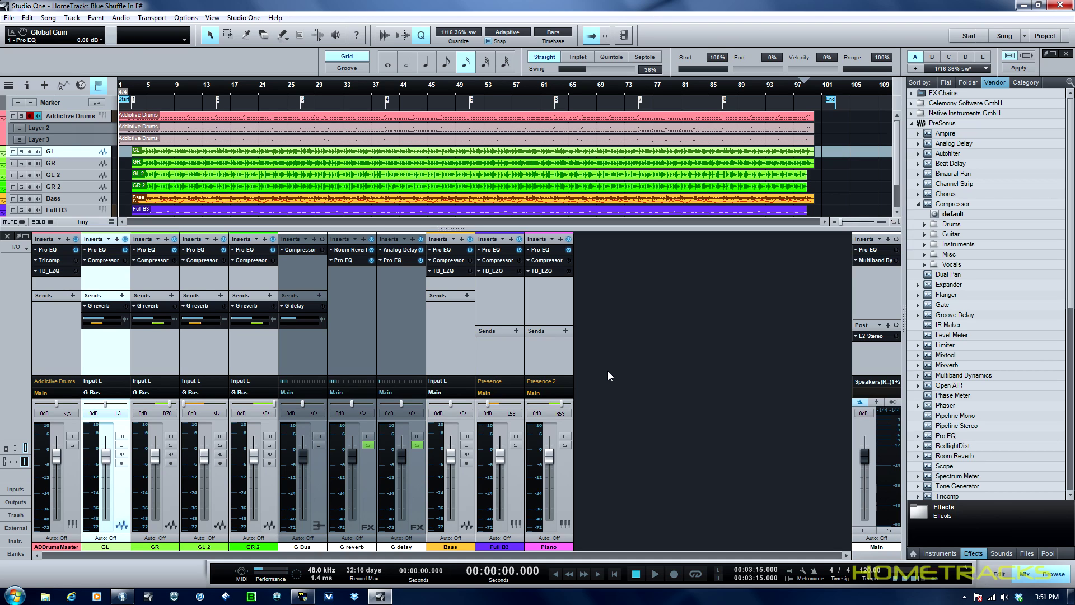
click(654, 575)
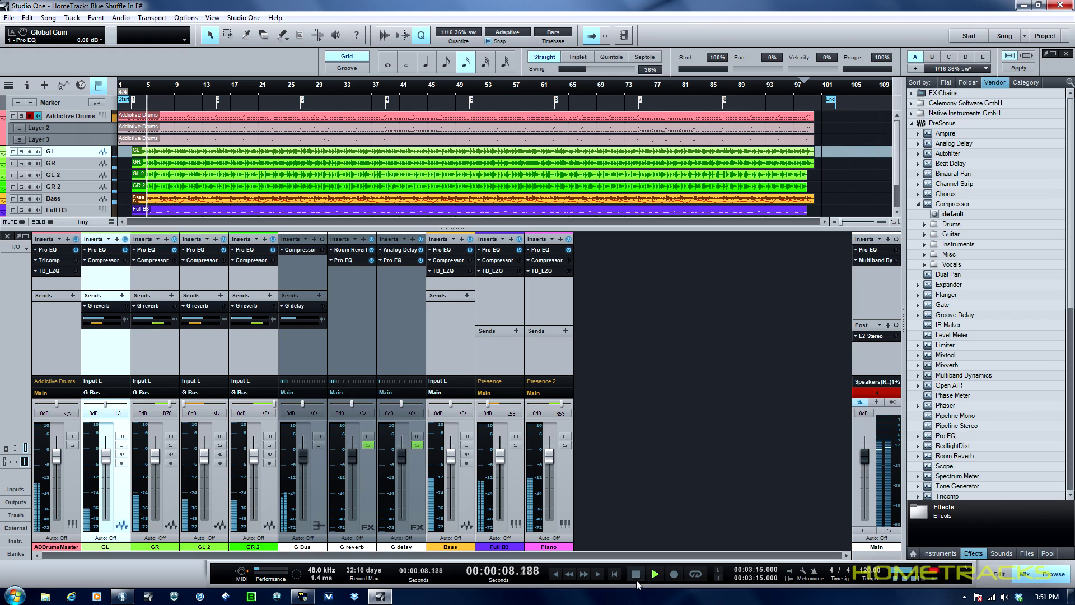
click(636, 573)
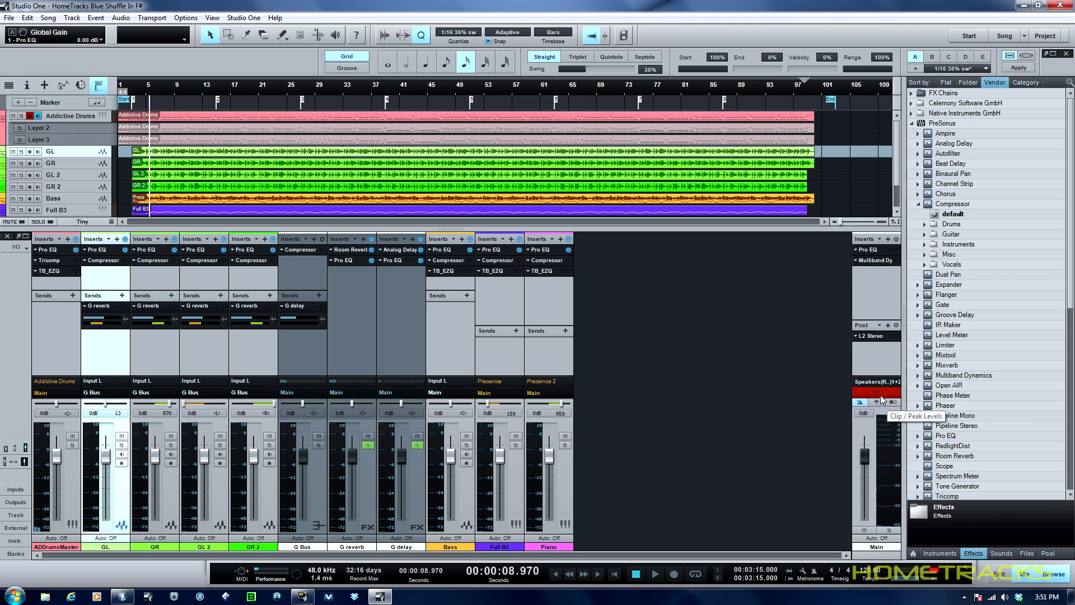
click(880, 395)
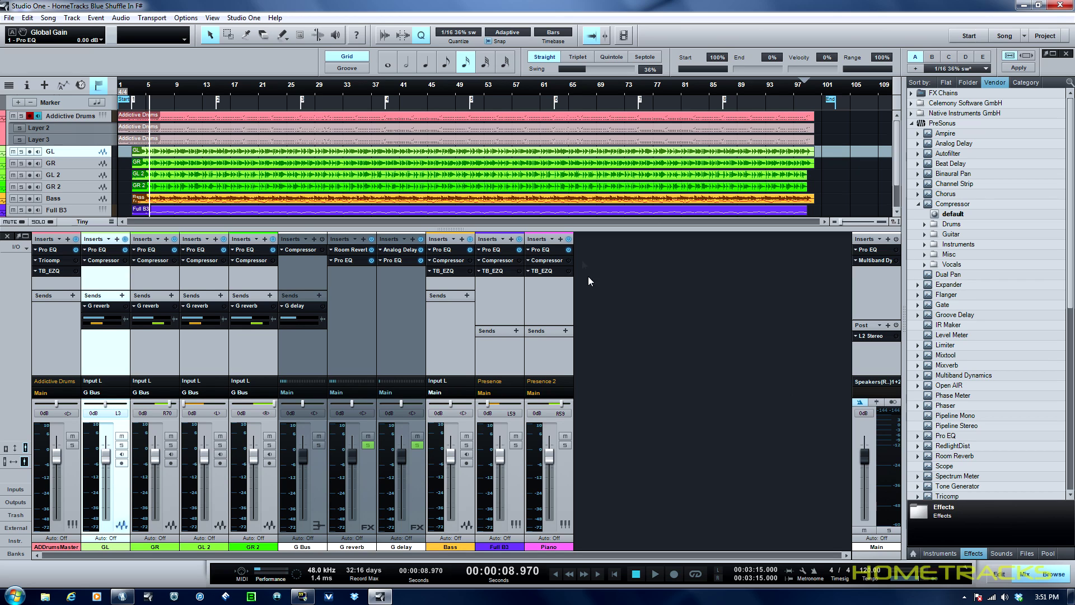
- Open the Pro EQ on the drums master channel and lower its output gain to -1.80 dB while playing from the song start
click(56, 252)
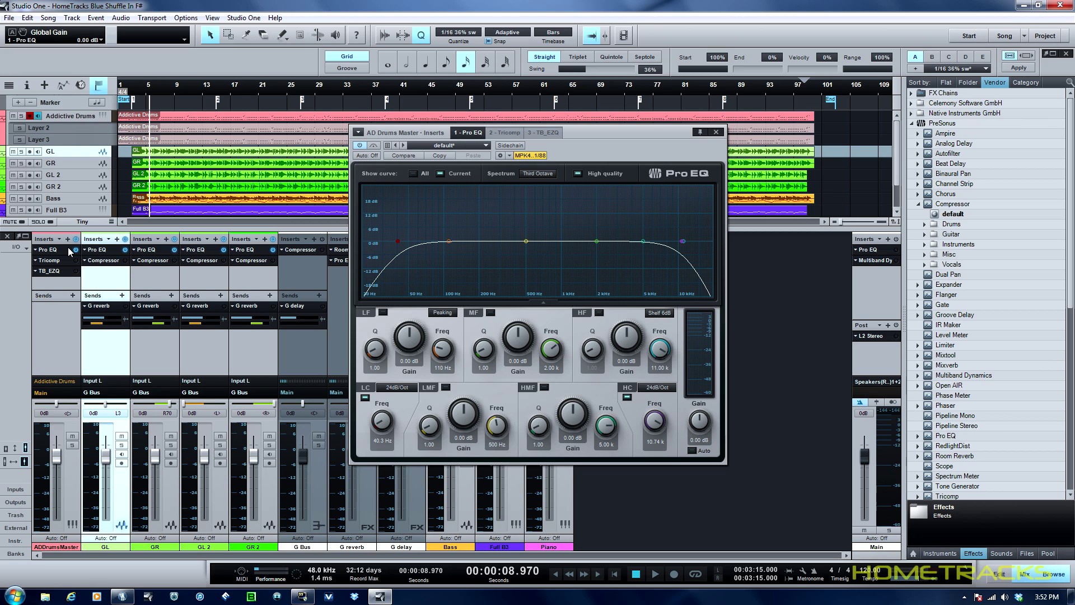
drag(577, 136, 565, 122)
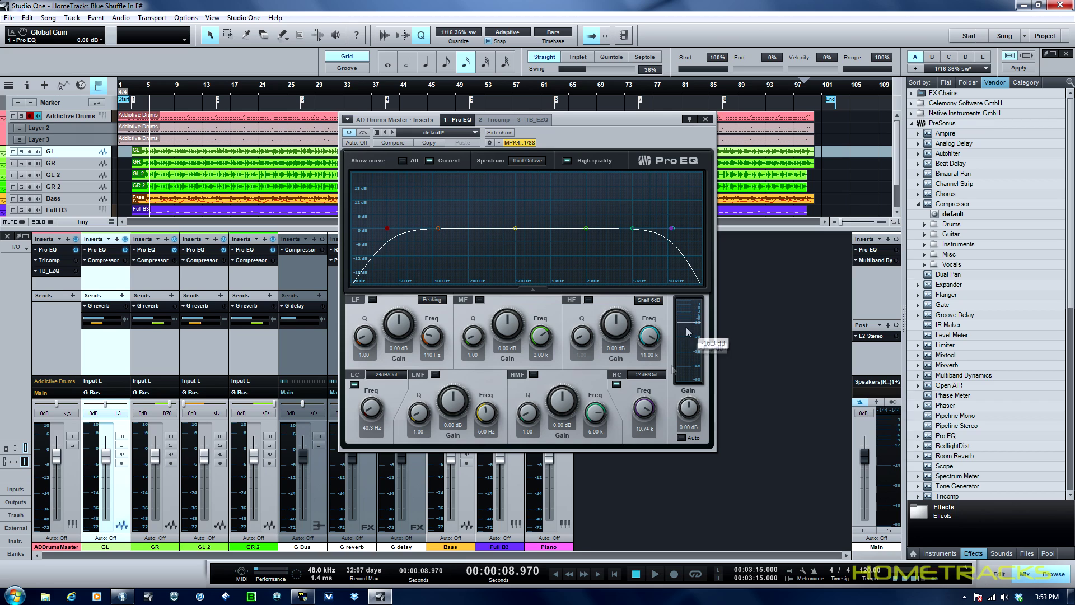
click(637, 577)
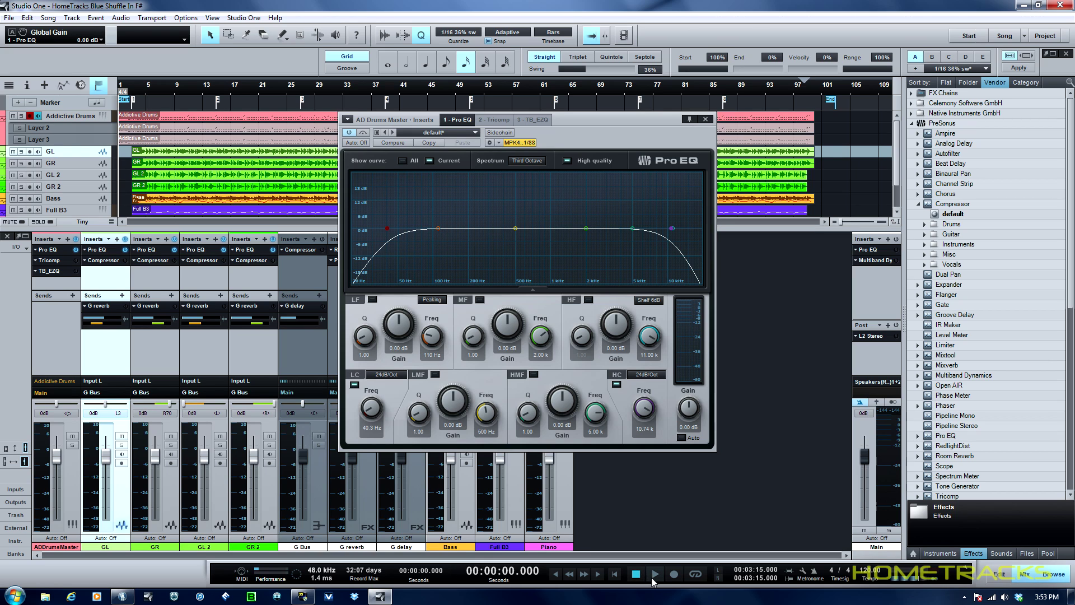
click(653, 577)
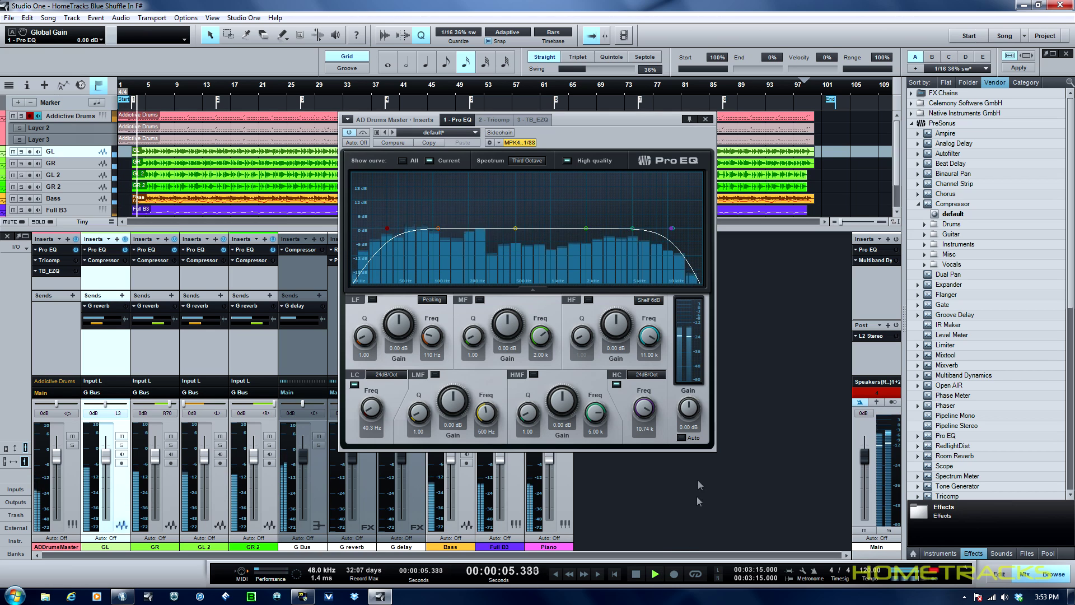
drag(689, 407, 693, 413)
scroll(693, 413, down, 1)
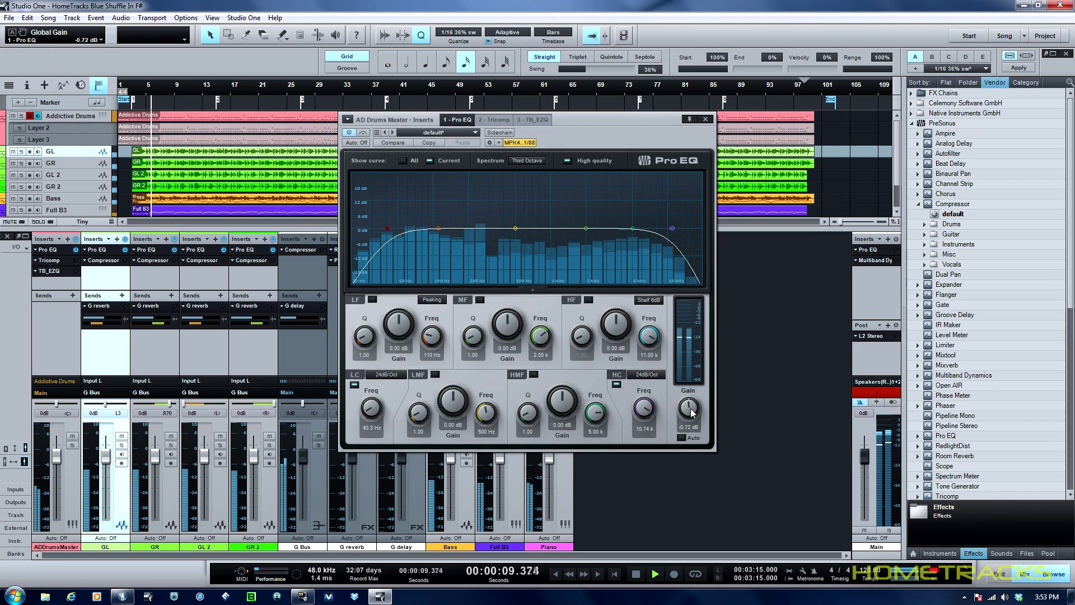
scroll(692, 413, down, 2)
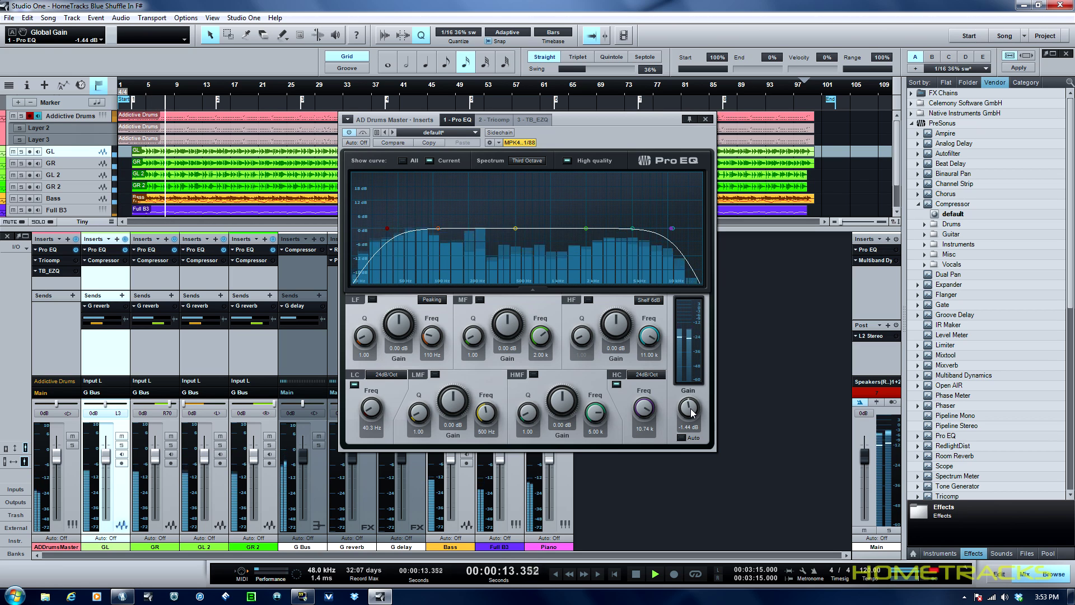
scroll(693, 412, down, 1)
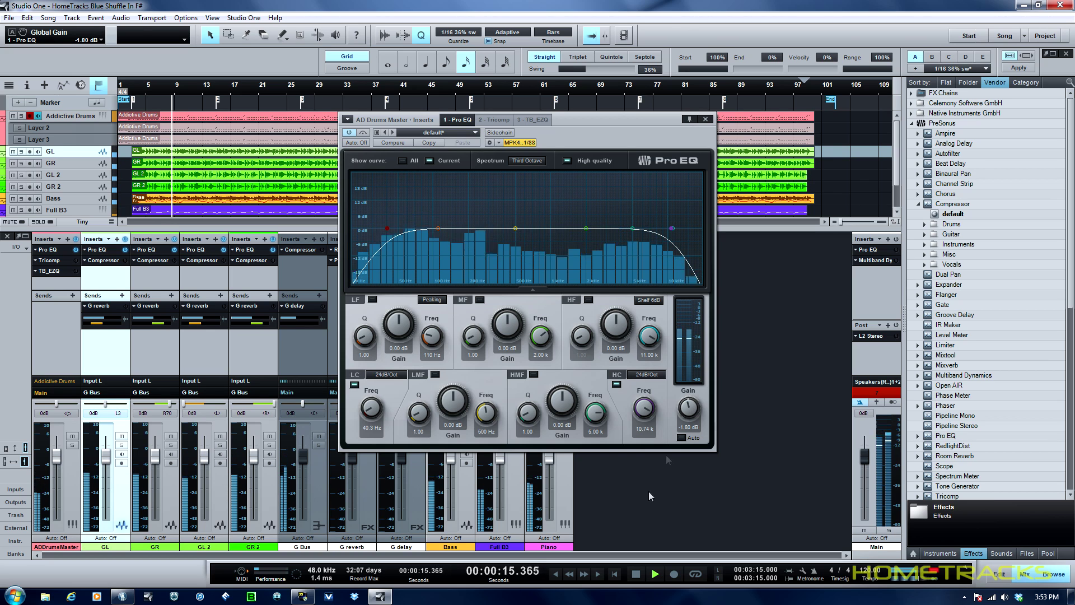
click(635, 573)
- Set the drums master's Pro EQ output gain to -5.04 dB while playing the channel soloed, and unsolo it when finished
key(s)
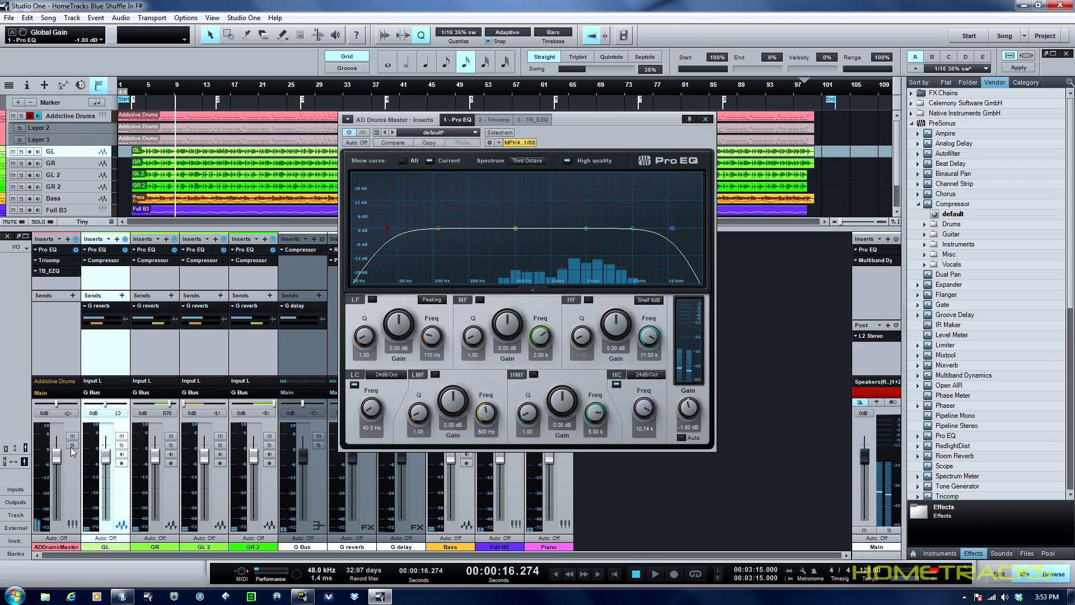
key(space)
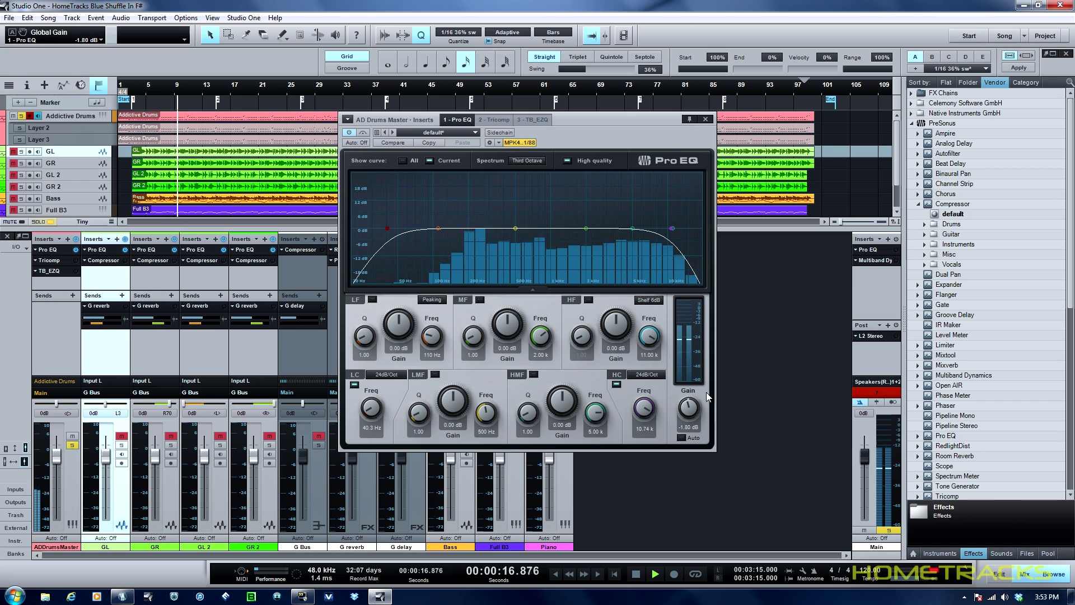
scroll(691, 409, down, 1)
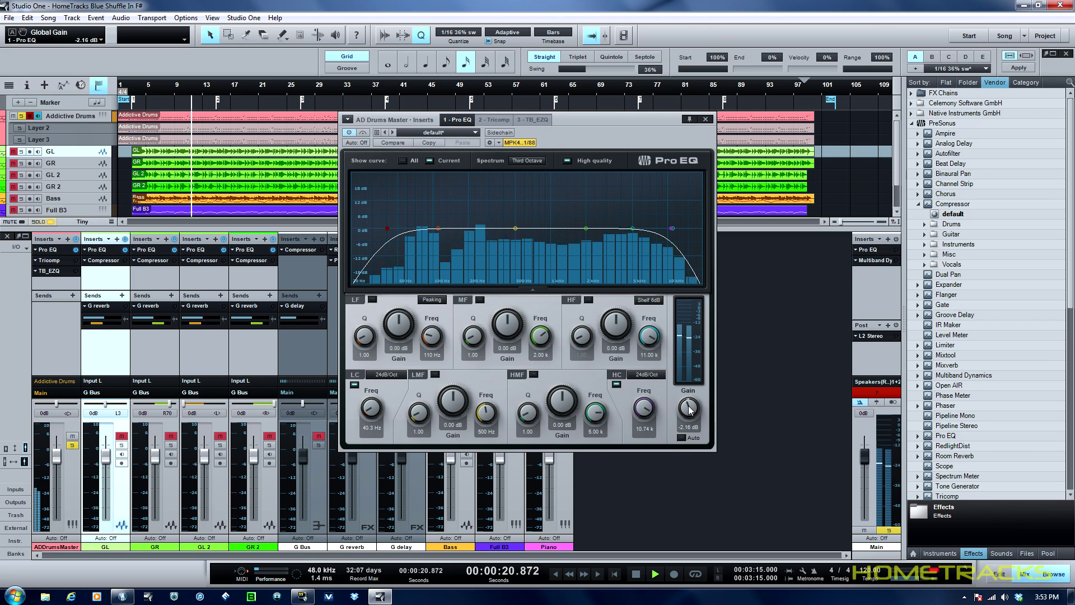
scroll(691, 410, down, 4)
scroll(689, 411, down, 2)
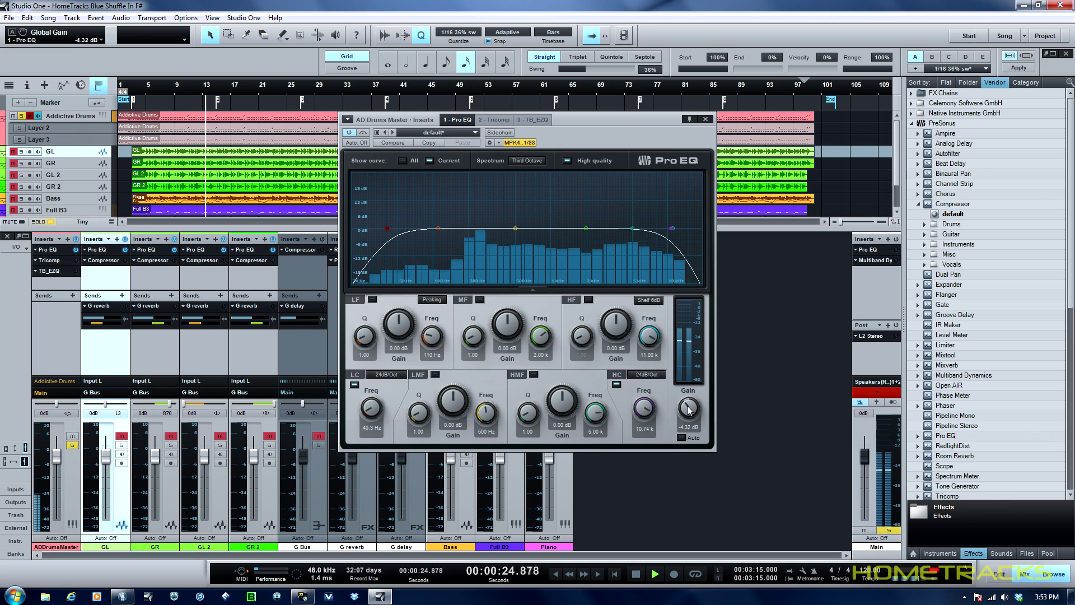
scroll(689, 411, down, 1)
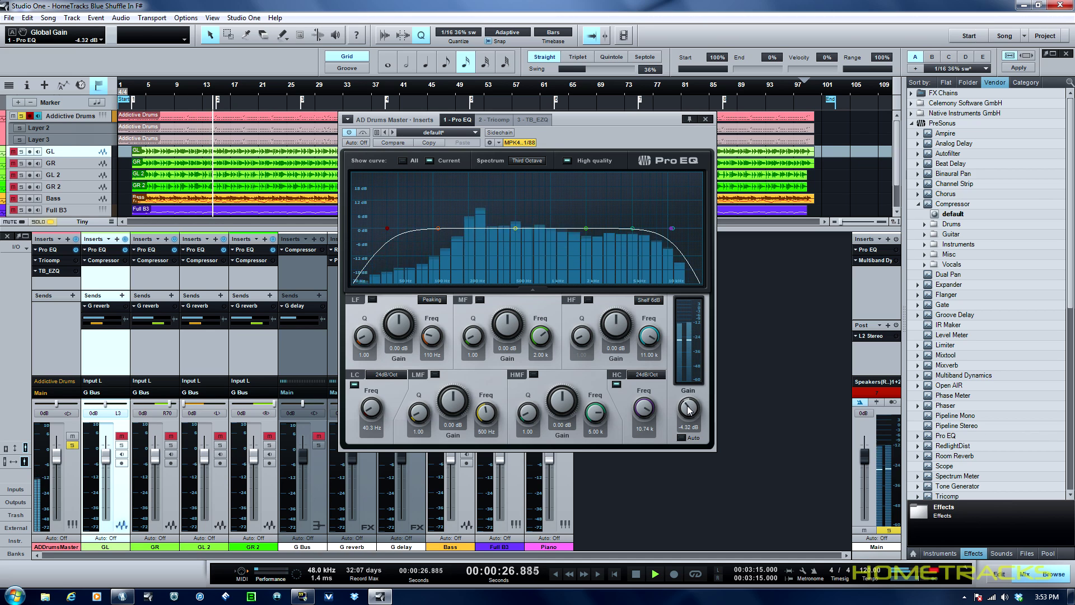
scroll(689, 410, down, 1)
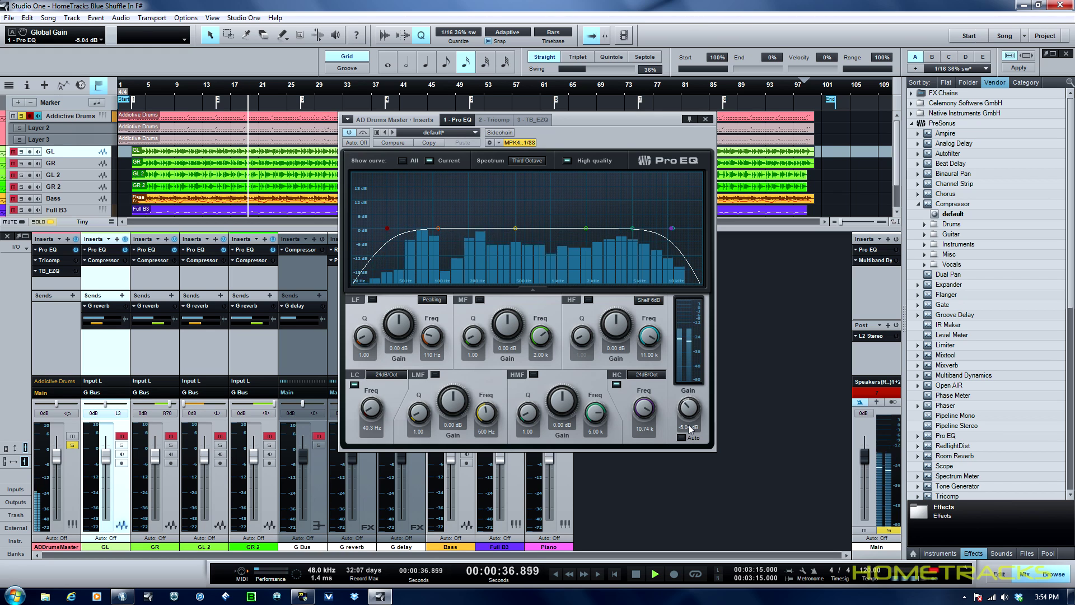
key(space)
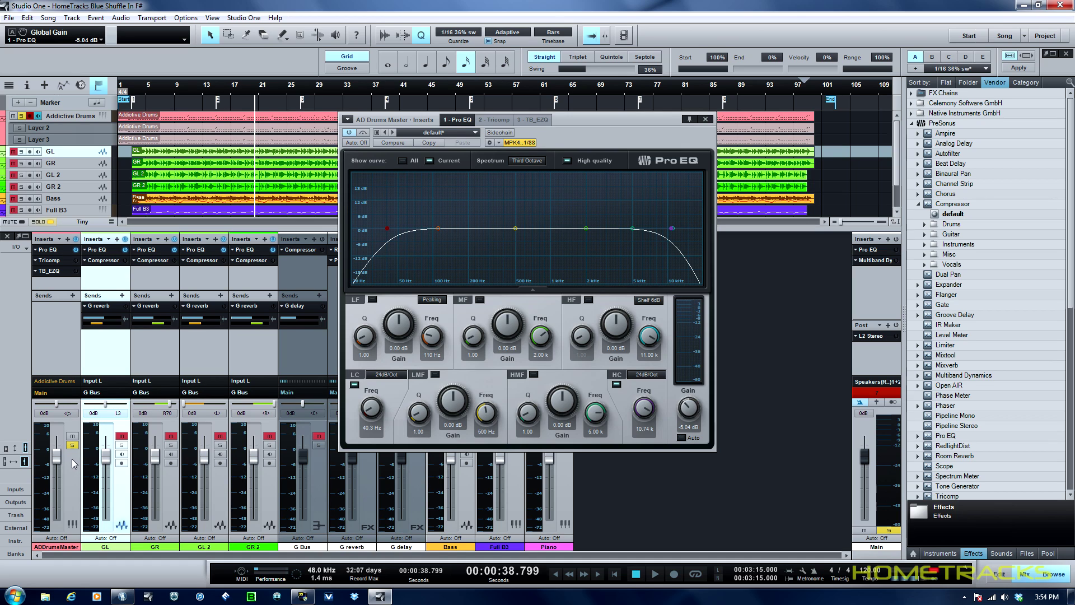
click(705, 119)
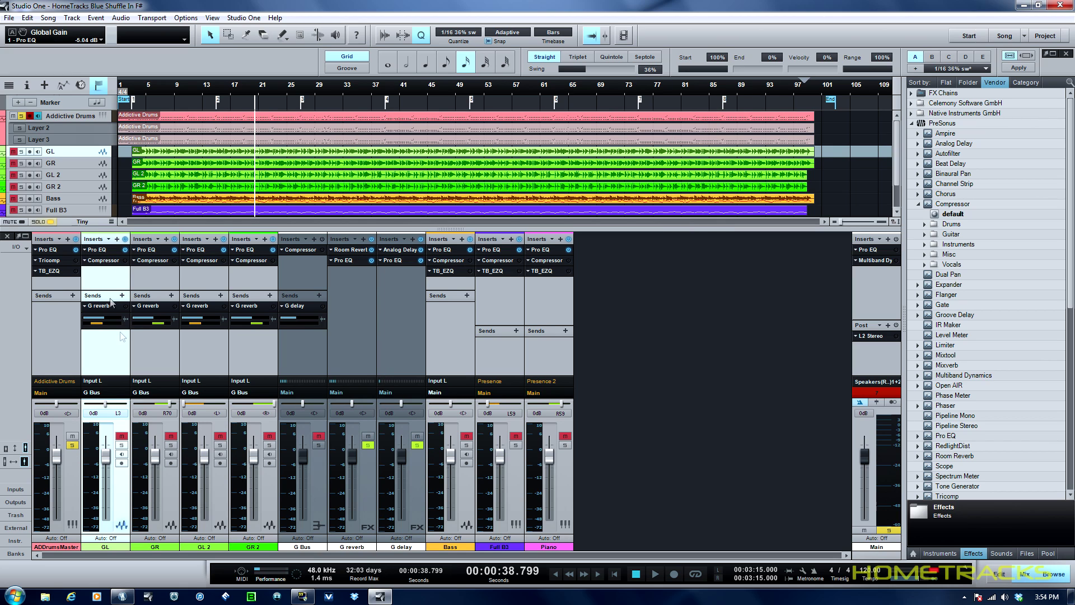
click(73, 447)
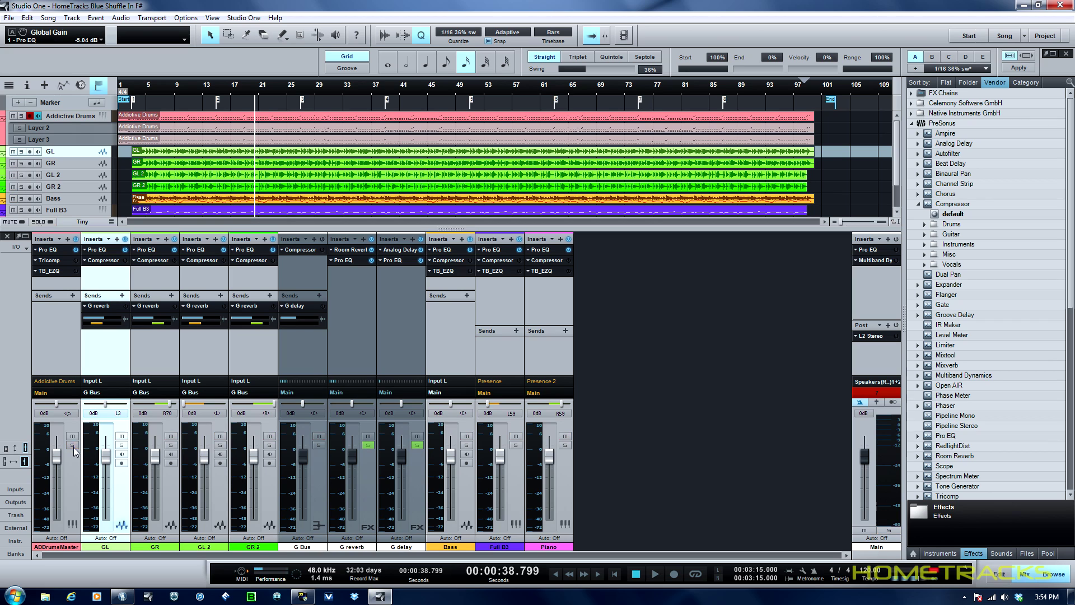
- Set the GL channel's Pro EQ output gain to -5.04 dB while playing it soloed, and pan the channel to L70
click(121, 445)
click(113, 251)
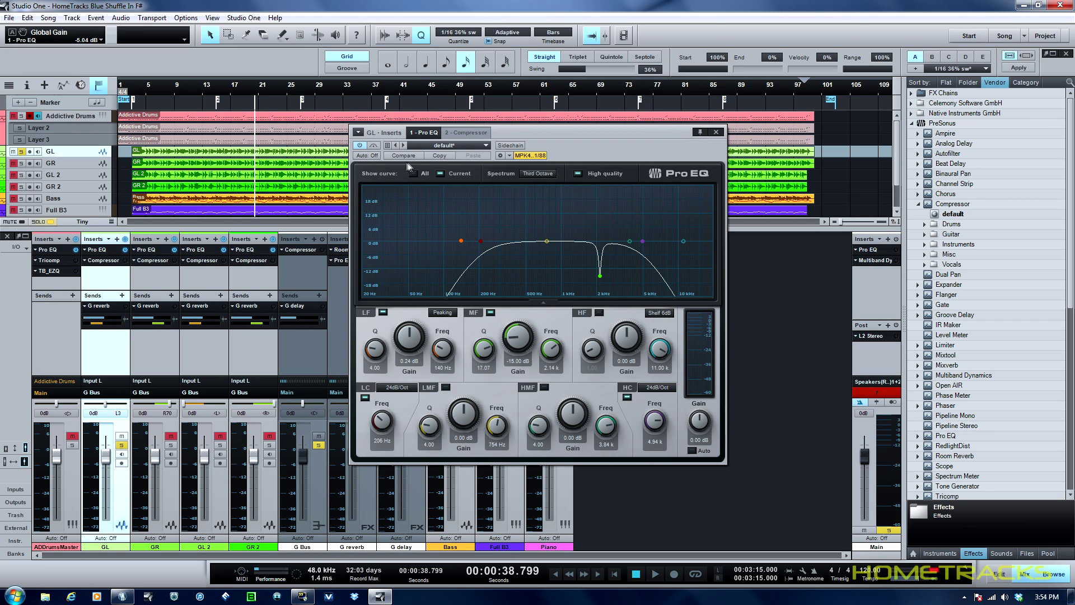
click(655, 575)
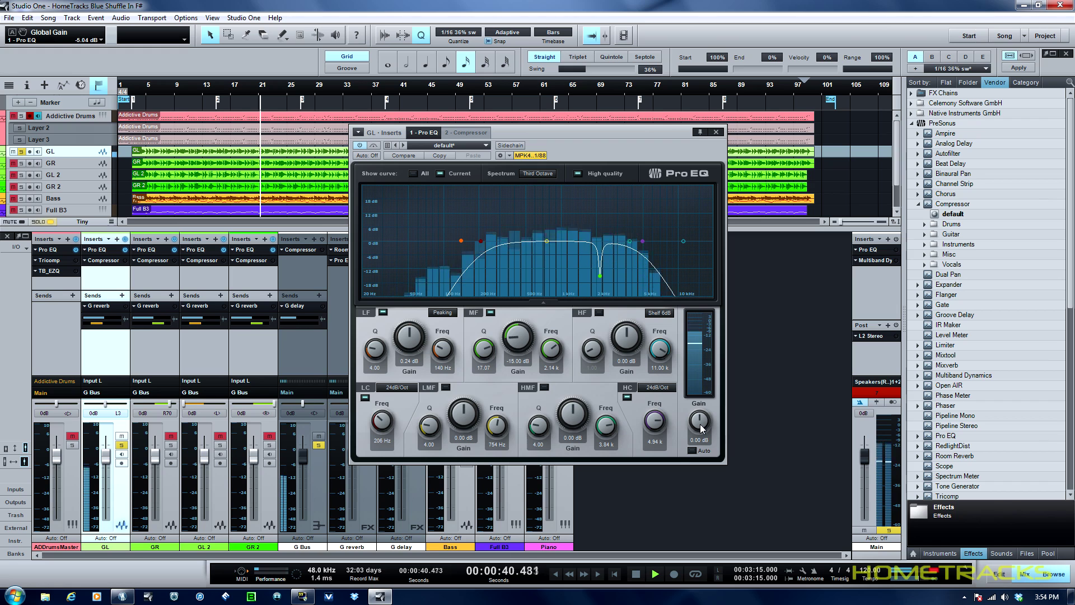
scroll(700, 429, down, 4)
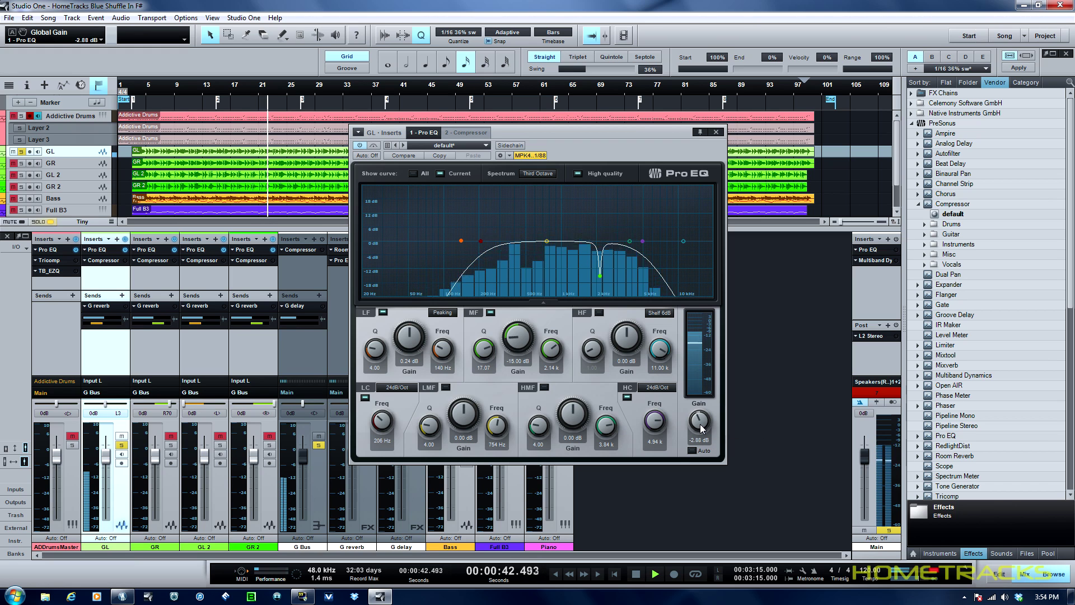
scroll(700, 429, down, 1)
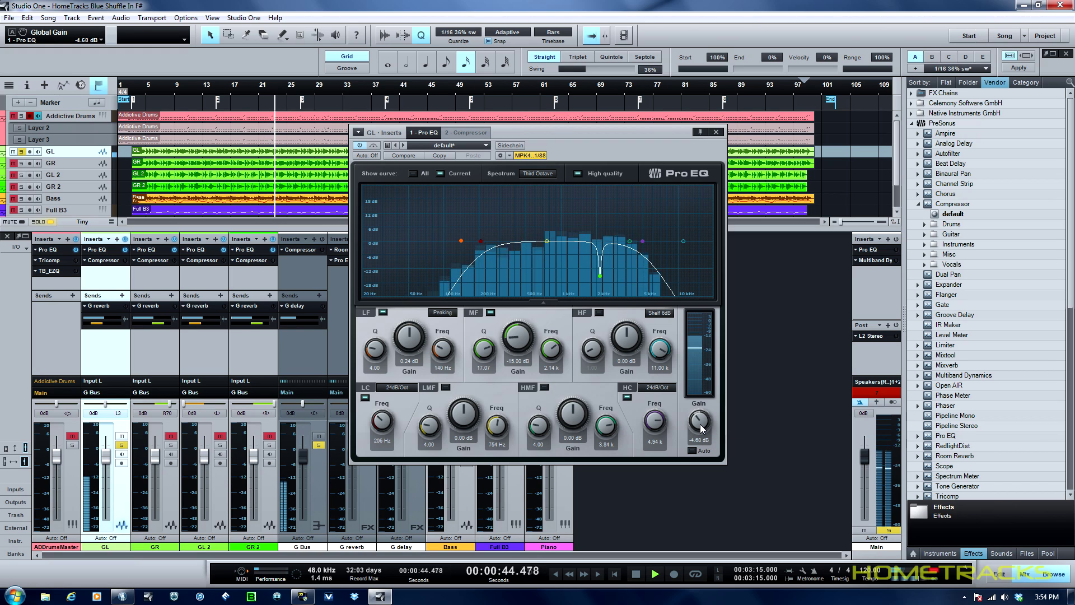
scroll(701, 429, down, 1)
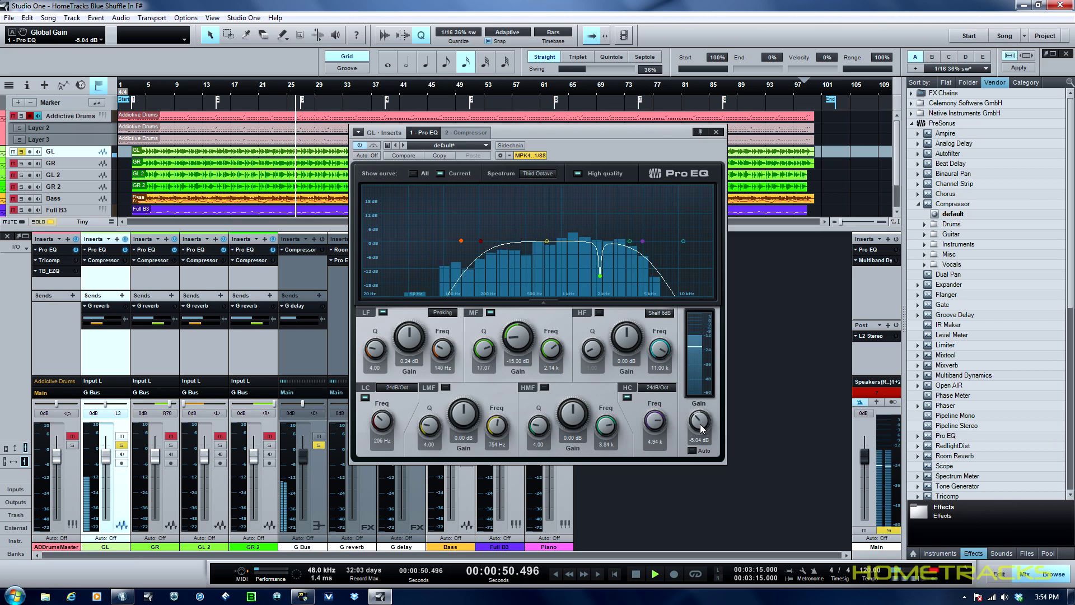
click(638, 575)
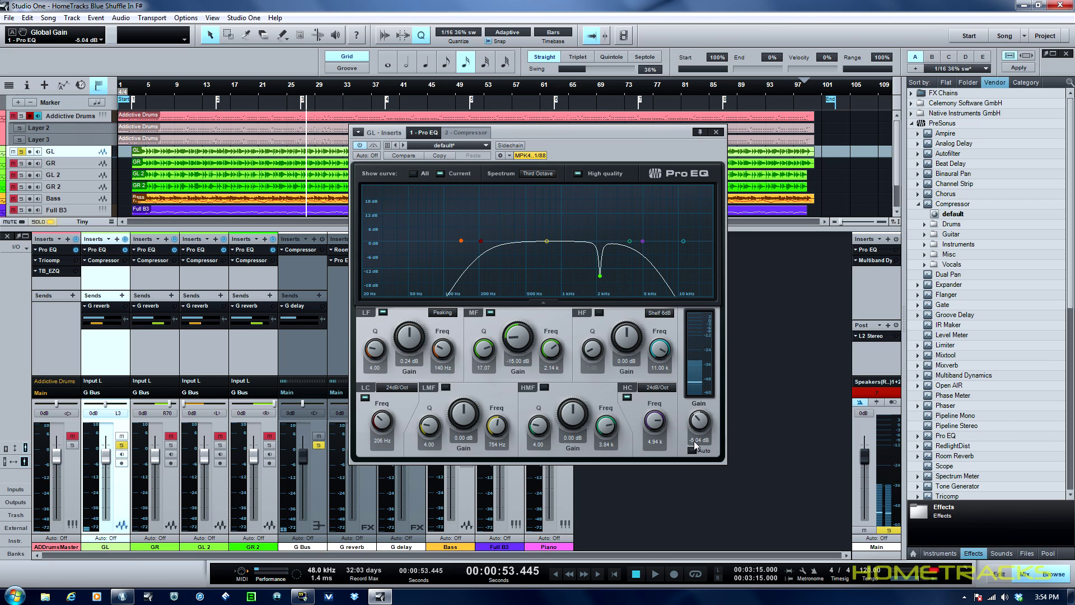
click(716, 132)
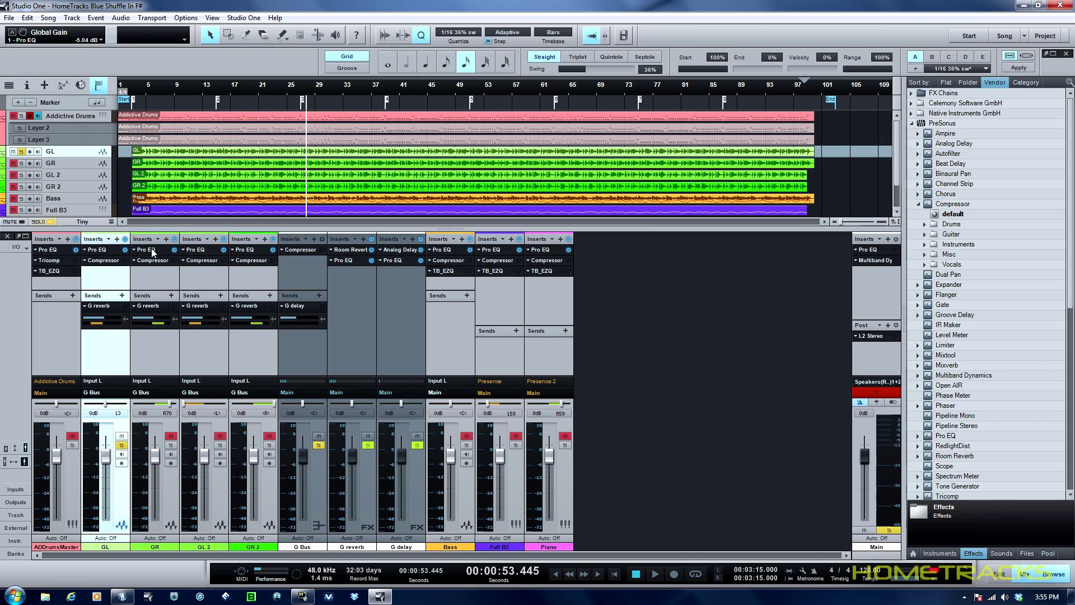
drag(107, 404, 94, 405)
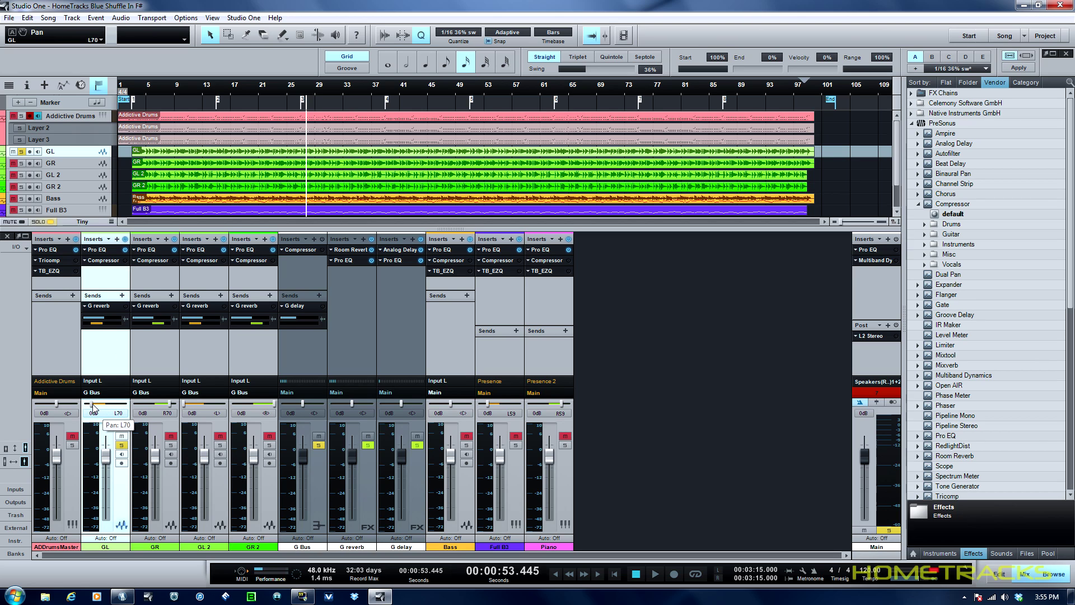
- Solo GR instead of GL, set its Pro EQ output gain to -5.04 dB during playback, and unsolo it when finished
click(153, 250)
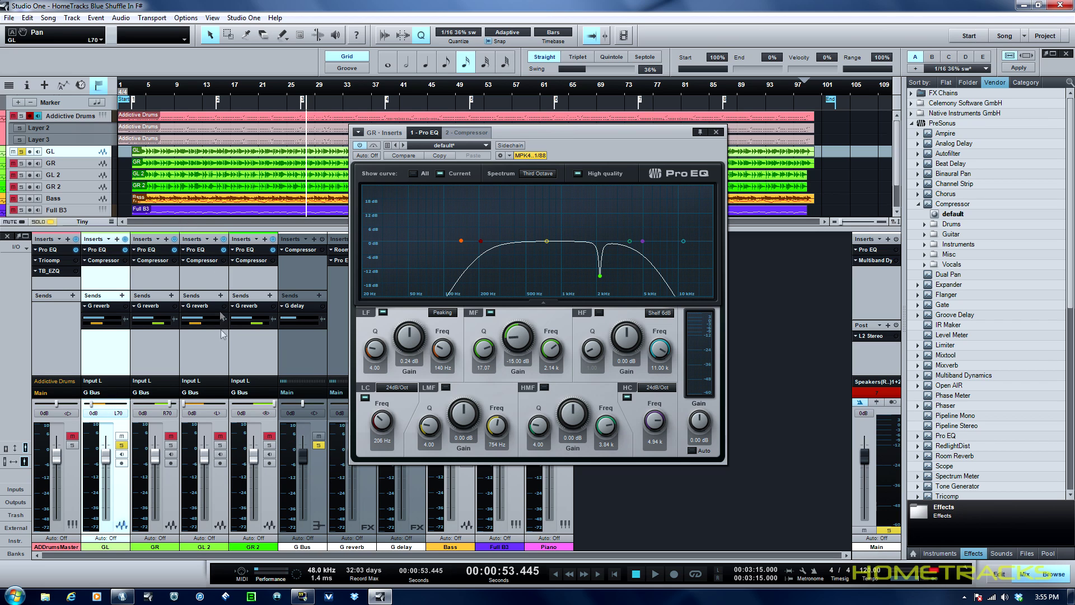
click(171, 445)
click(122, 445)
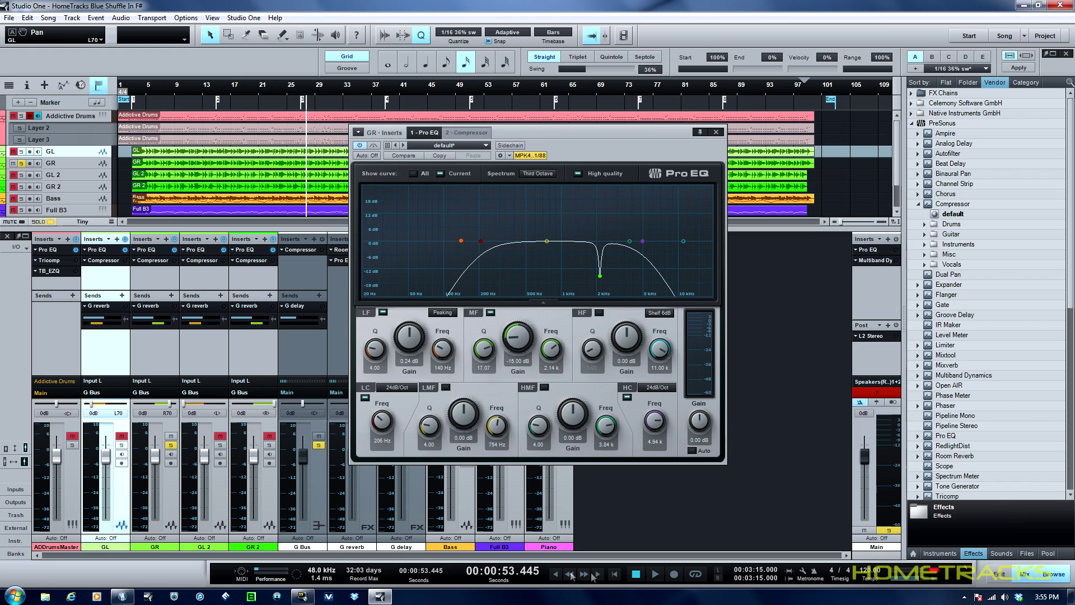
click(655, 575)
drag(699, 421, 700, 422)
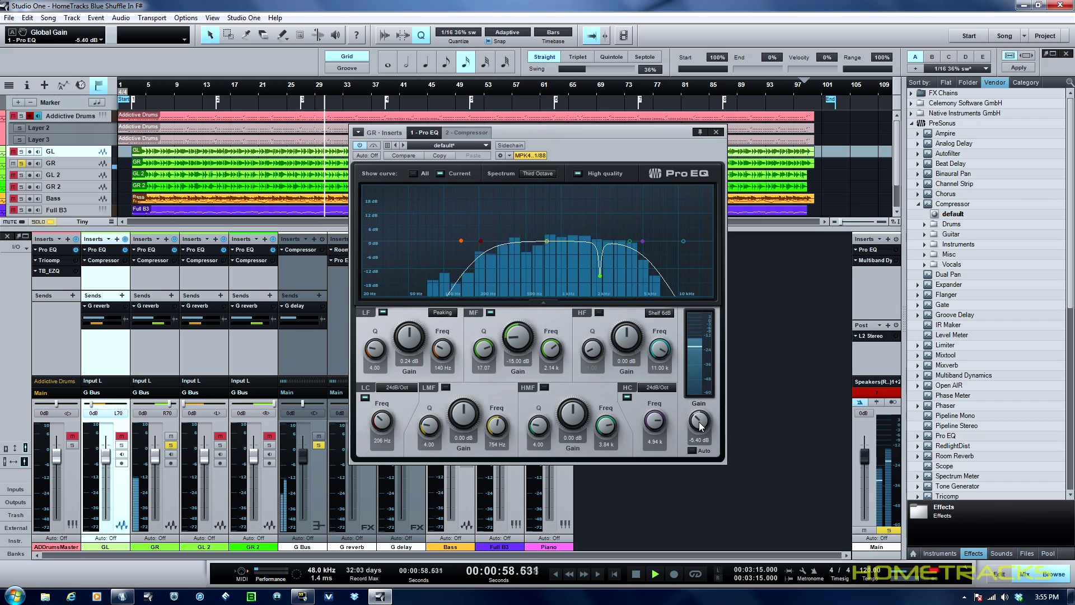
scroll(699, 422, up, 1)
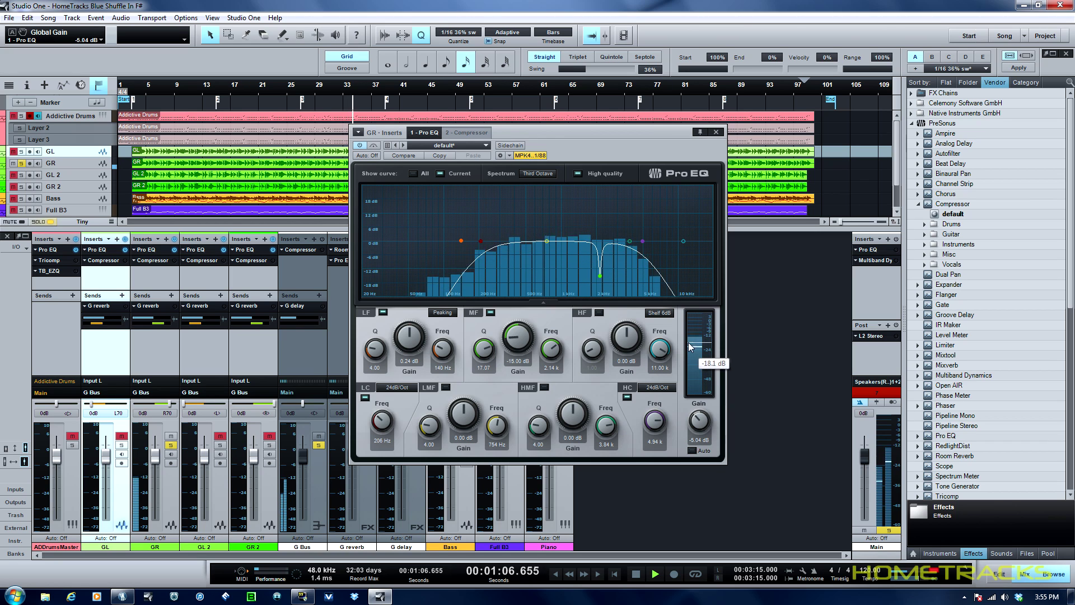
click(716, 133)
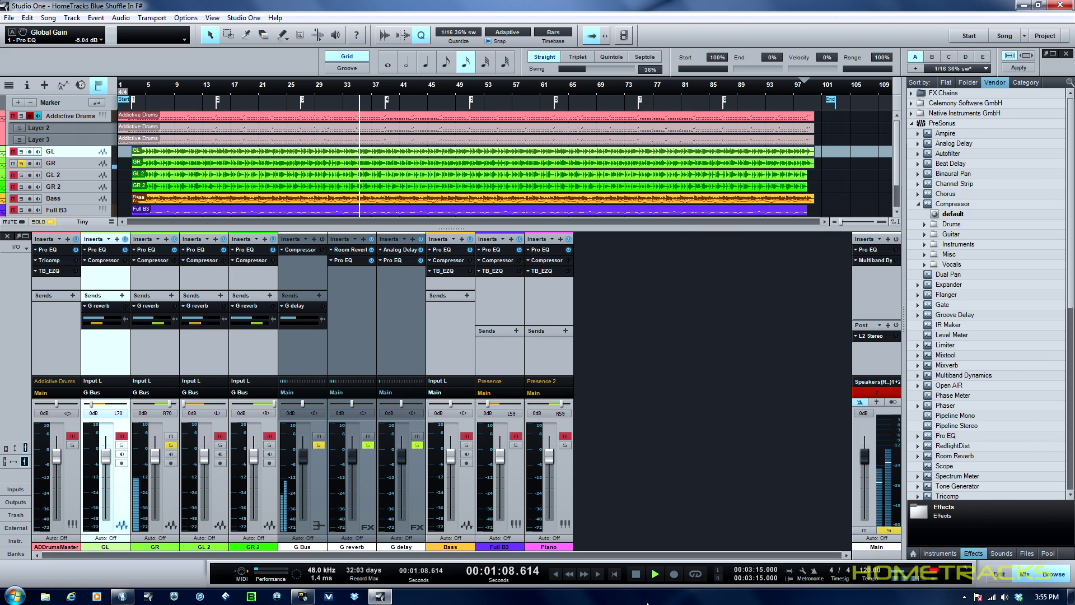
click(635, 577)
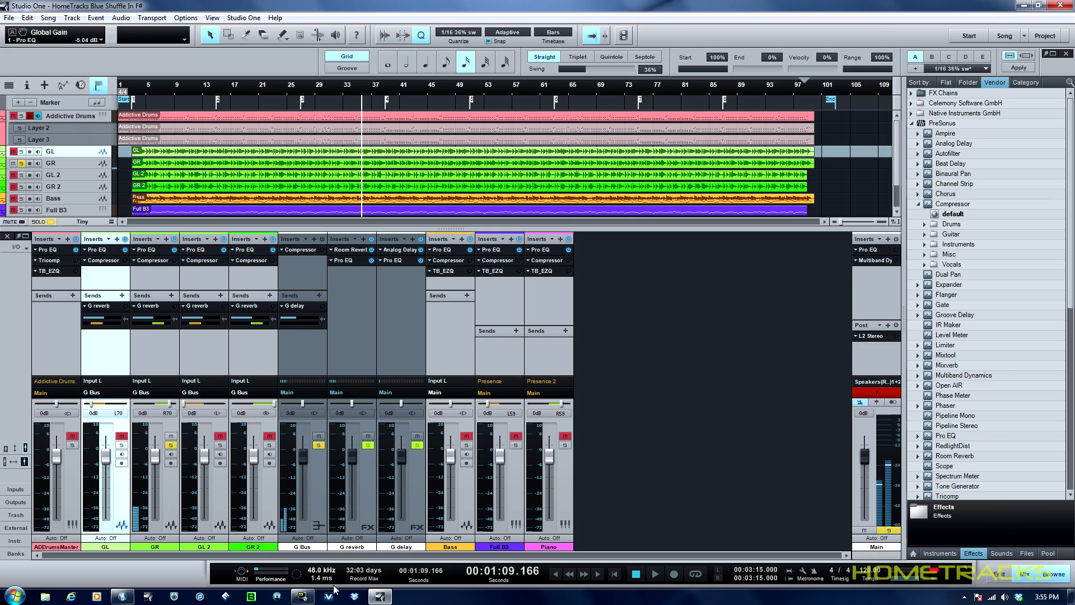
click(171, 446)
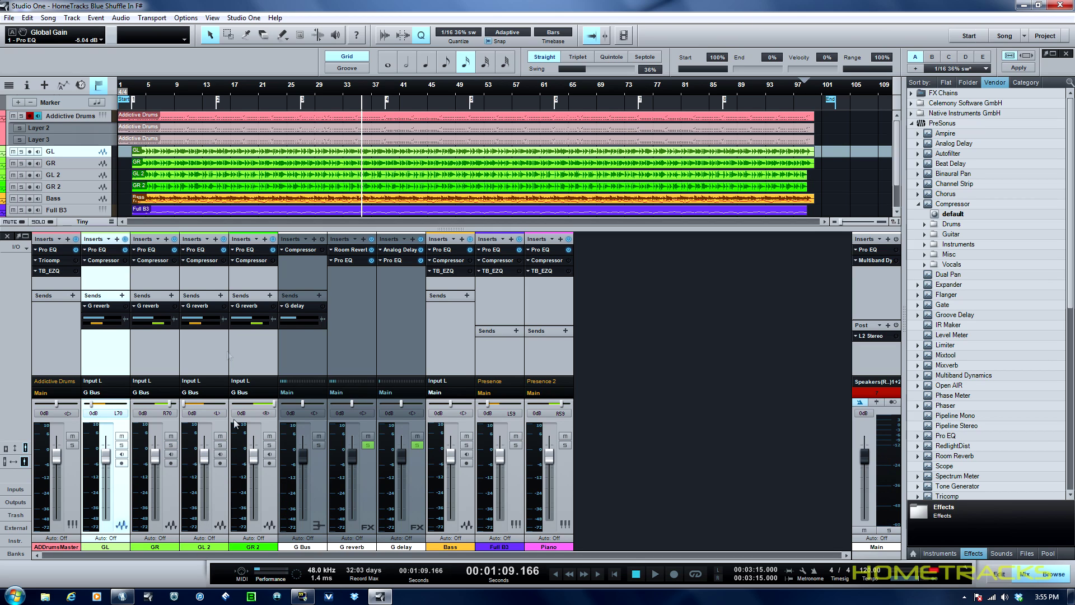
- Solo GL 2, set its Pro EQ output gain to -7.56 dB during playback, and close the EQ after stopping playback
click(220, 446)
click(203, 250)
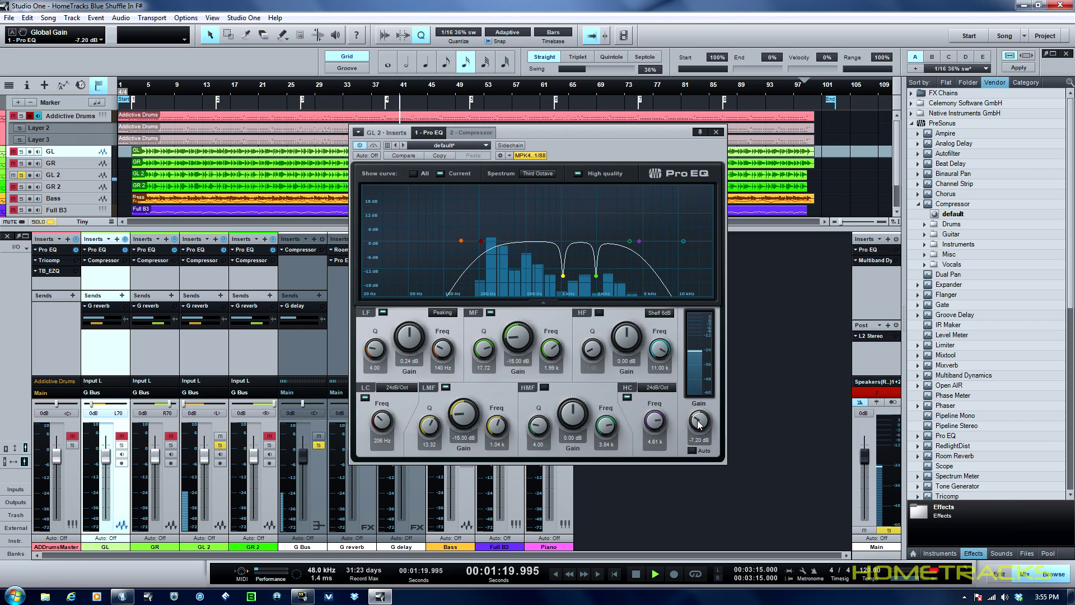
scroll(698, 424, down, 1)
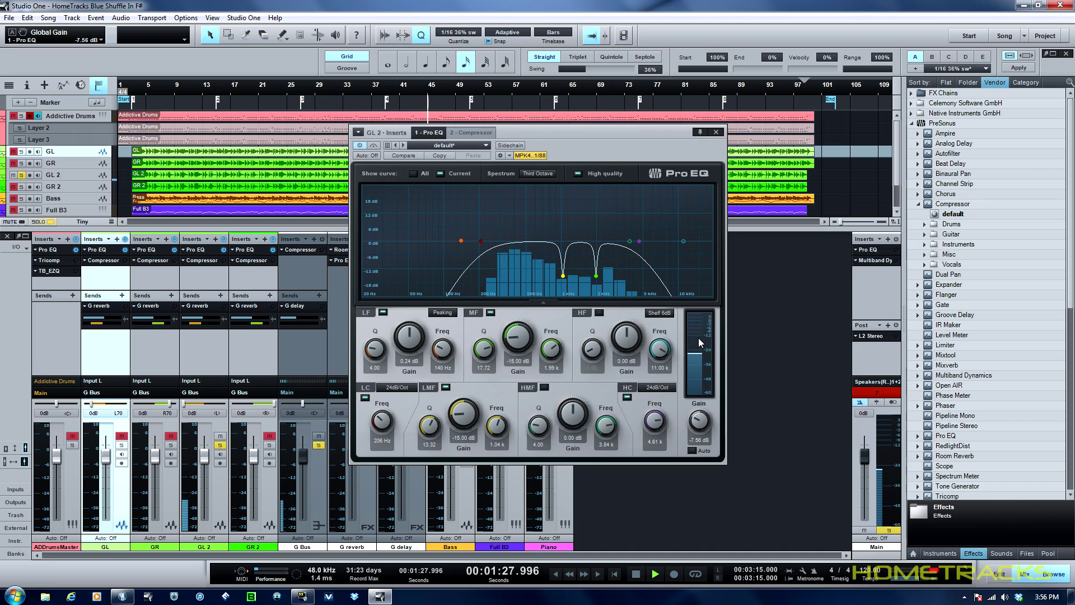
mouse_move(701, 336)
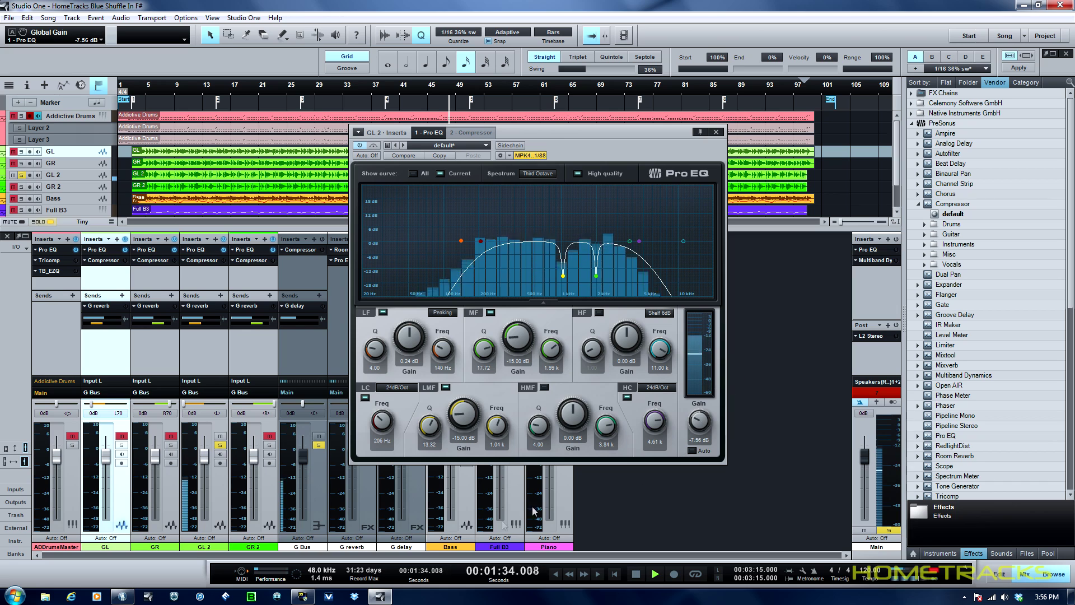
click(635, 574)
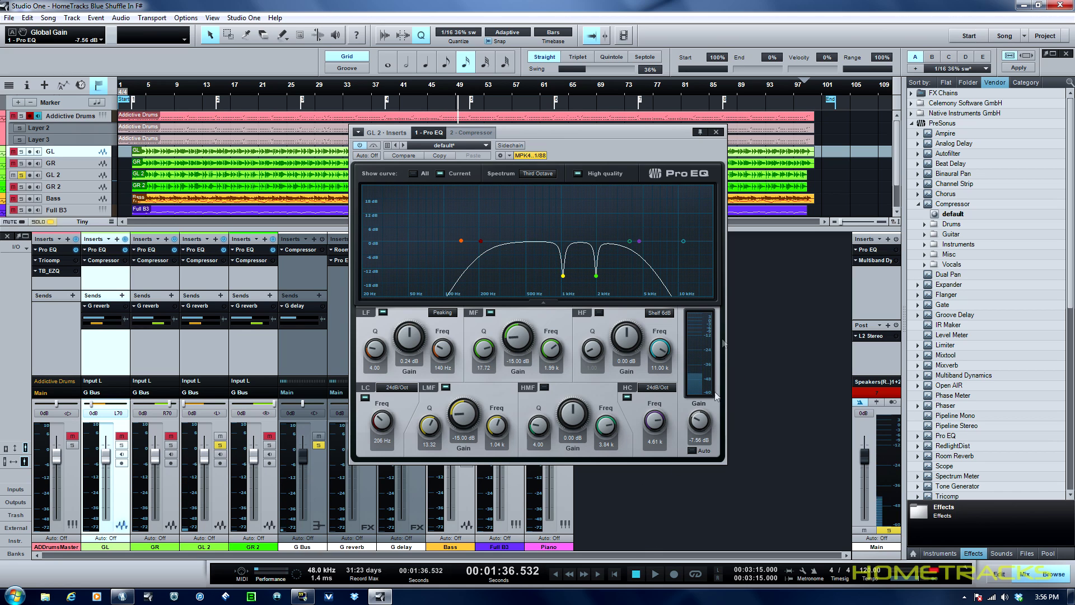
click(717, 133)
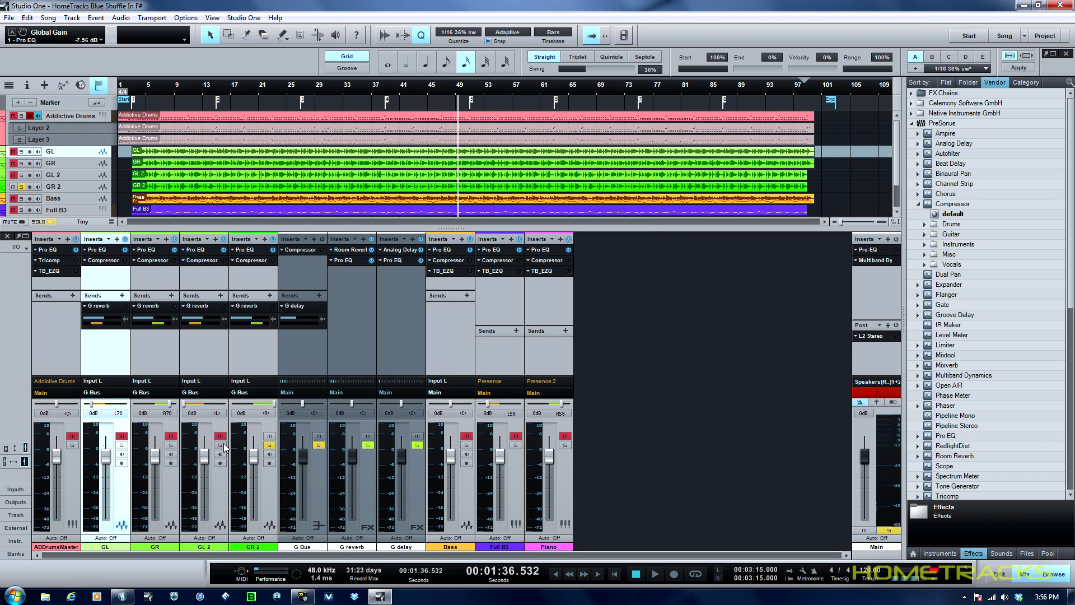
- Set the GR 2 channel's Pro EQ output gain to -7.56 dB while playing it soloed, and unsolo it when finished
click(264, 249)
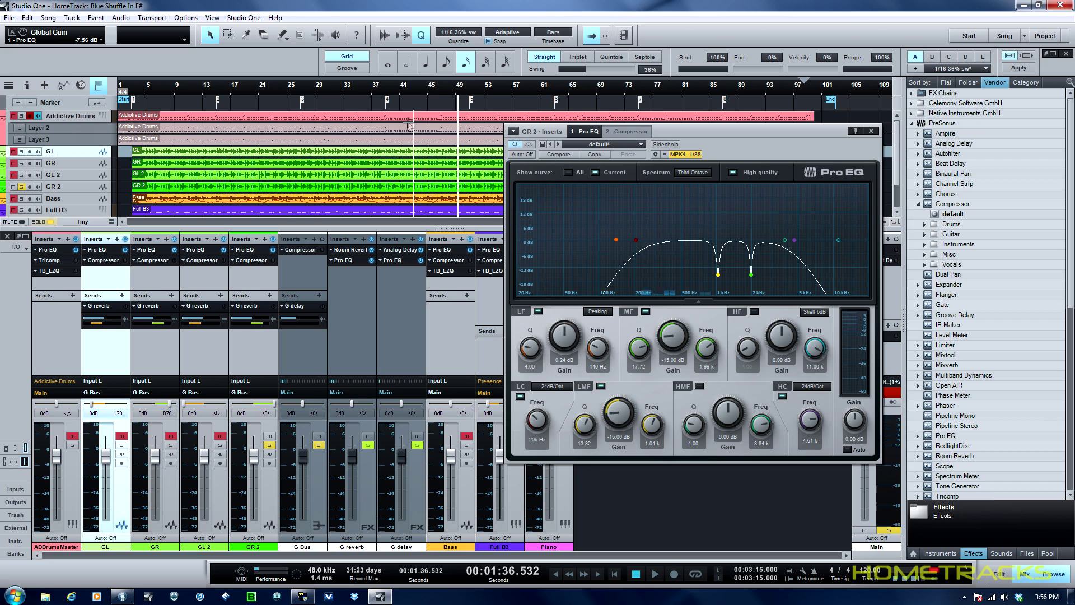
click(400, 94)
key(space)
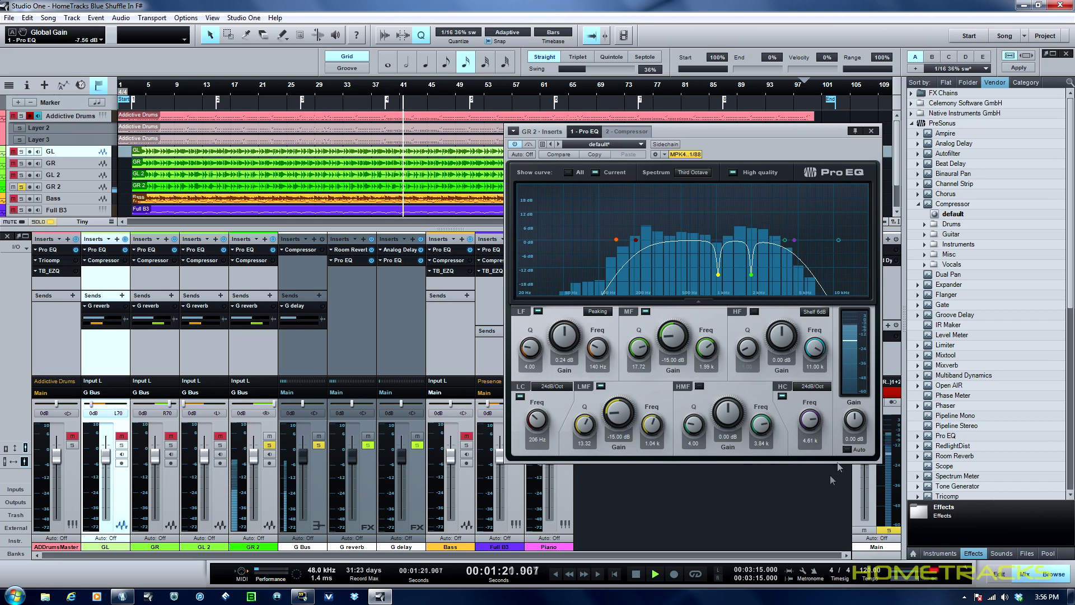
drag(856, 421, 858, 424)
scroll(857, 424, down, 19)
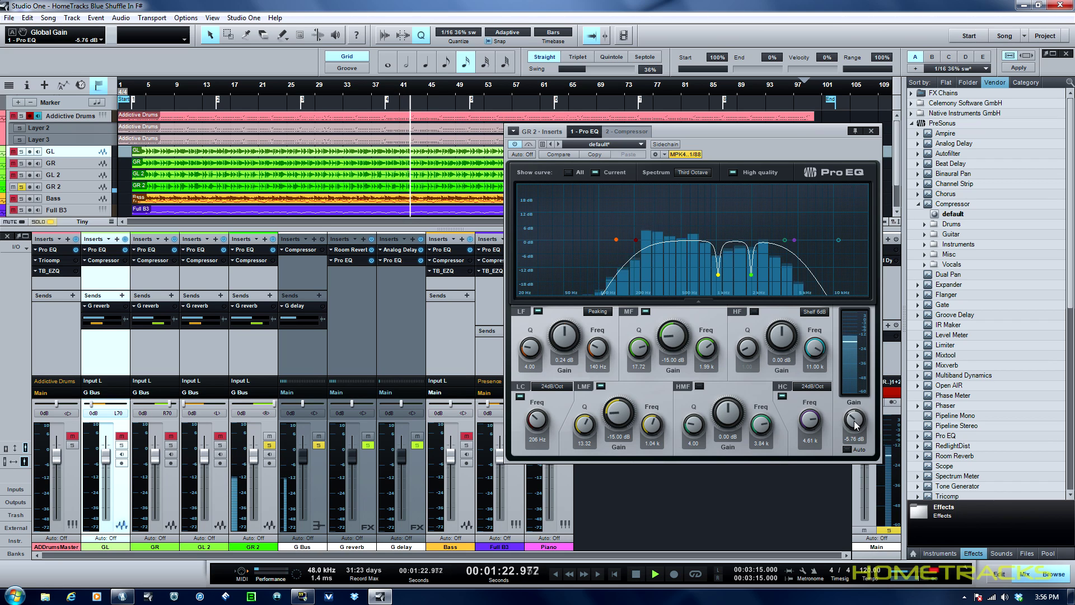
scroll(855, 425, down, 1)
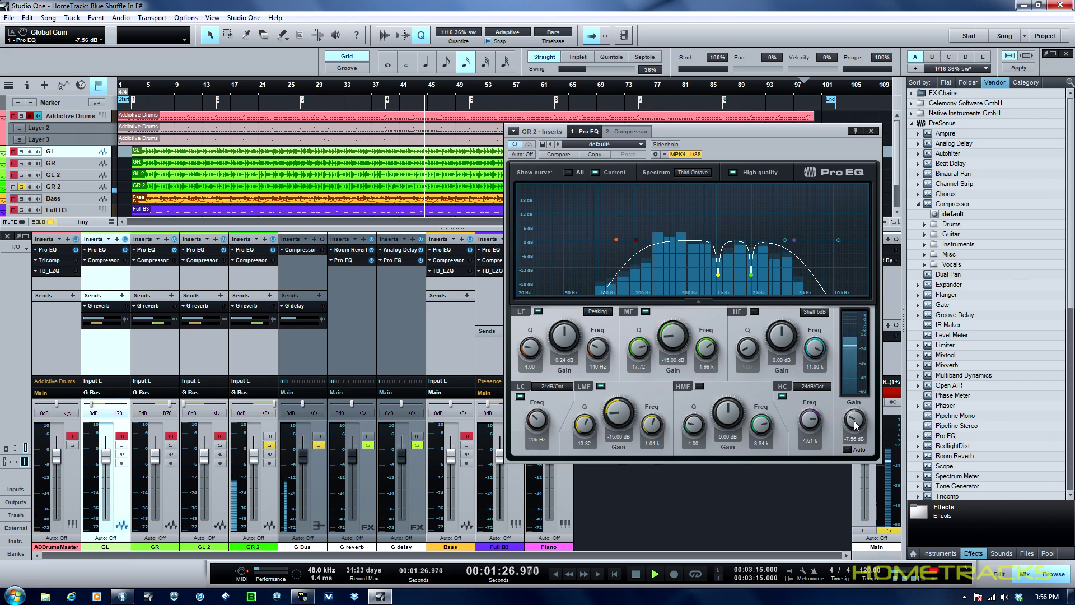
mouse_move(860, 338)
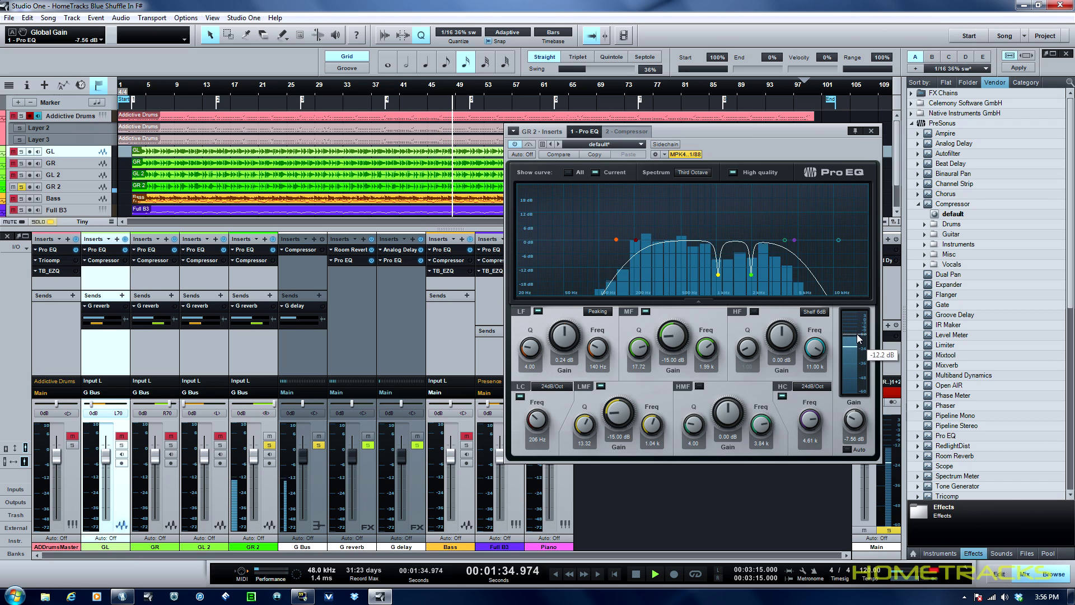
key(space)
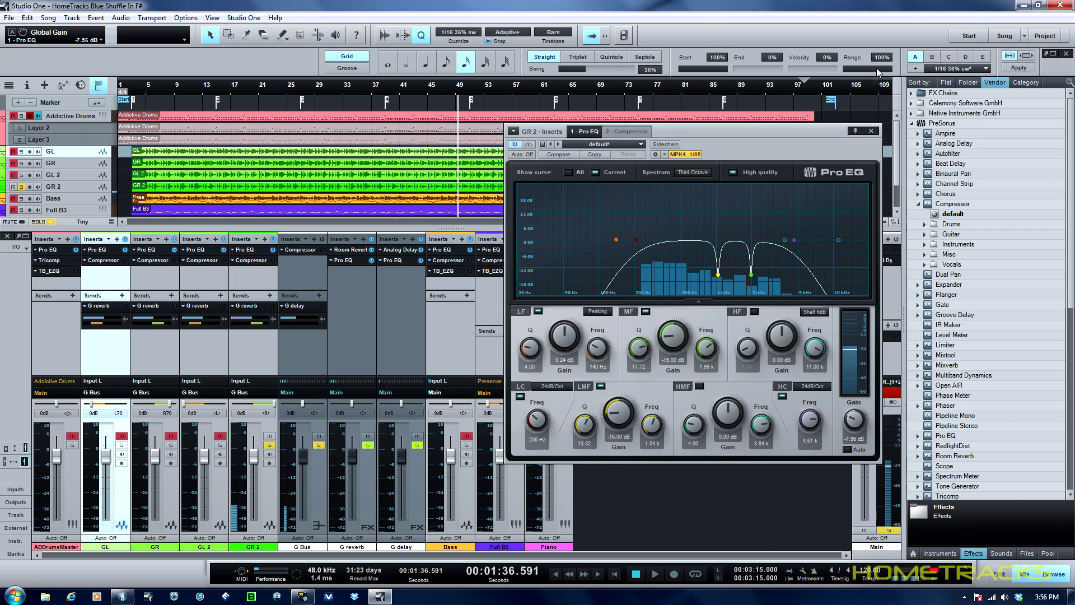
click(871, 131)
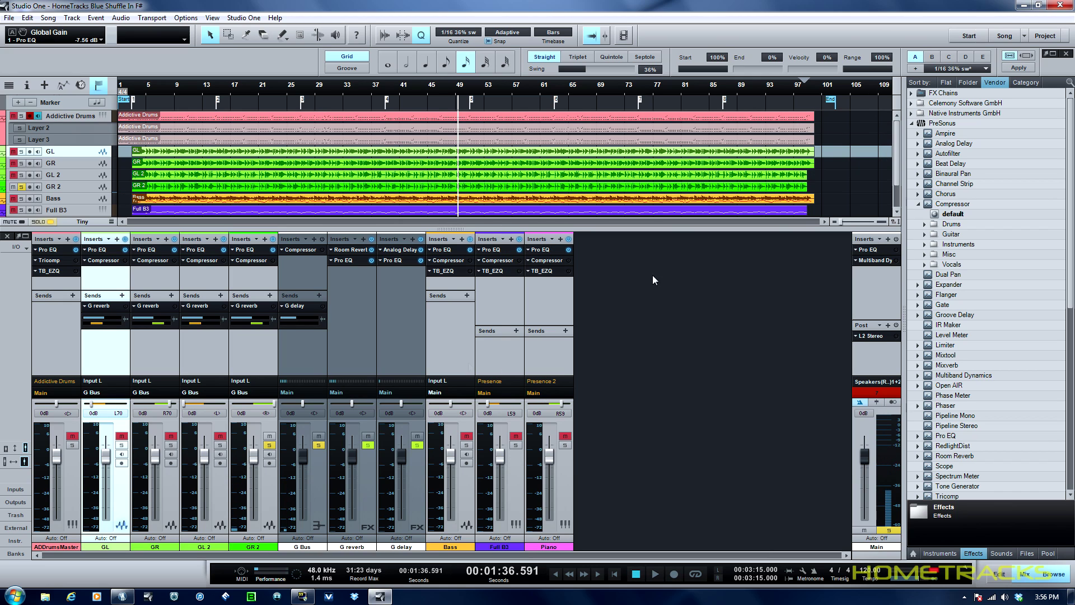
click(271, 446)
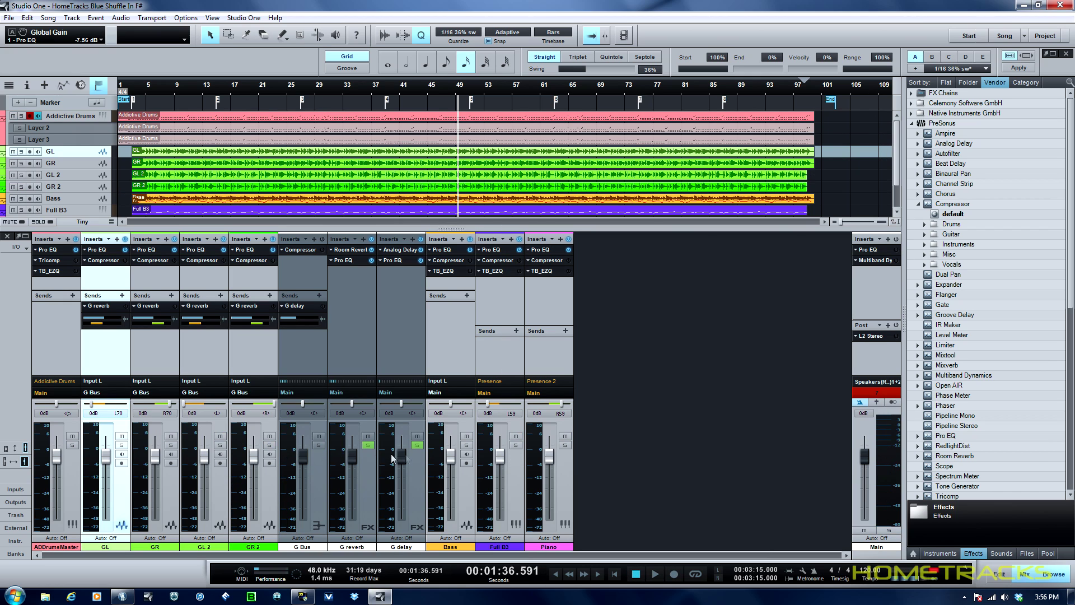
- Solo the Bass channel, set its Pro EQ output gain to -5.76 dB during playback, and unsolo it when finished
click(467, 446)
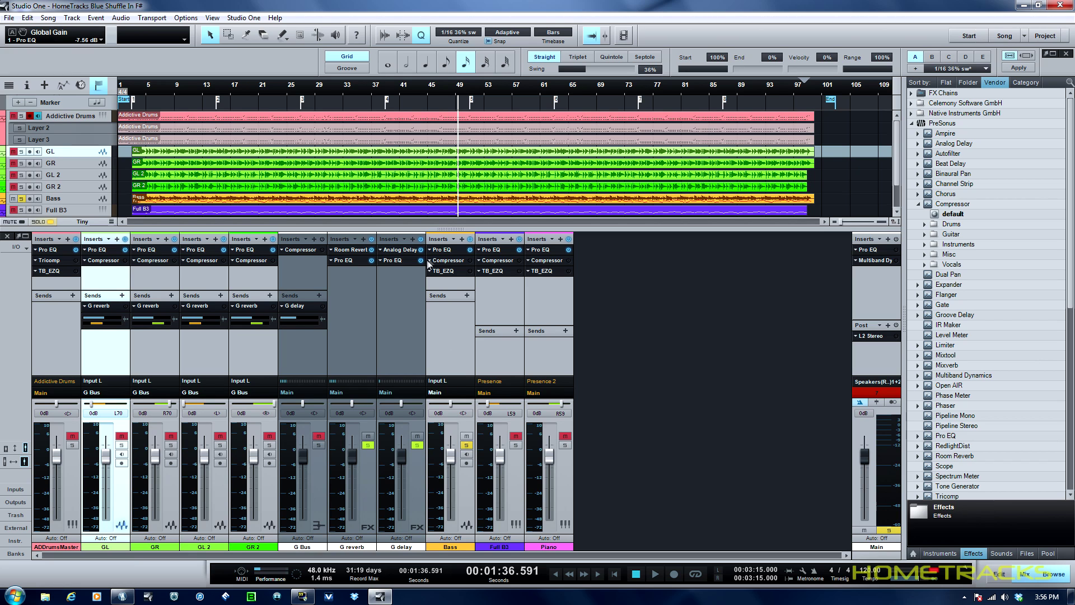
click(449, 249)
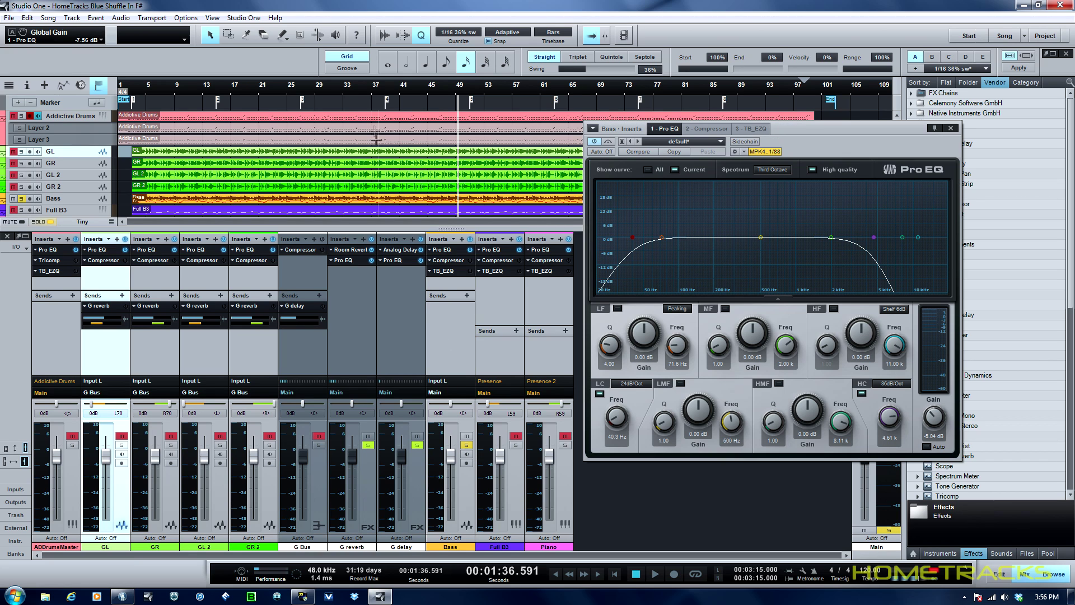
click(340, 90)
key(space)
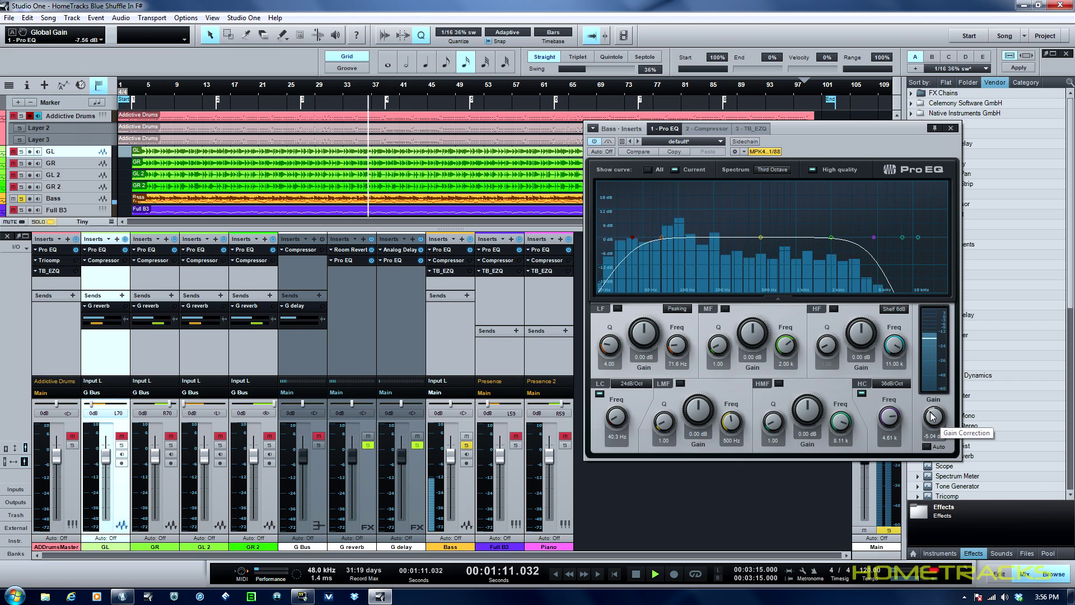
scroll(930, 416, up, 1)
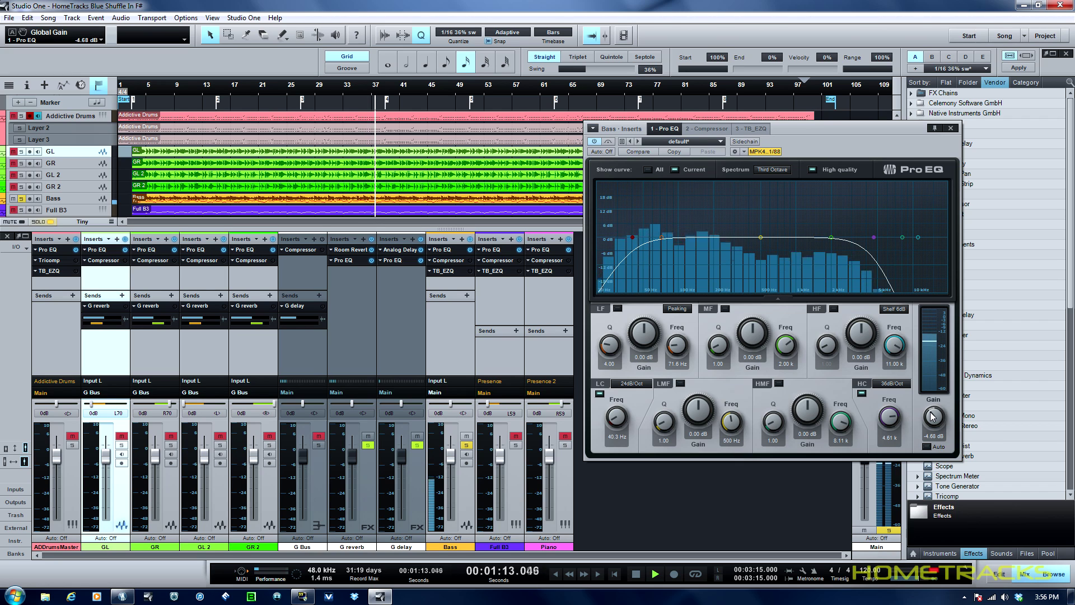
scroll(933, 416, up, 2)
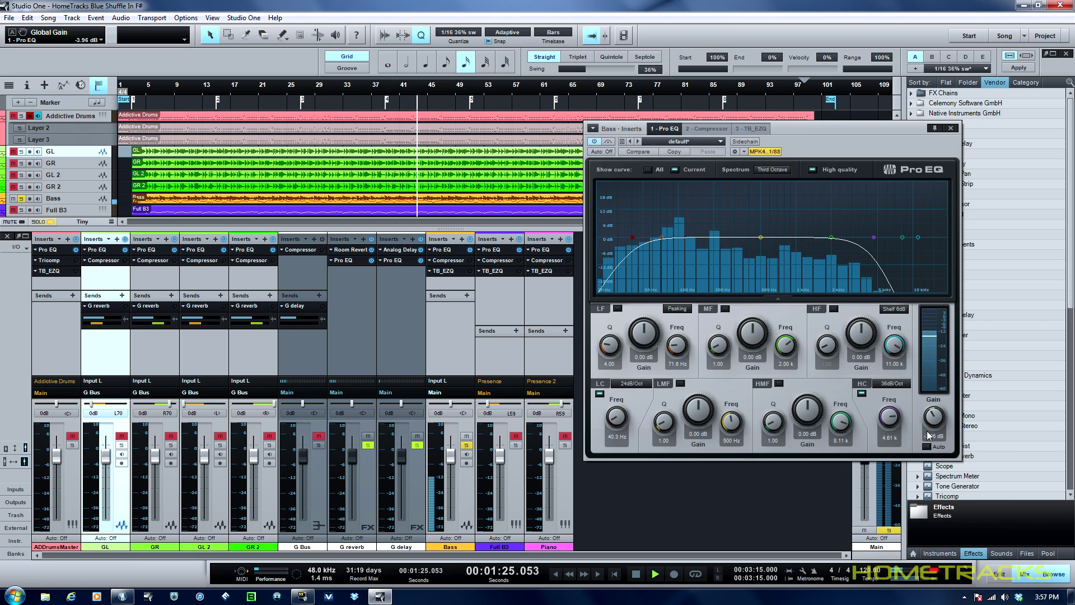
scroll(935, 425, down, 3)
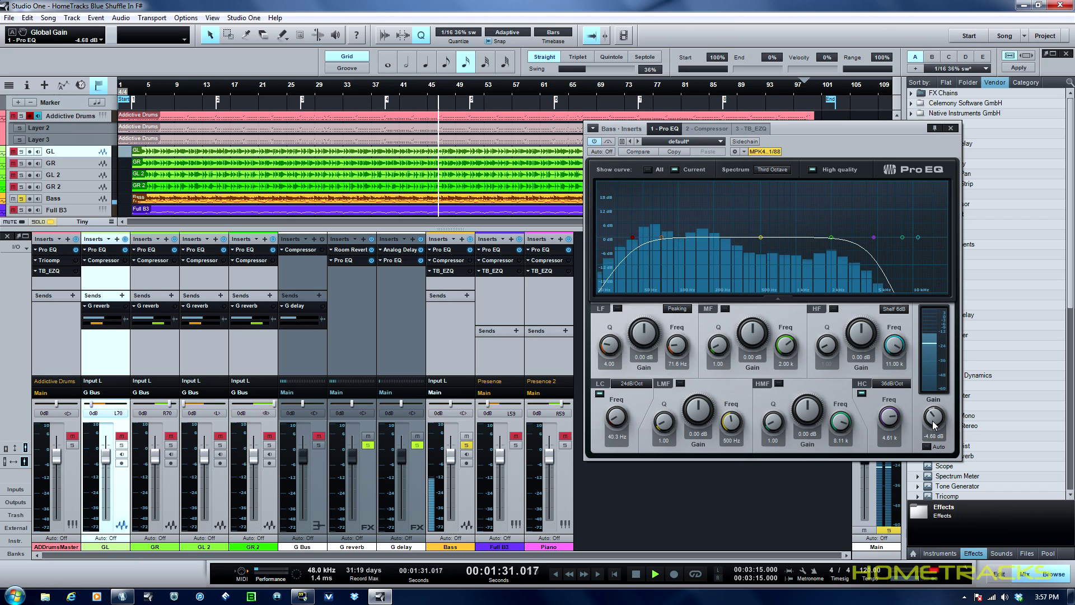
scroll(934, 426, down, 3)
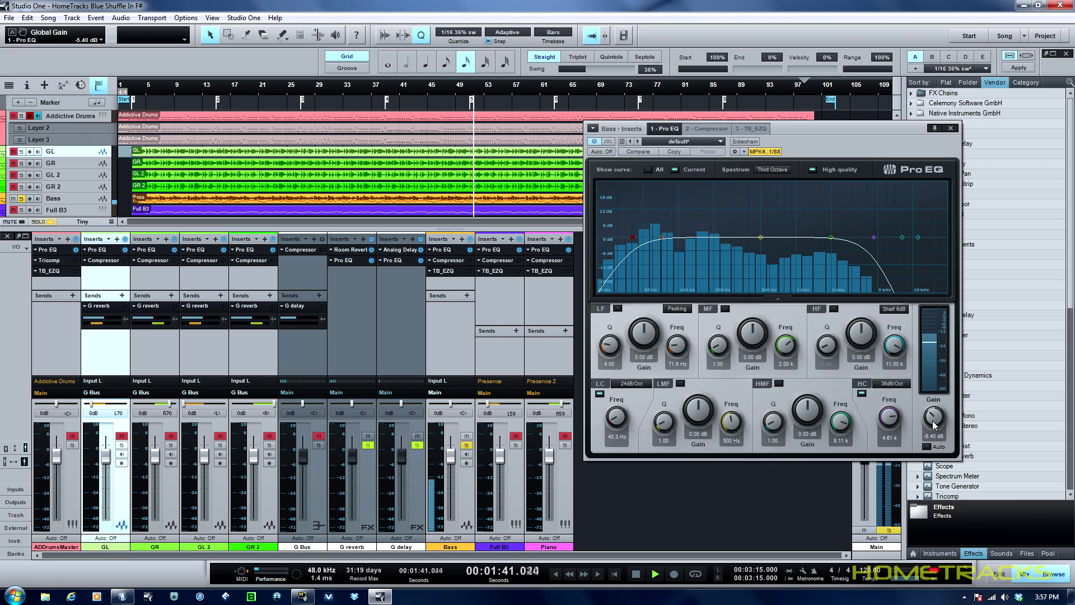
scroll(934, 426, down, 1)
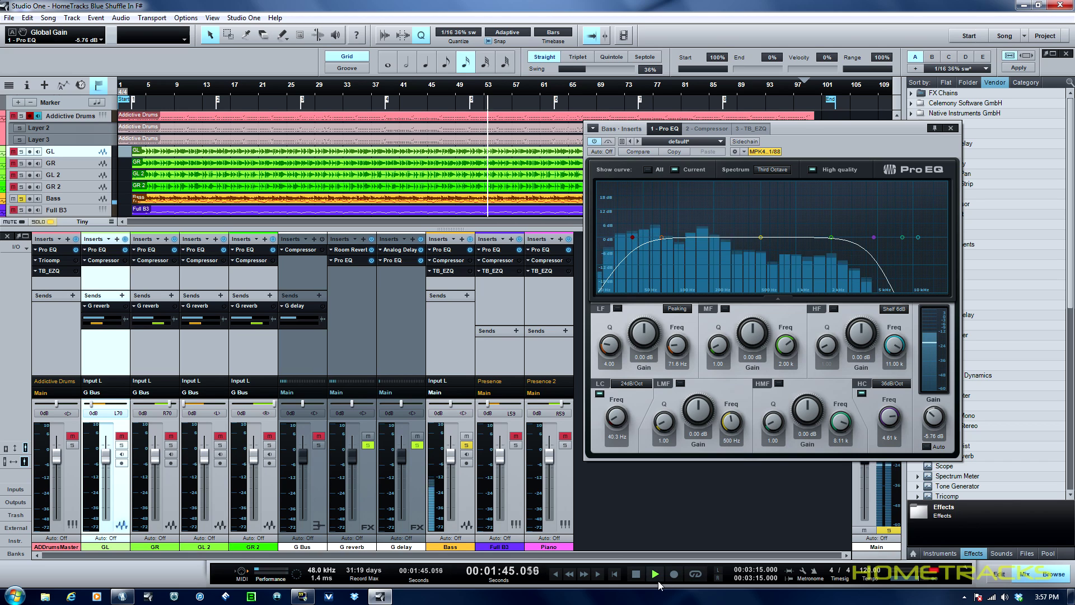
click(636, 574)
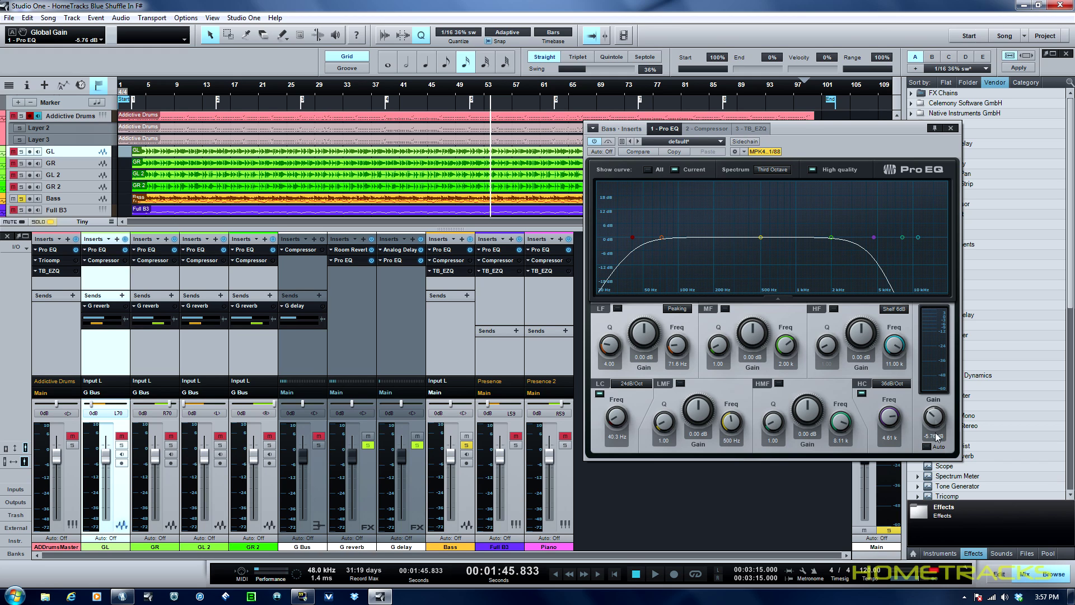
click(952, 129)
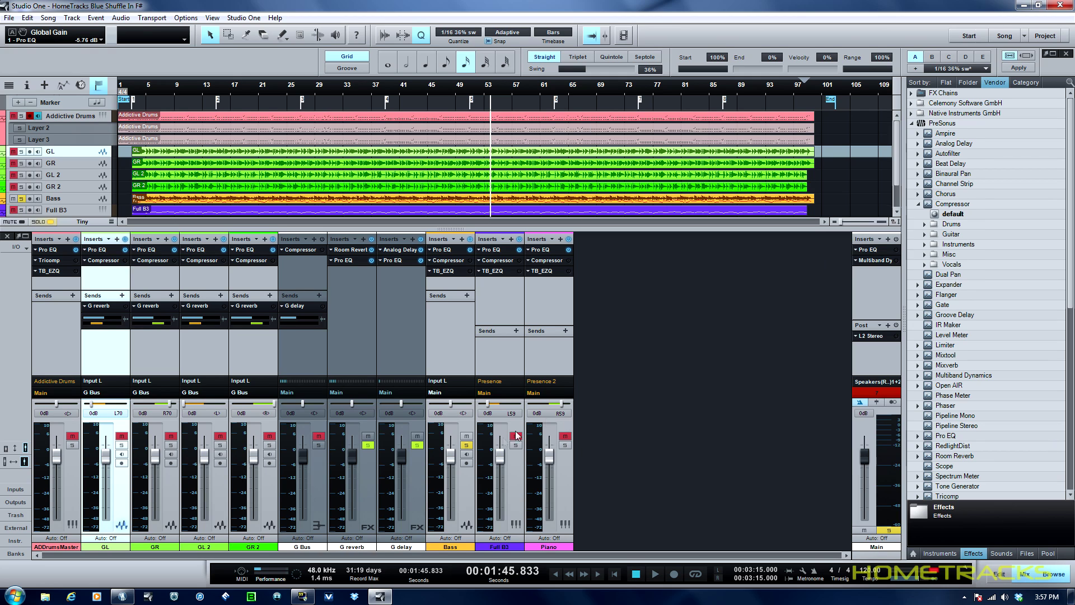
click(466, 447)
- Check the Full B3 channel's output level in its Pro EQ while playing it soloed, and unsolo it when finished
click(503, 251)
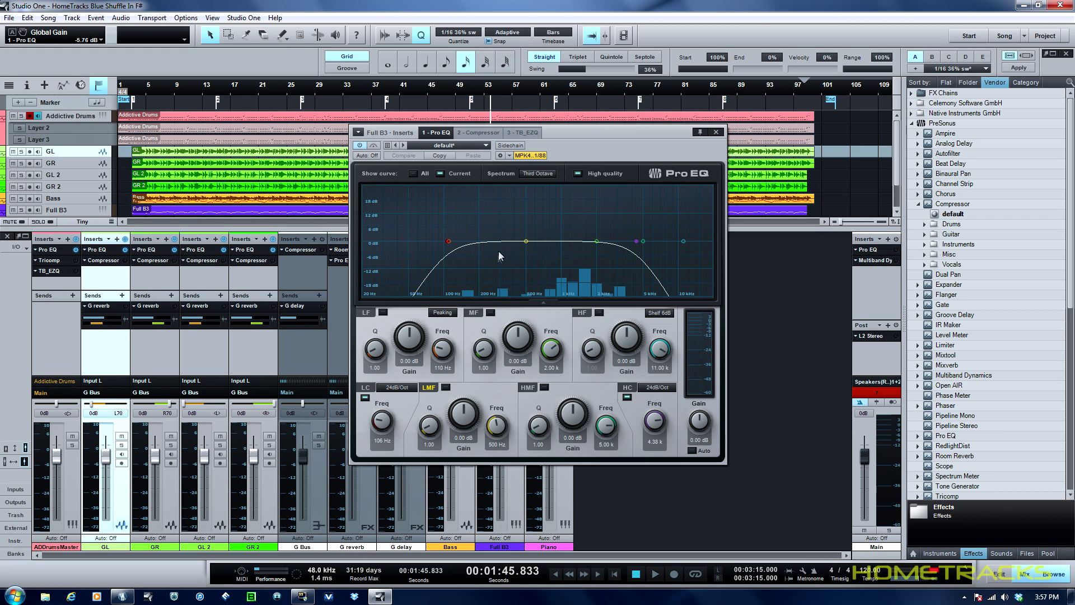
drag(558, 126, 791, 106)
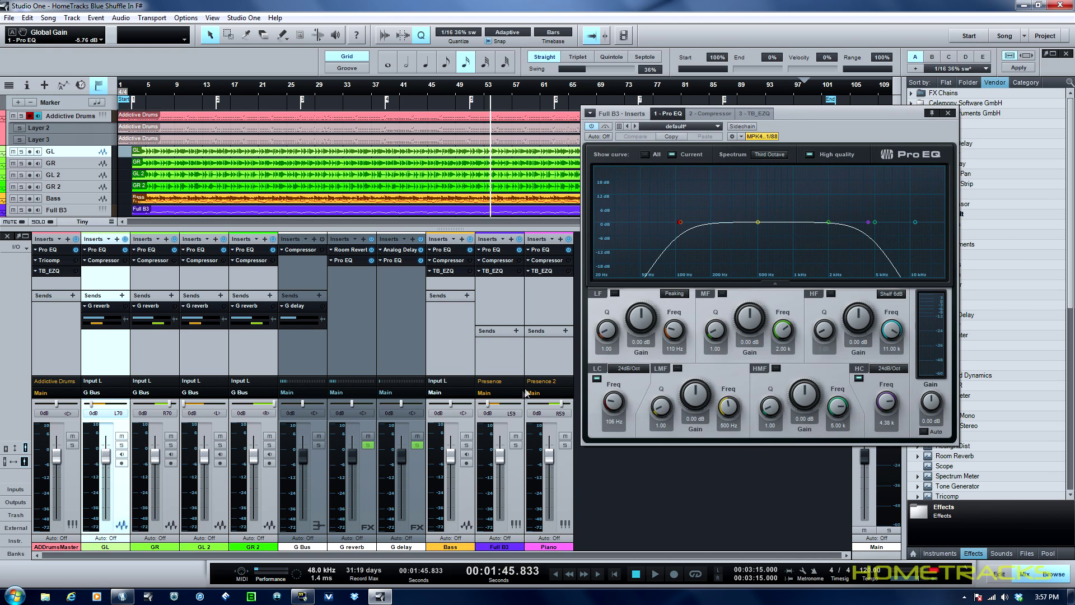
click(516, 445)
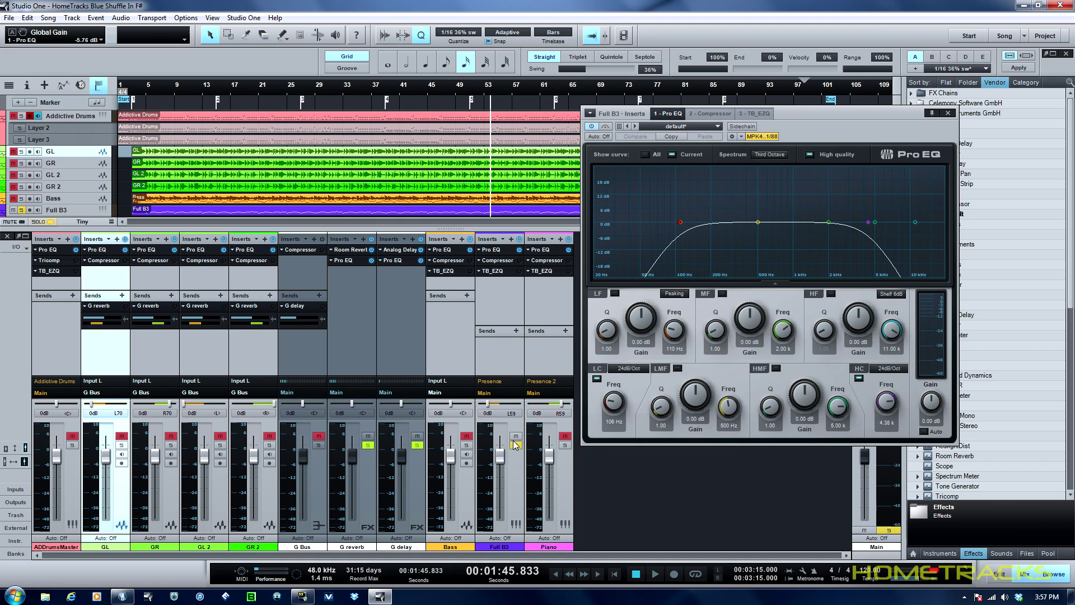
click(322, 85)
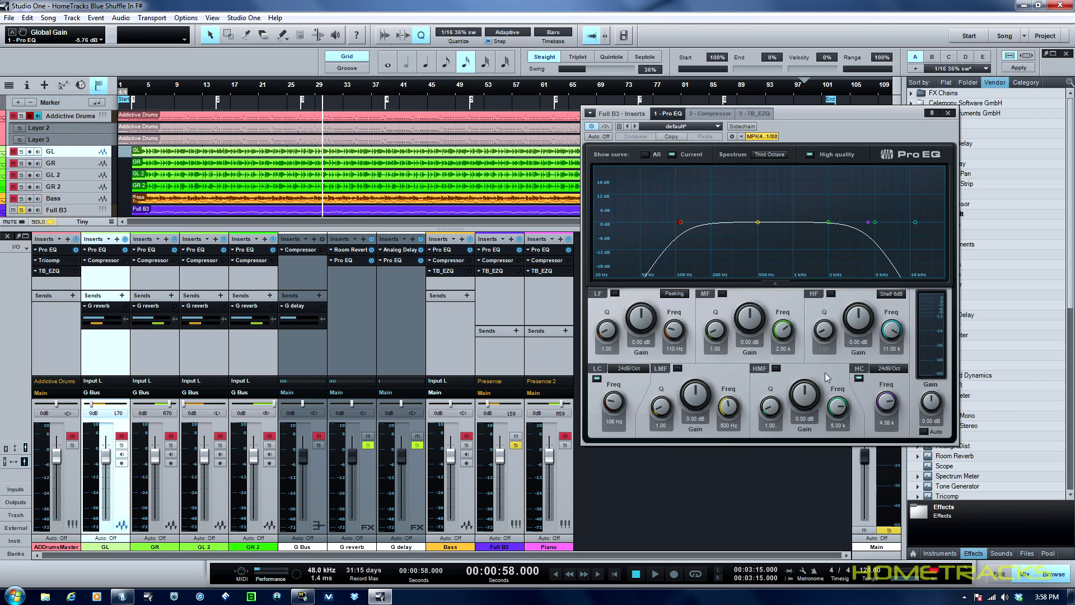
click(660, 573)
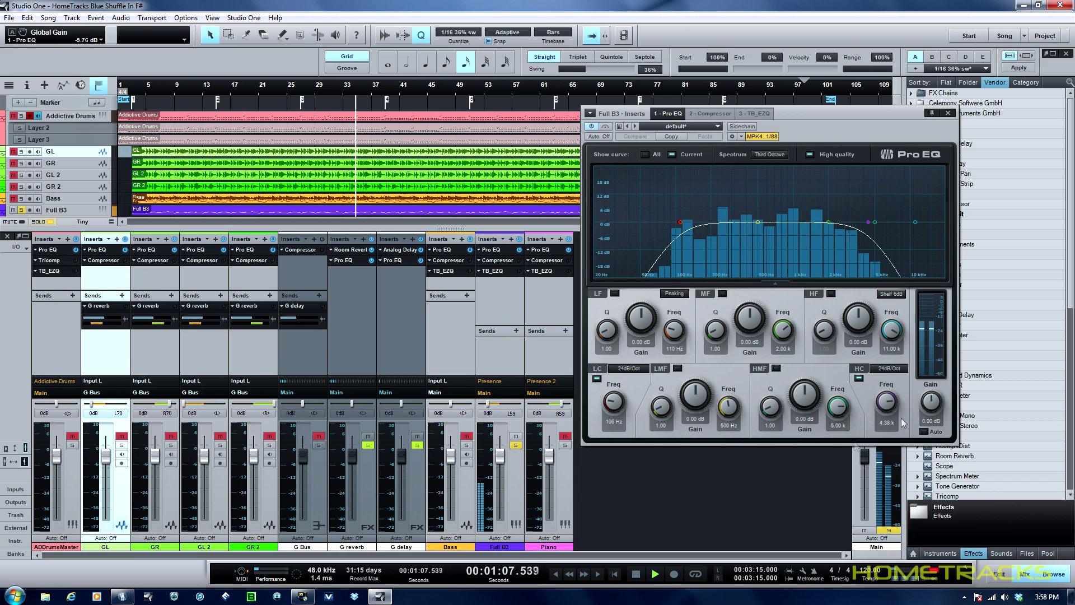
click(636, 575)
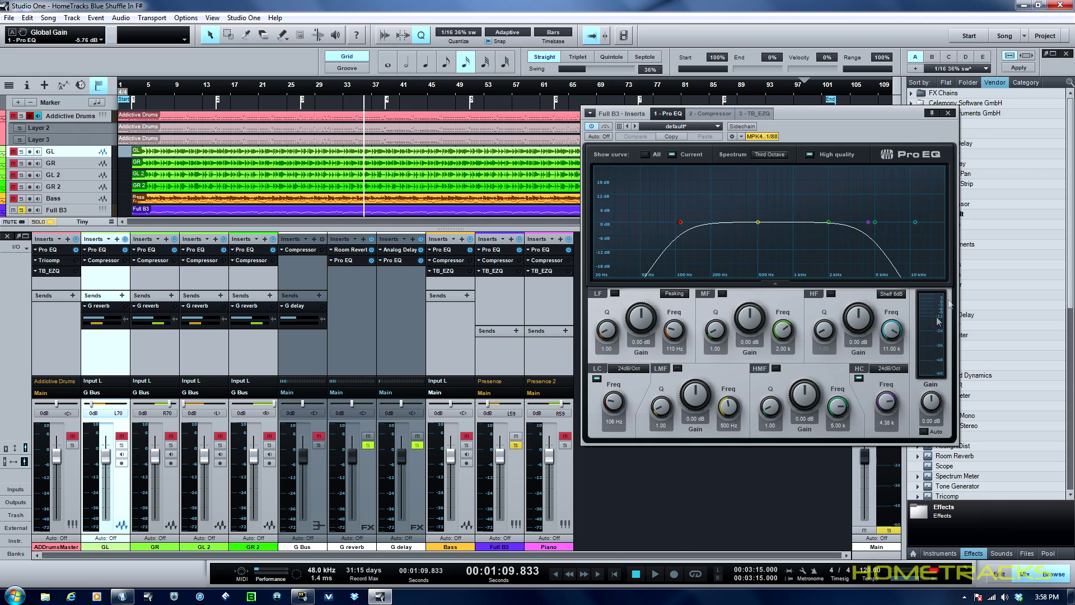
click(949, 114)
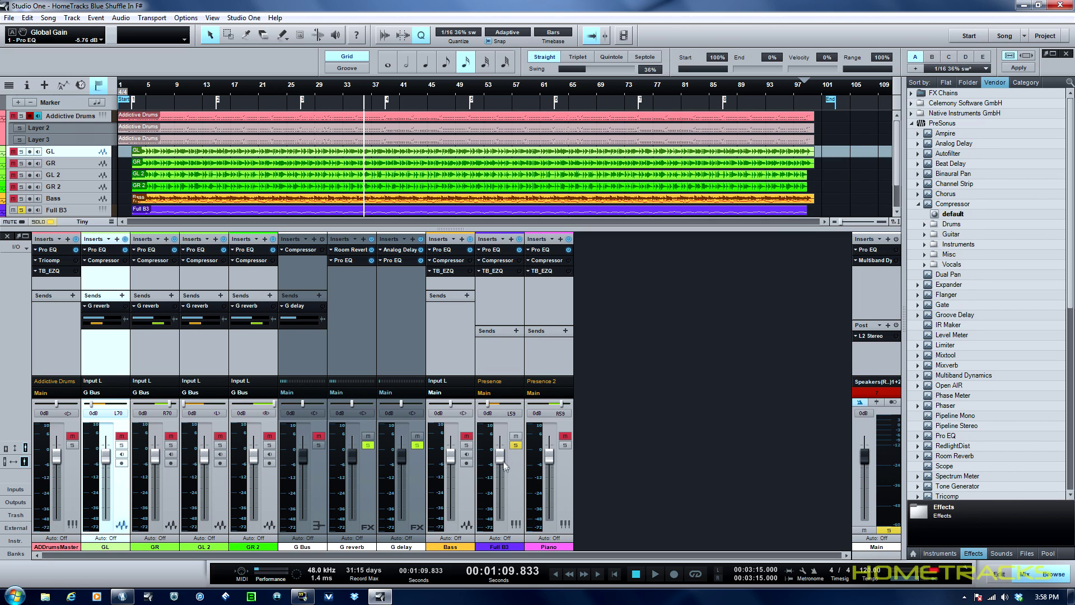
click(515, 447)
- Solo the Piano channel, set its Pro EQ output gain to -5.04 dB during playback, and stop playback
click(565, 445)
click(543, 250)
key(space)
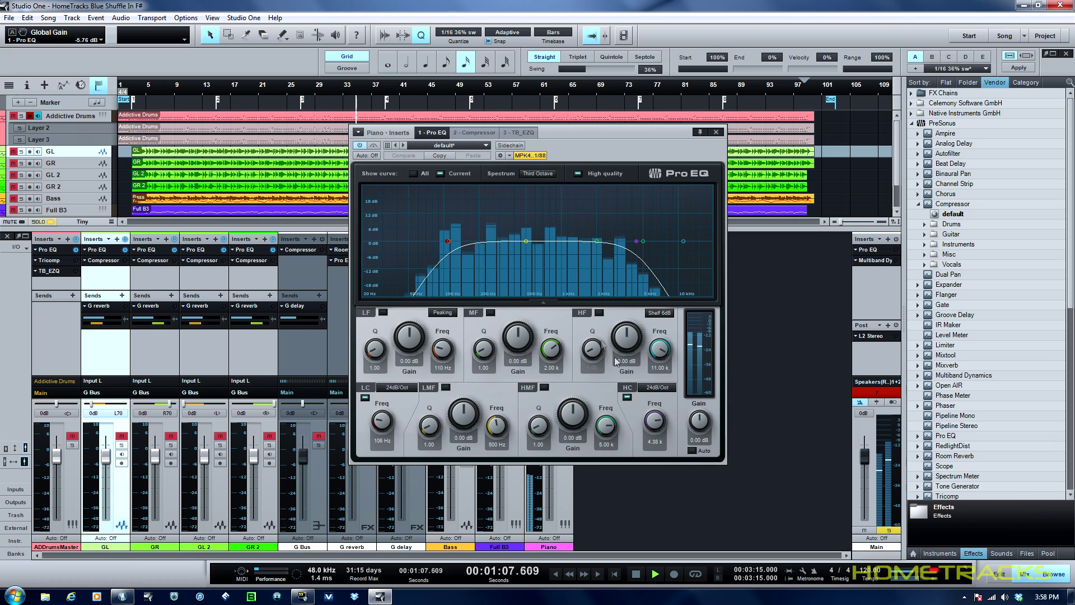
drag(700, 420, 701, 425)
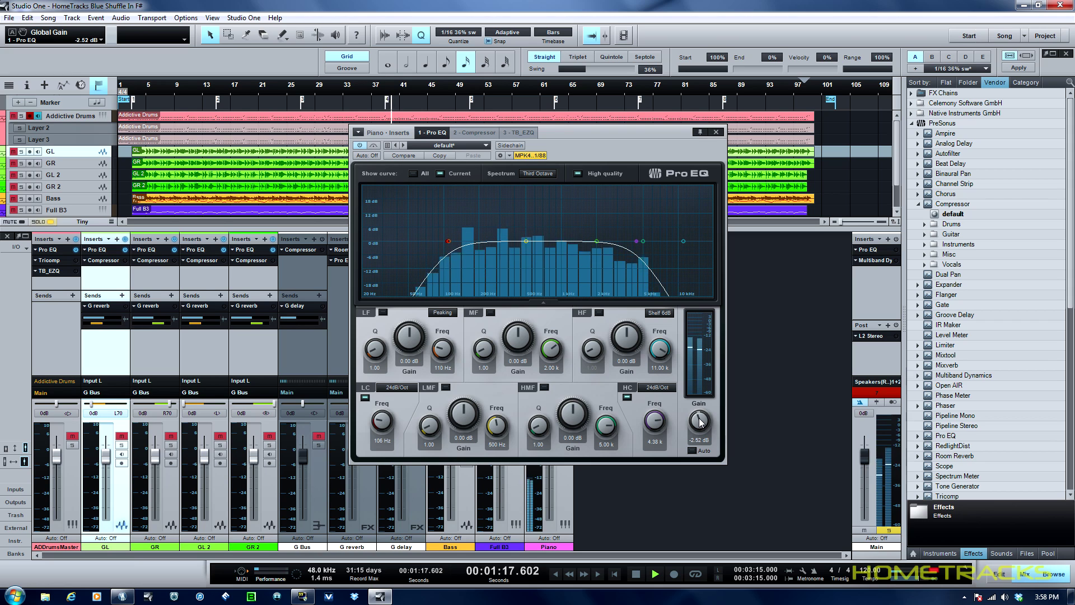
drag(701, 424, 701, 424)
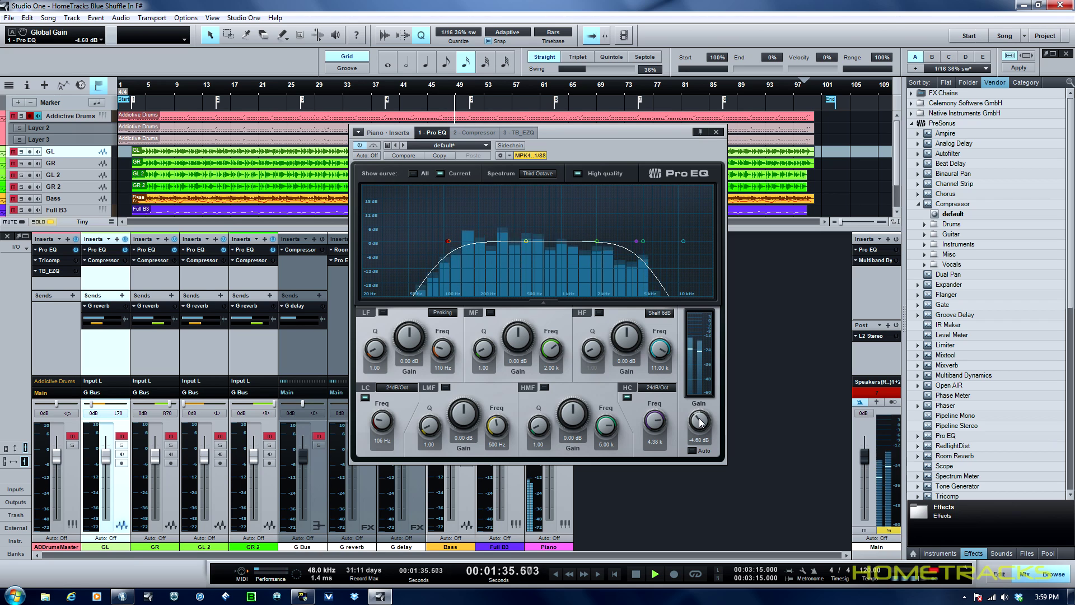
scroll(700, 420, down, 1)
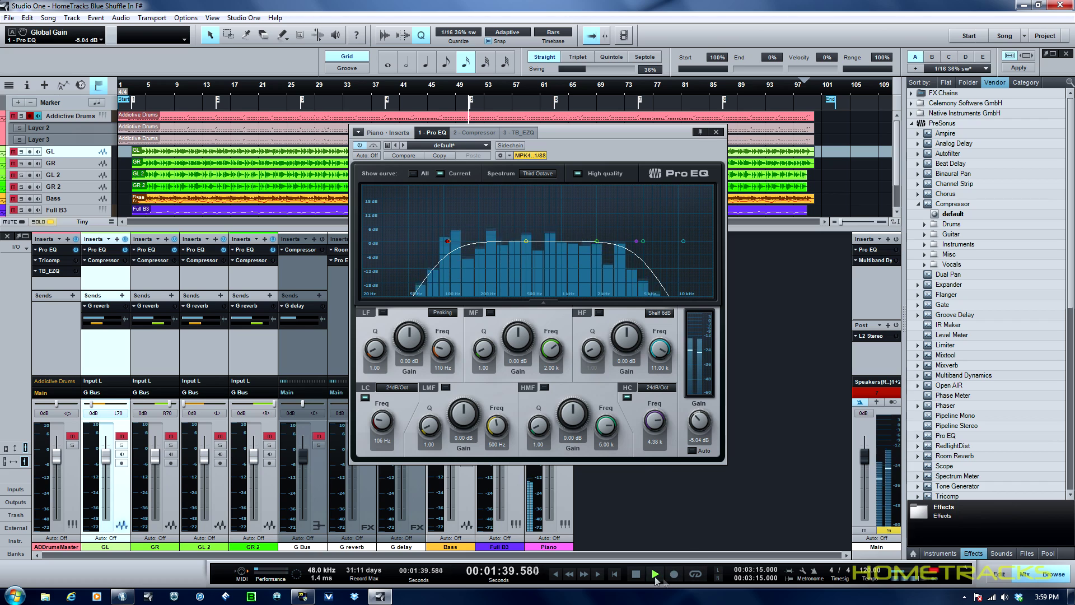
click(636, 575)
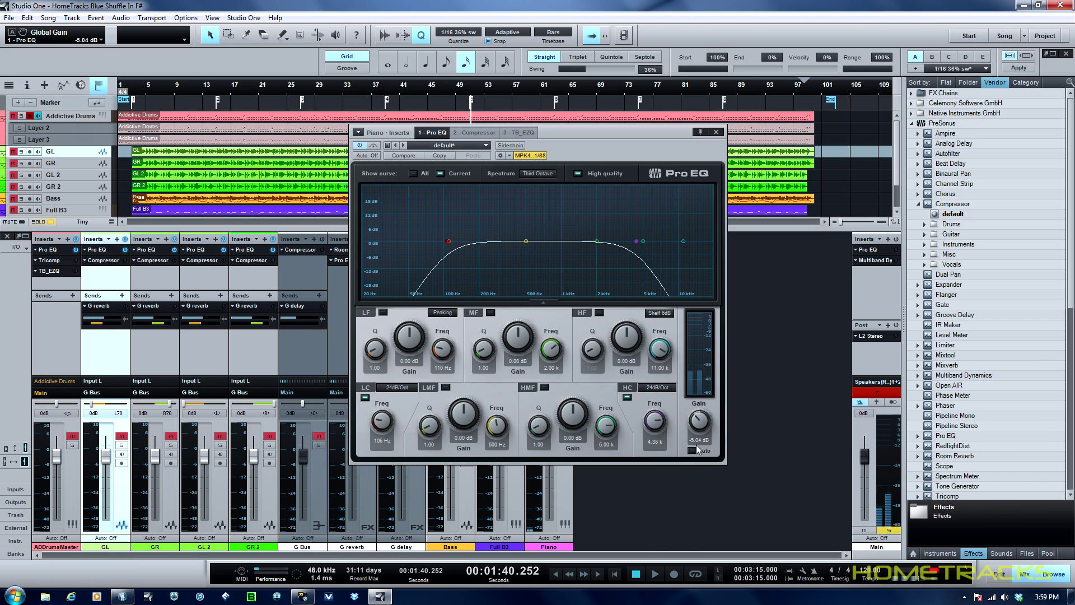
- Close the Piano channel's Pro EQ and review the output meter and gain in the ADDrumsMaster channel's Pro EQ
click(718, 133)
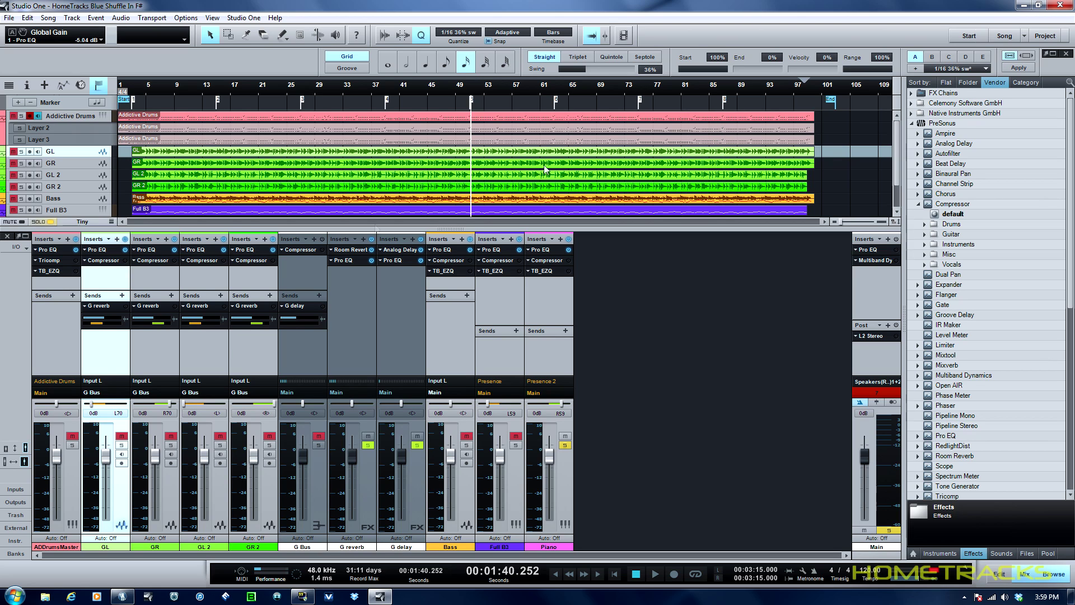
click(40, 250)
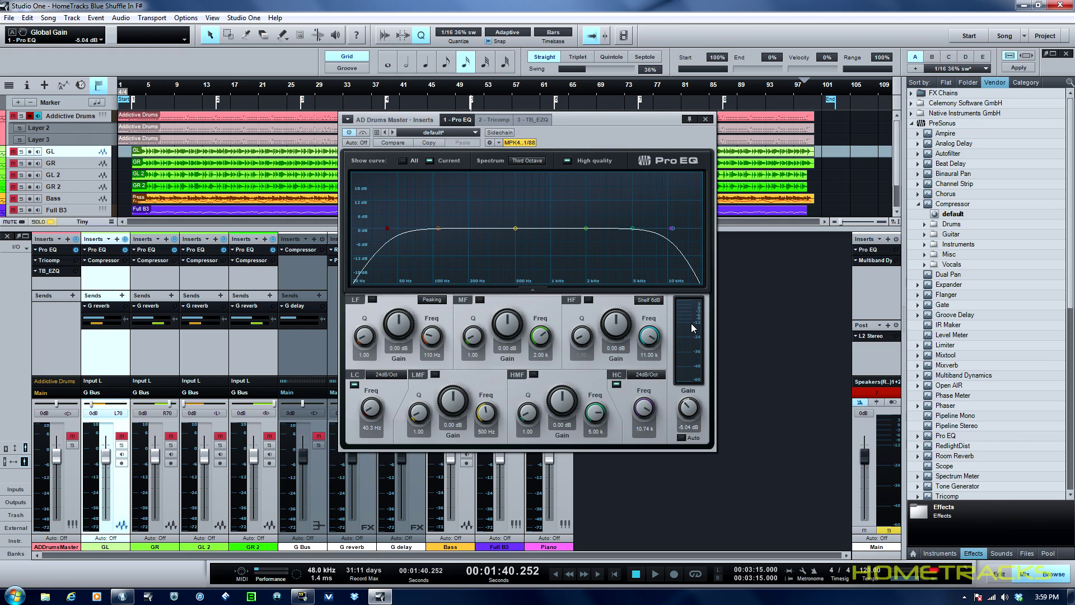
mouse_move(691, 324)
click(705, 120)
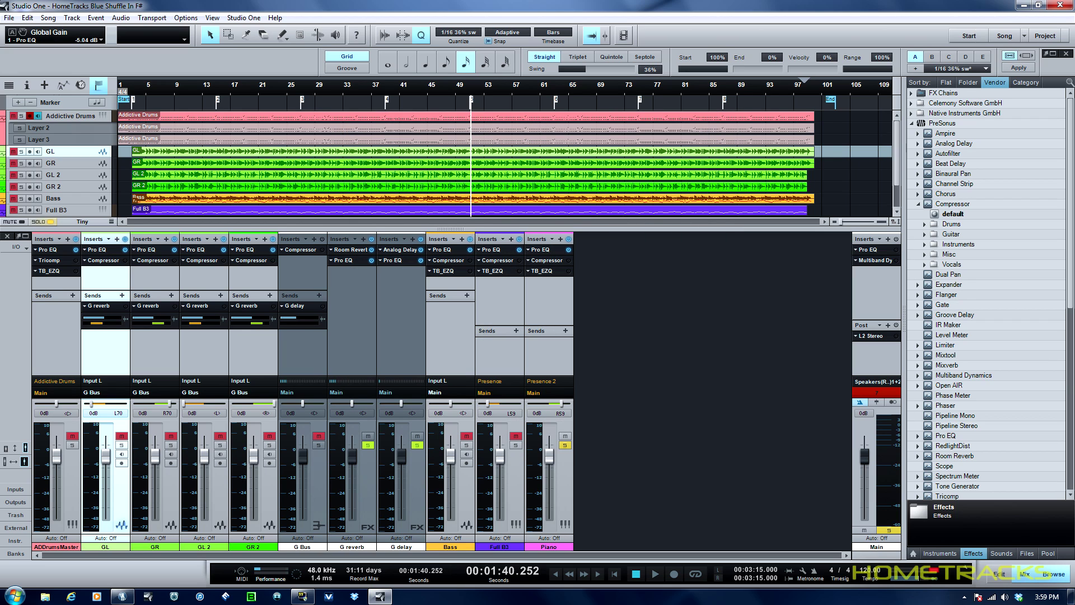
- Clear the Main output's clip indicator, unsolo the Piano channel, and play the full mix from an early section to check the Main level
click(878, 393)
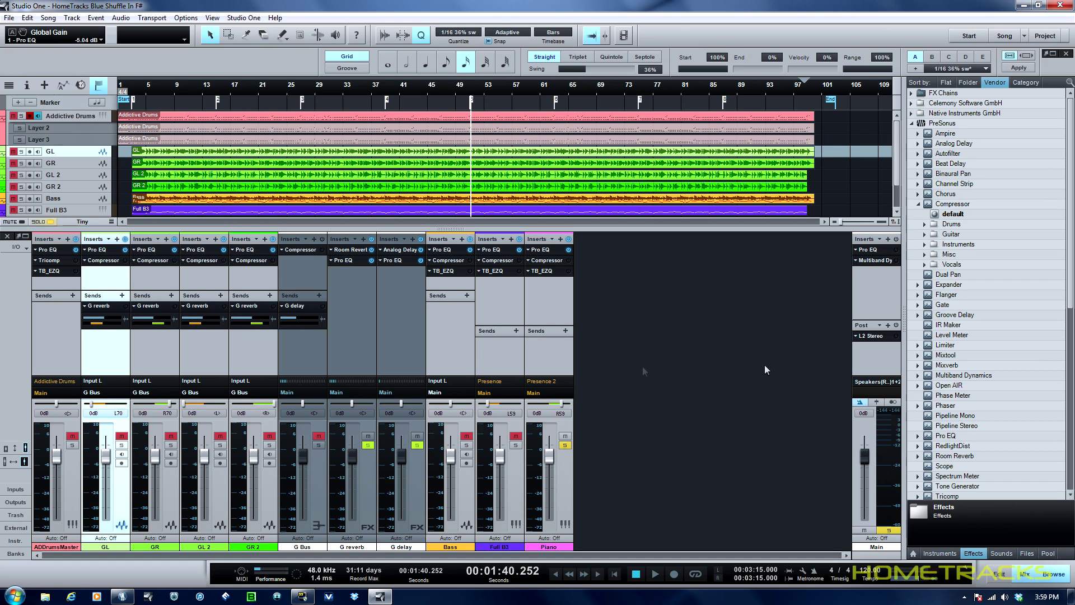
click(175, 87)
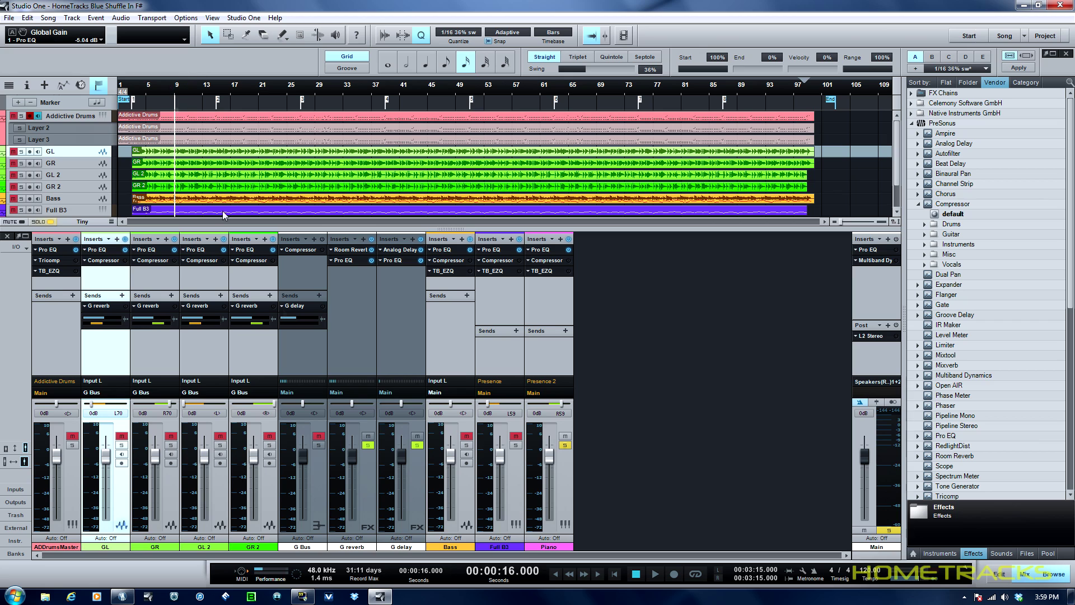
click(565, 446)
click(159, 94)
key(space)
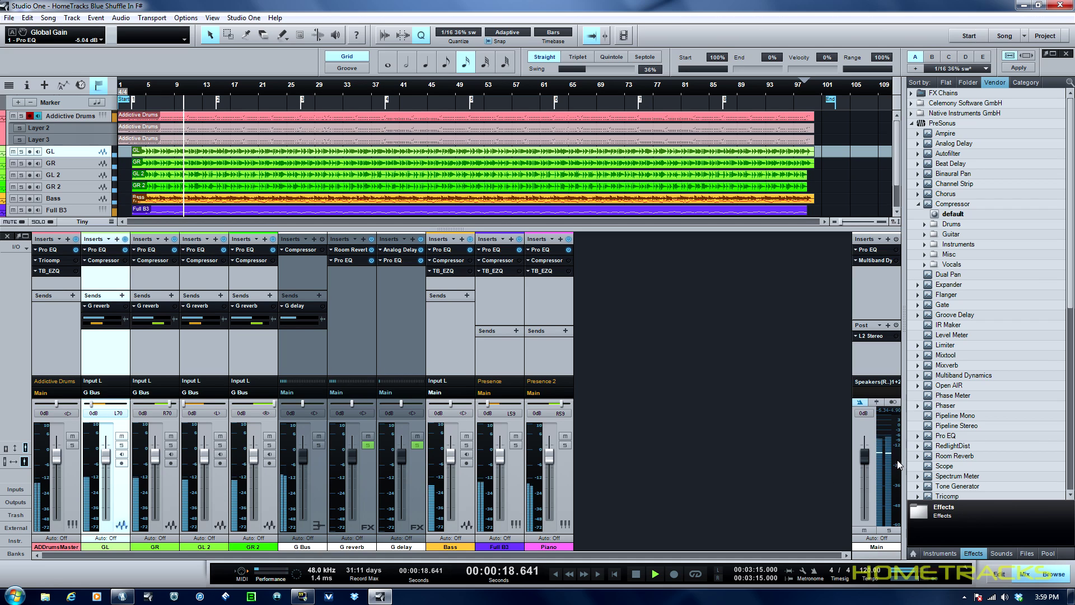
mouse_move(888, 453)
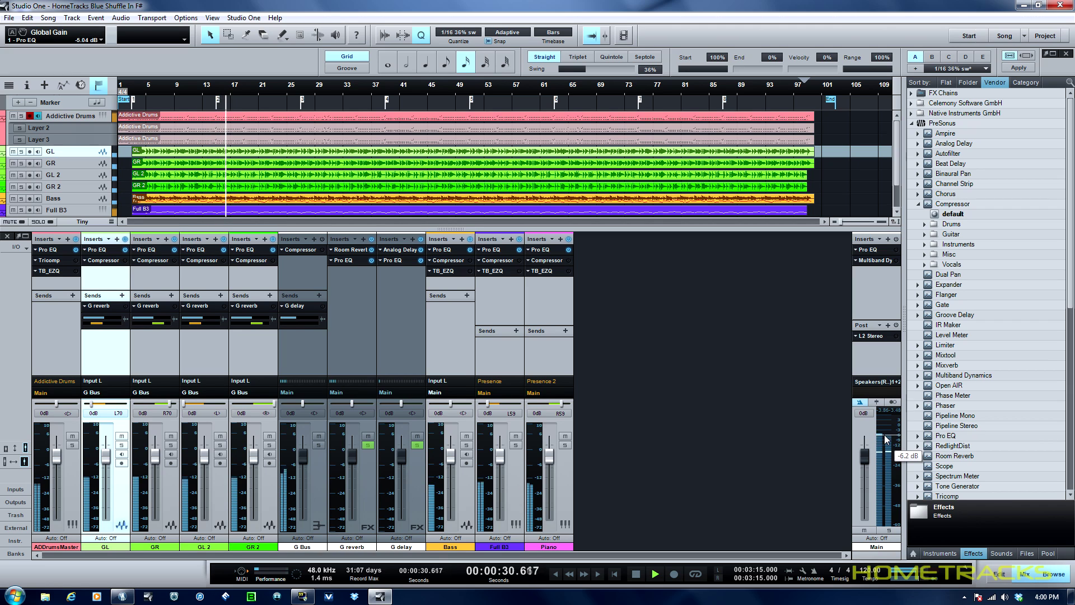
click(637, 574)
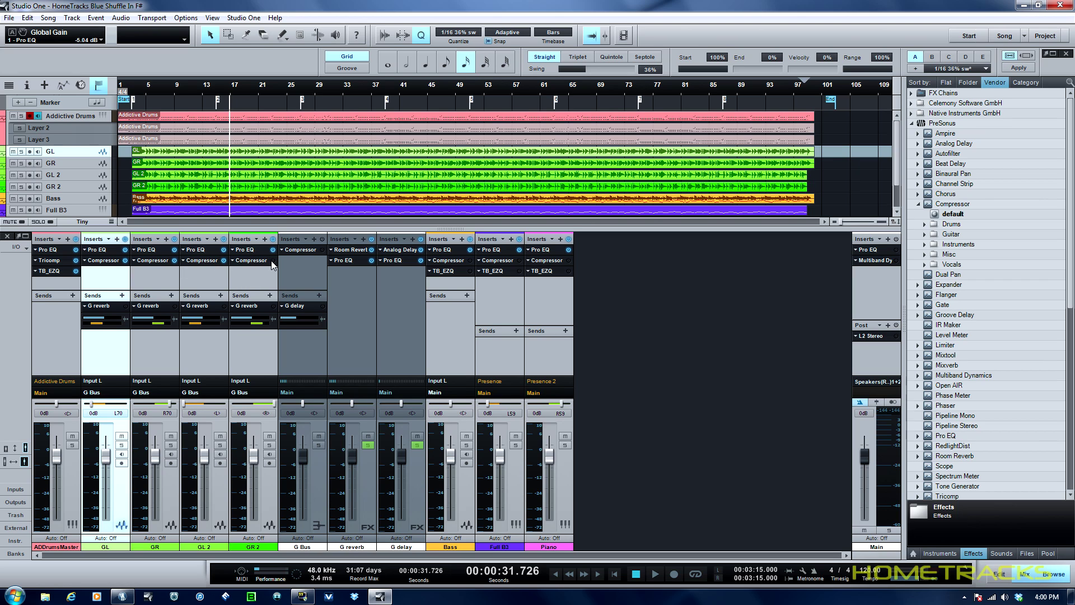
- Reactivate the bypassed G delay and G reverb sends and the channels' Compressor and TB_EZQ inserts
click(322, 306)
click(273, 306)
click(224, 306)
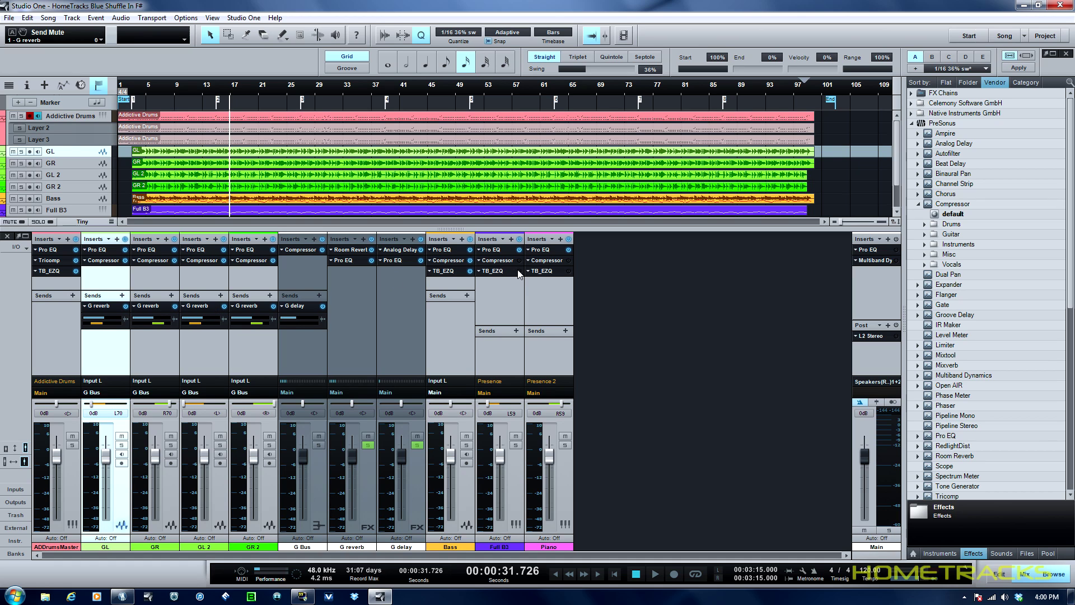
click(568, 261)
click(569, 271)
- Pull the ADDrumsMaster, G Bus, Bass, Full B3 and Piano faders all the way down
drag(56, 458, 57, 517)
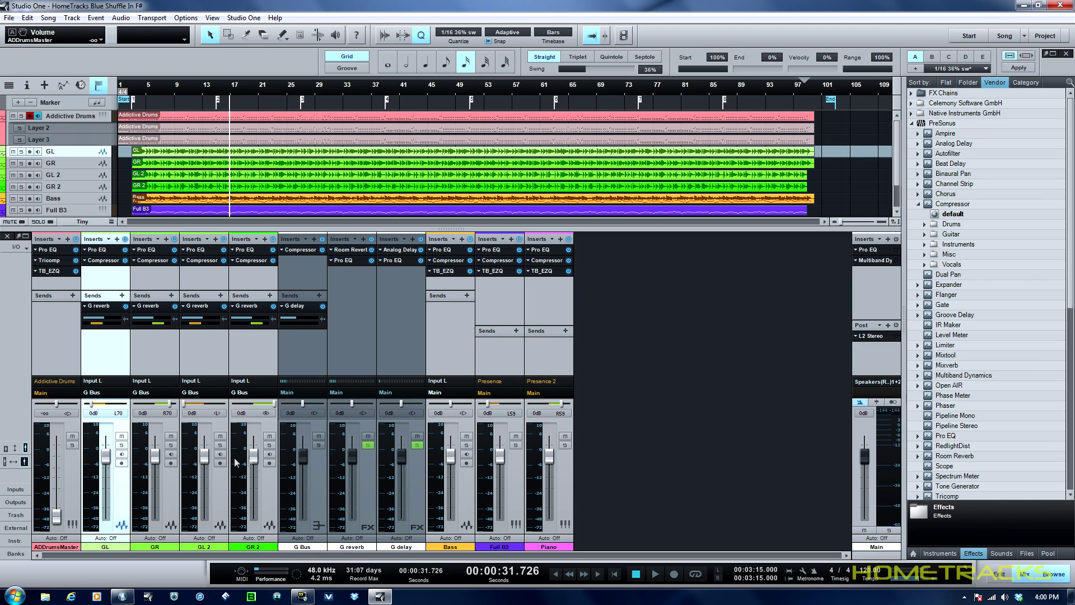
drag(303, 457, 303, 546)
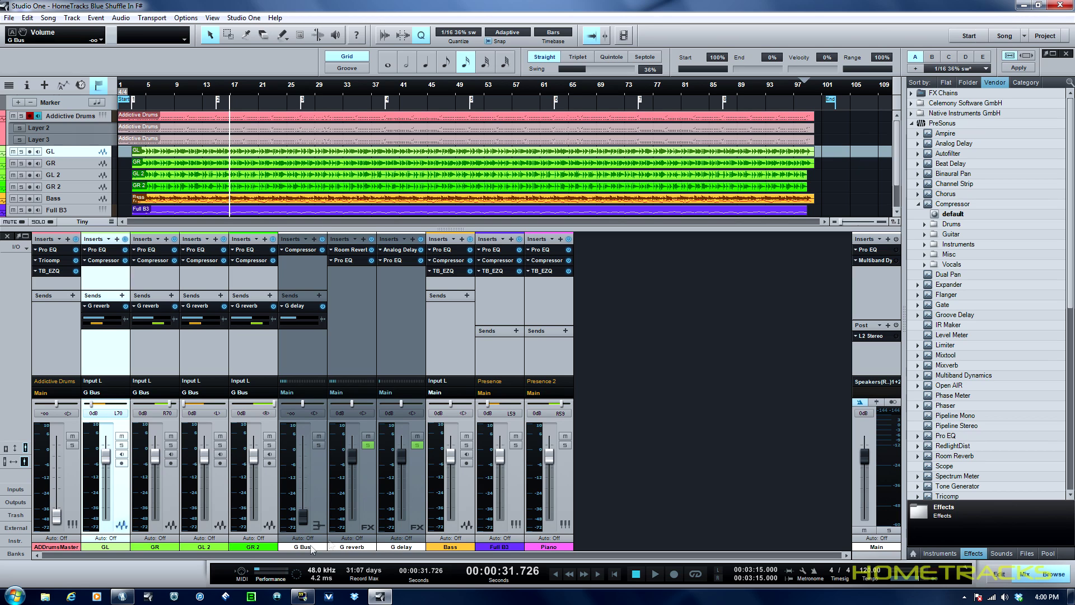
drag(450, 457, 451, 516)
drag(497, 462, 499, 521)
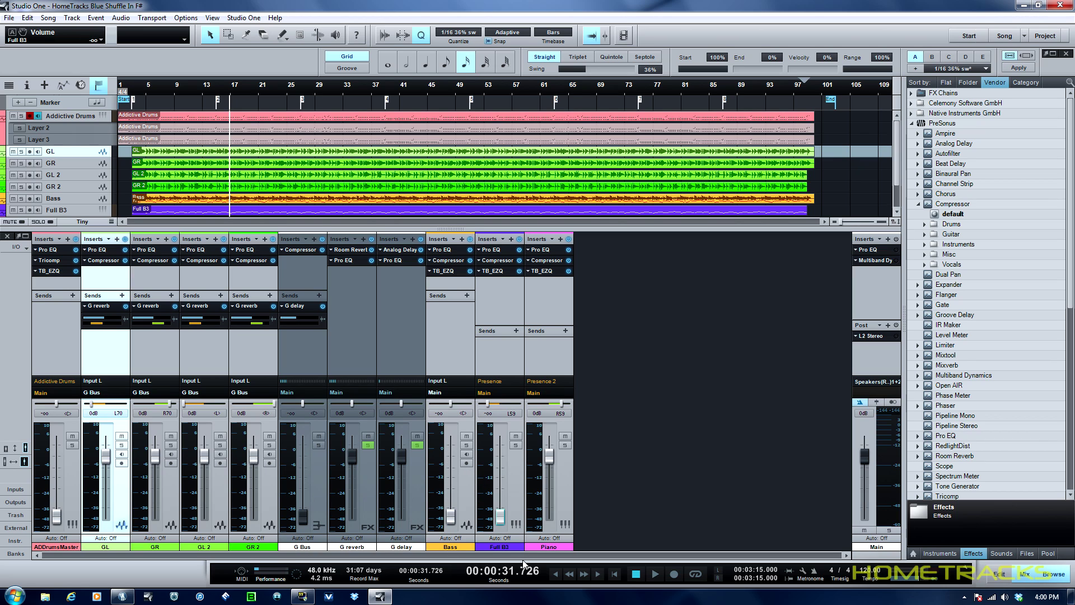
drag(550, 456, 549, 532)
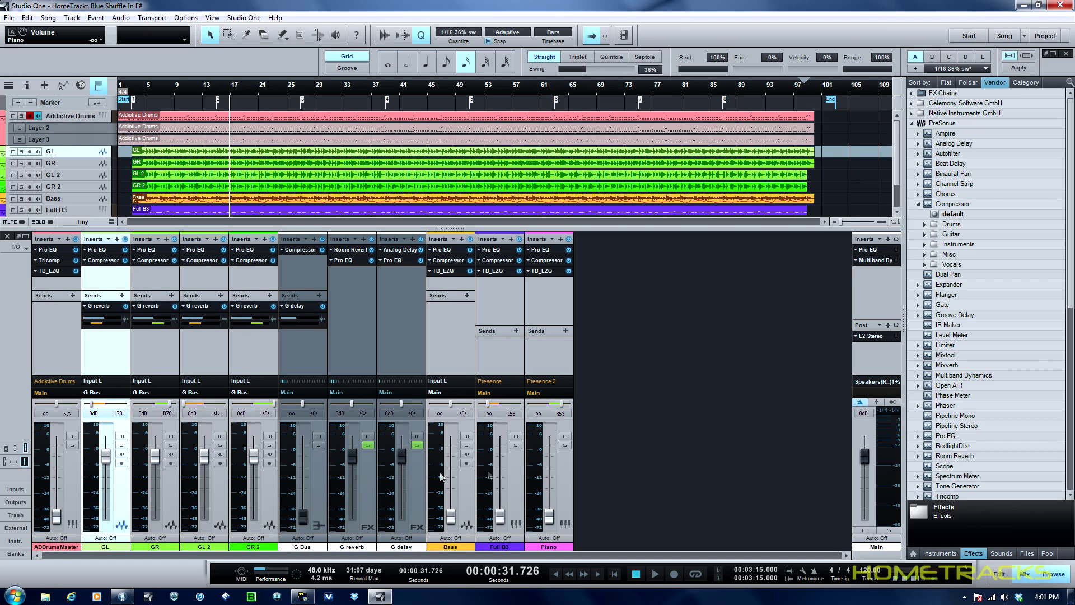
- Add a Level Meter as a post-fader insert on the Main output, move its window above the mixer, pin it and widen it
click(889, 324)
scroll(930, 168, down, 1)
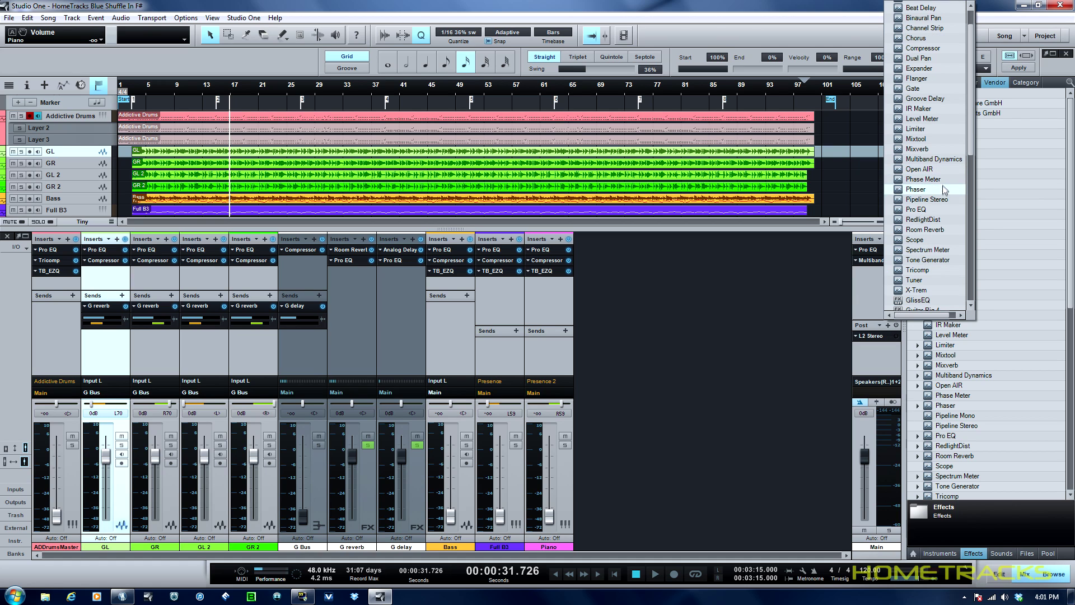
click(922, 119)
drag(555, 124, 960, 66)
click(997, 60)
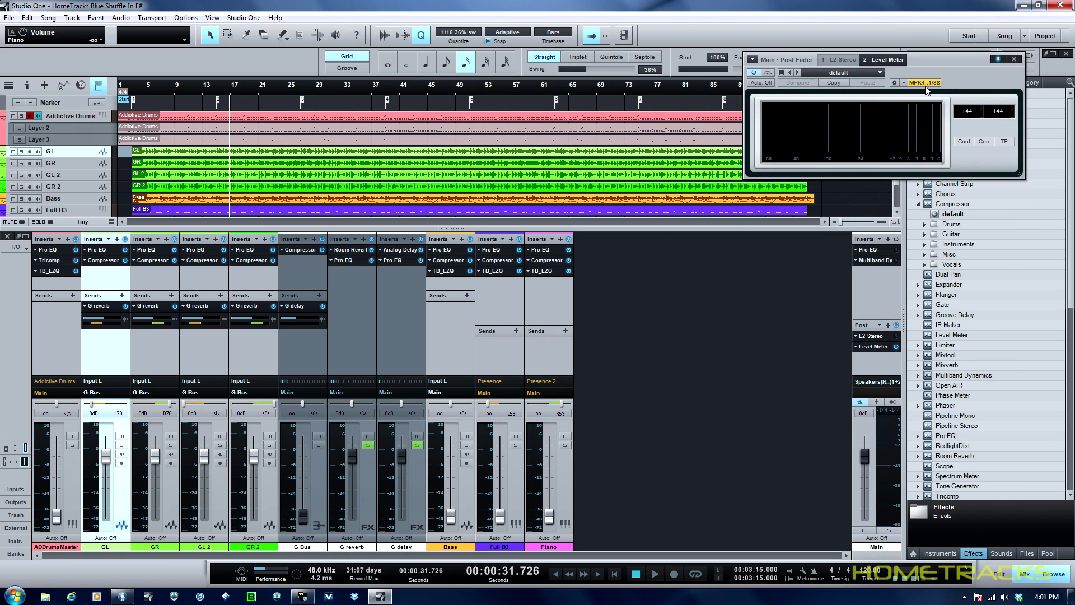
drag(743, 119, 475, 119)
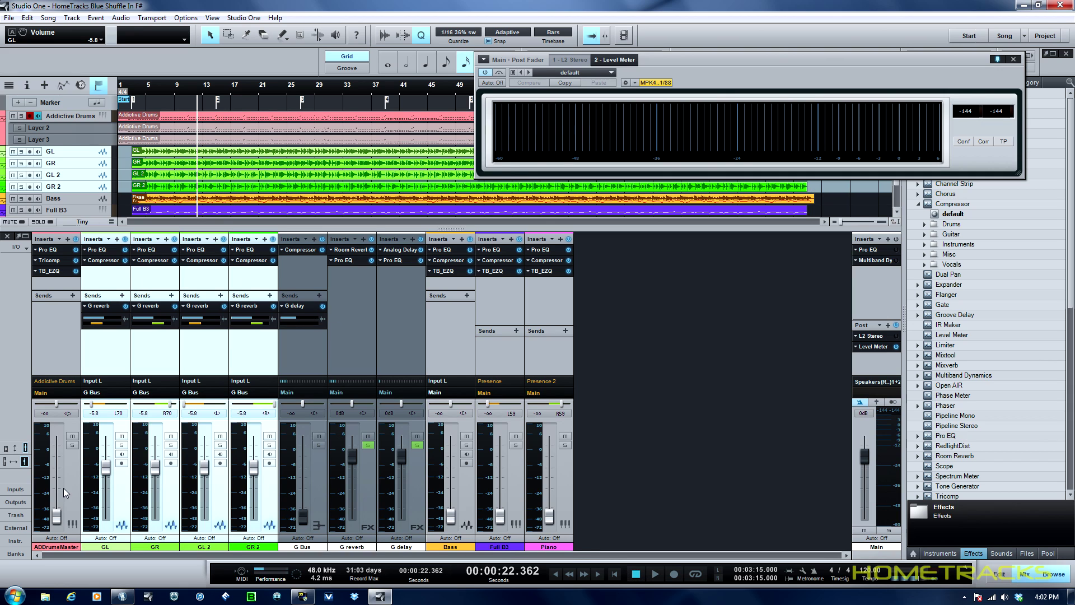
- Start playback and raise the ADDrumsMaster fader to -8.8 dB
click(63, 511)
drag(63, 511, 63, 478)
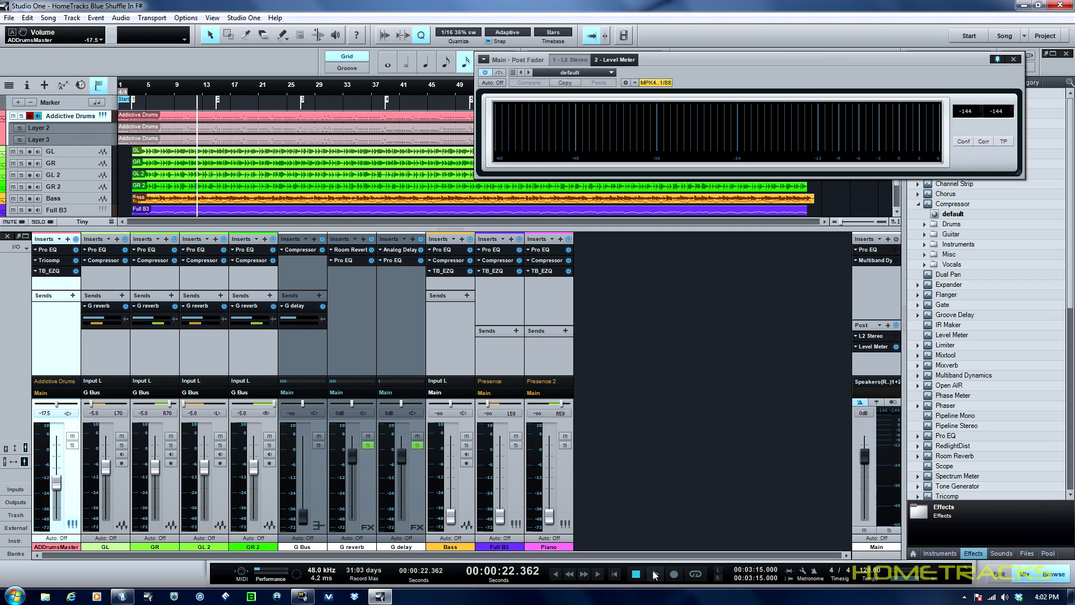
click(654, 574)
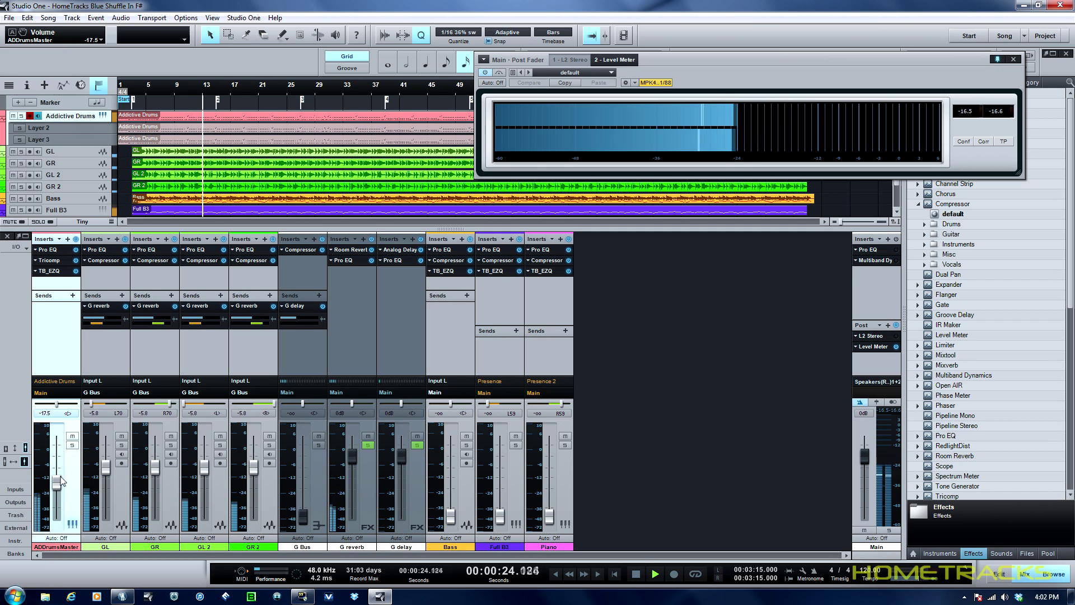
drag(60, 487, 60, 484)
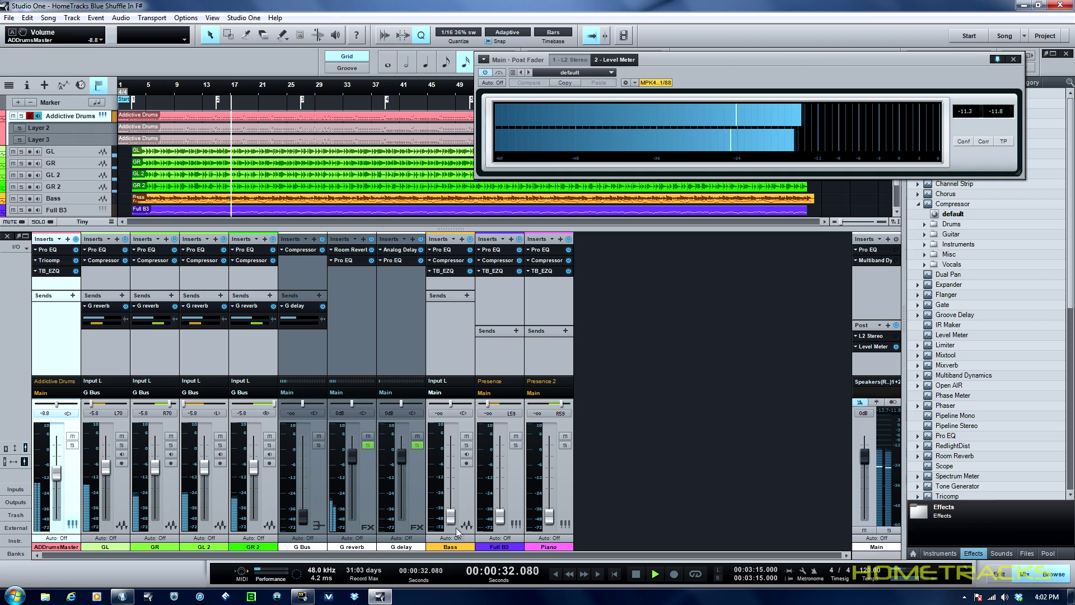
- Raise the Bass fader to -10.8 dB, Full B3 to -15.0 dB and Piano to -11.7 dB during playback
scroll(451, 520, up, 3)
scroll(454, 519, up, 5)
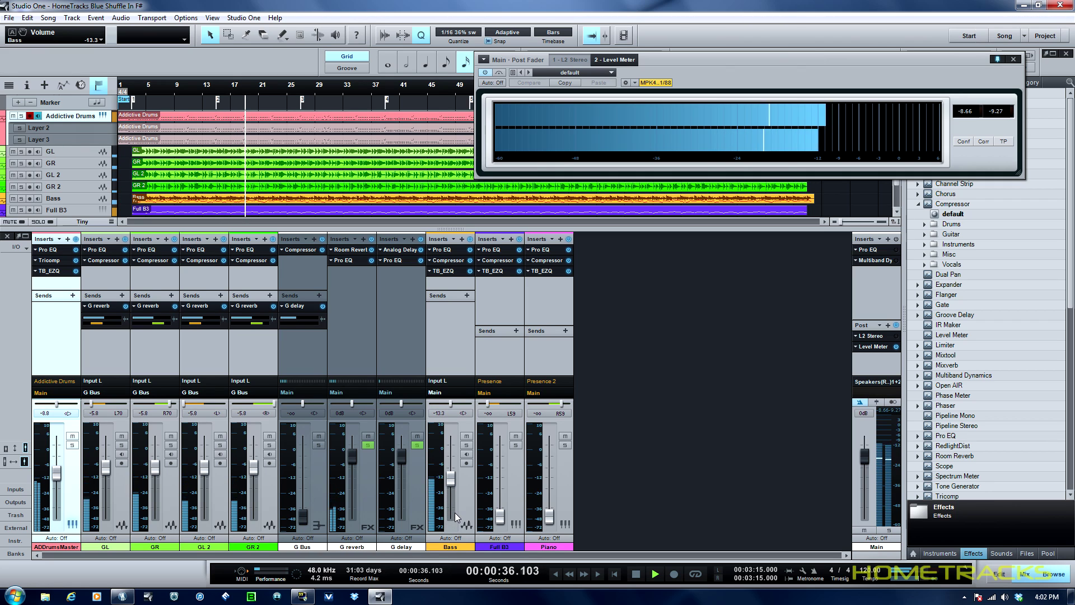
scroll(453, 486, down, 1)
scroll(501, 520, up, 3)
scroll(500, 518, up, 3)
scroll(548, 519, up, 4)
scroll(550, 516, up, 3)
scroll(518, 509, up, 2)
scroll(449, 486, up, 2)
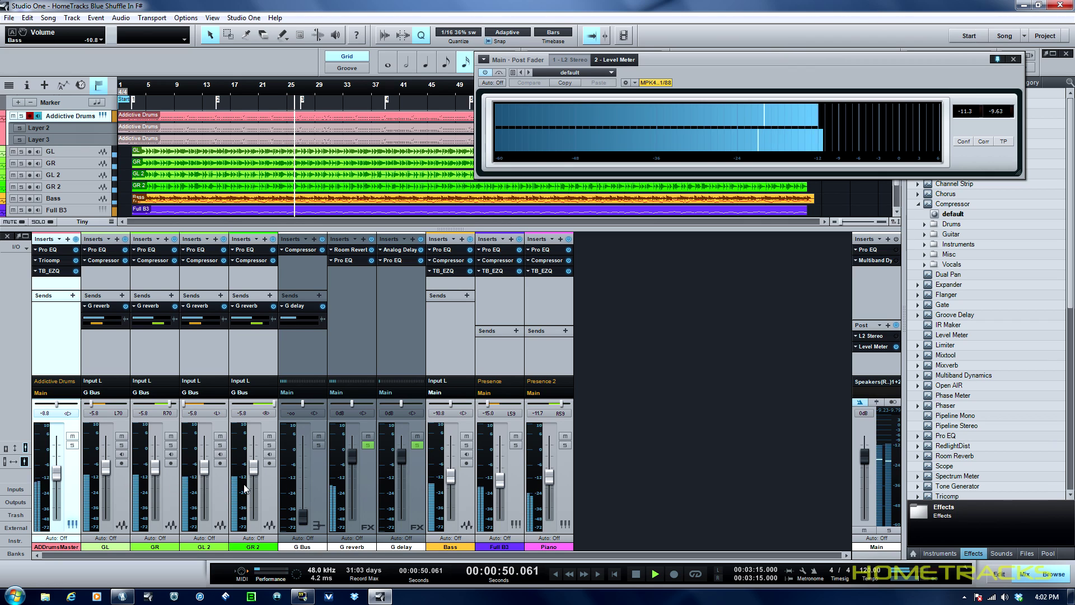
- Bring up the G Bus fader to -19.2 dB while the mix plays
scroll(301, 513, up, 2)
scroll(304, 507, up, 5)
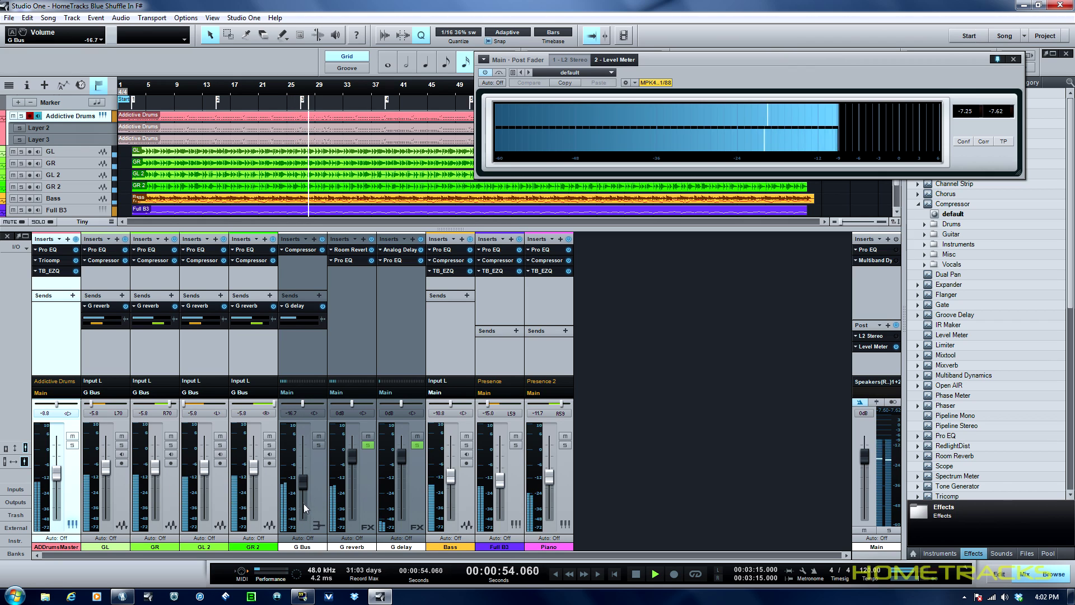
scroll(303, 489, down, 1)
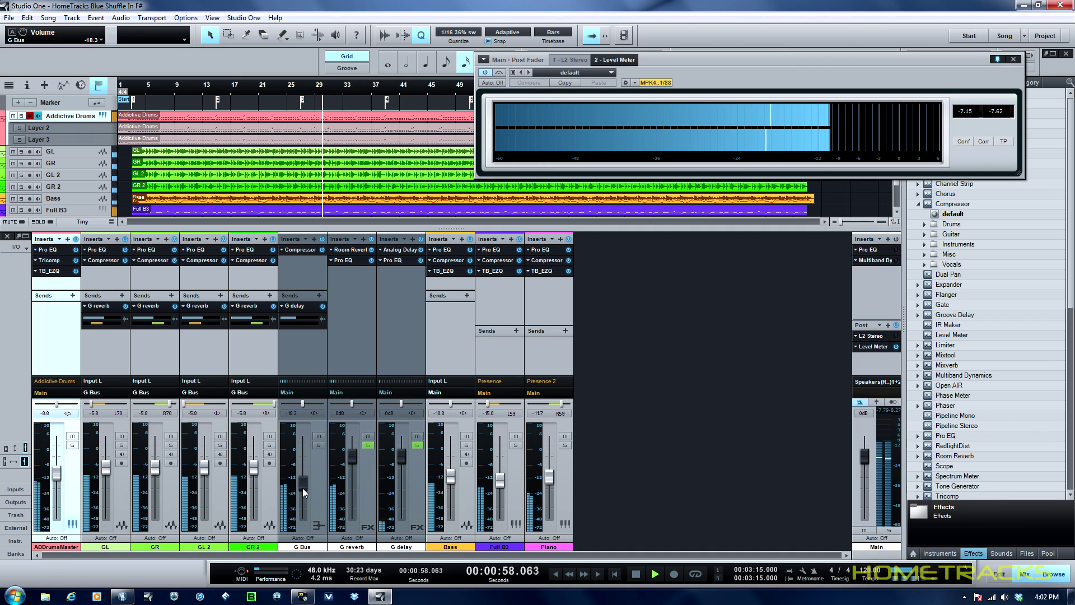
scroll(302, 489, down, 1)
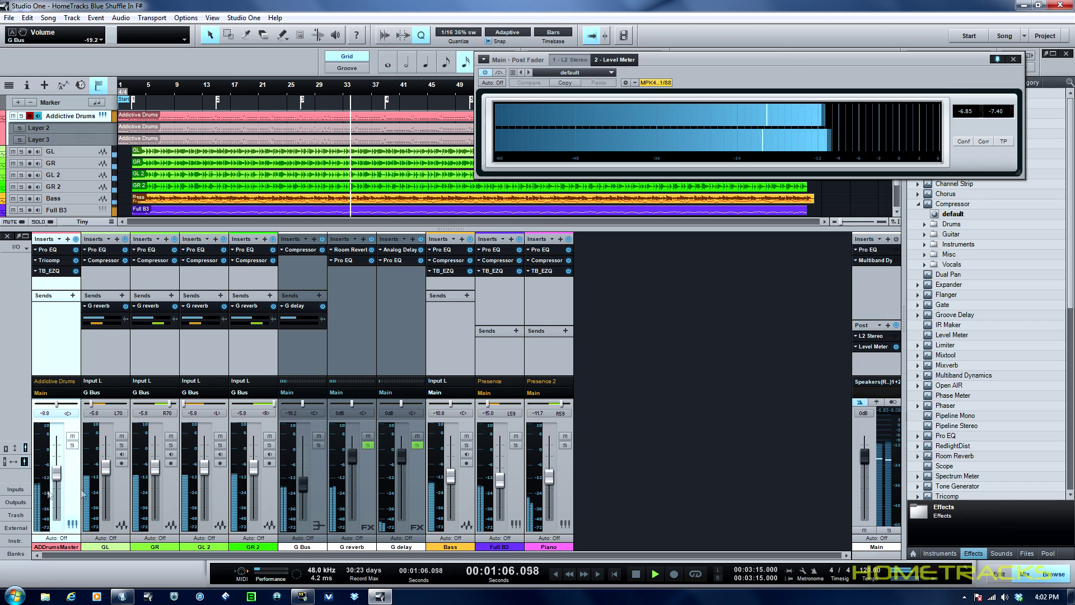
- Raise the ADDrumsMaster fader to -7.1 dB, Bass to -9.6 dB and Full B3 to -13.3 dB
drag(56, 476, 57, 475)
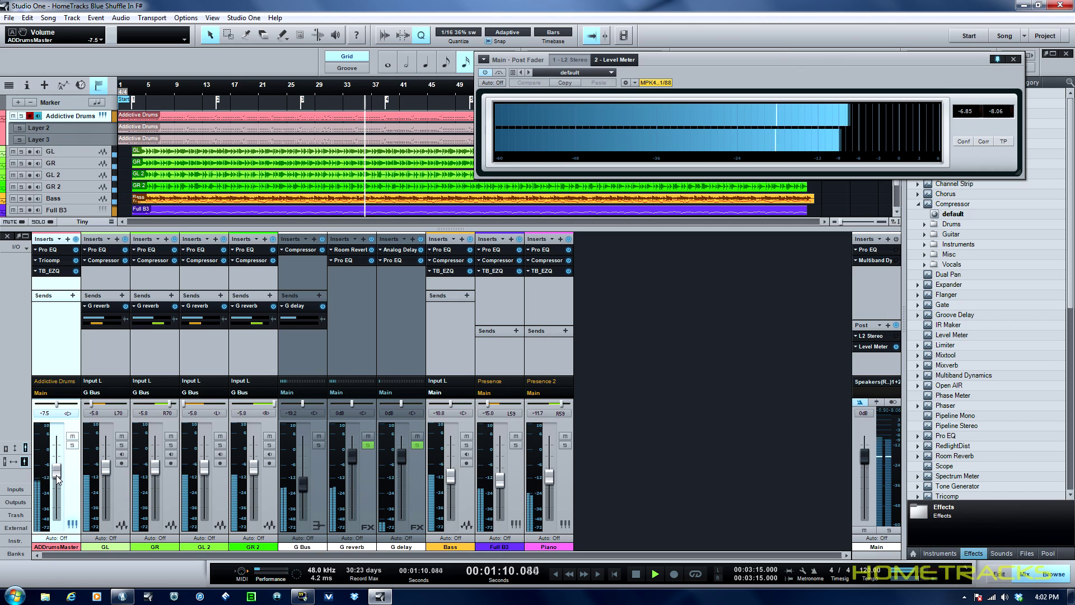
scroll(56, 476, up, 1)
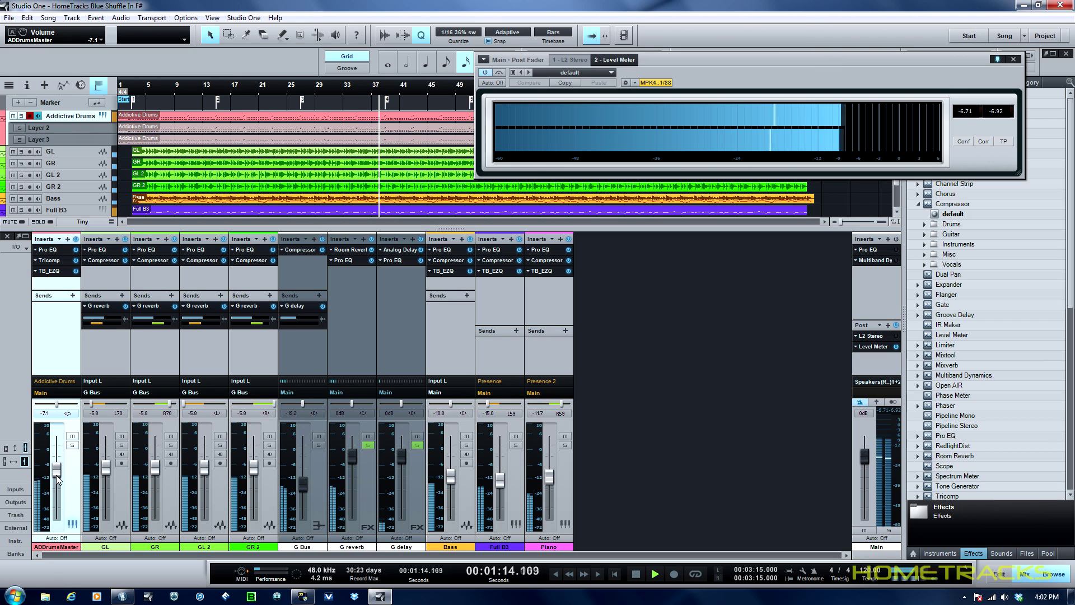
scroll(506, 485, up, 4)
scroll(453, 479, up, 3)
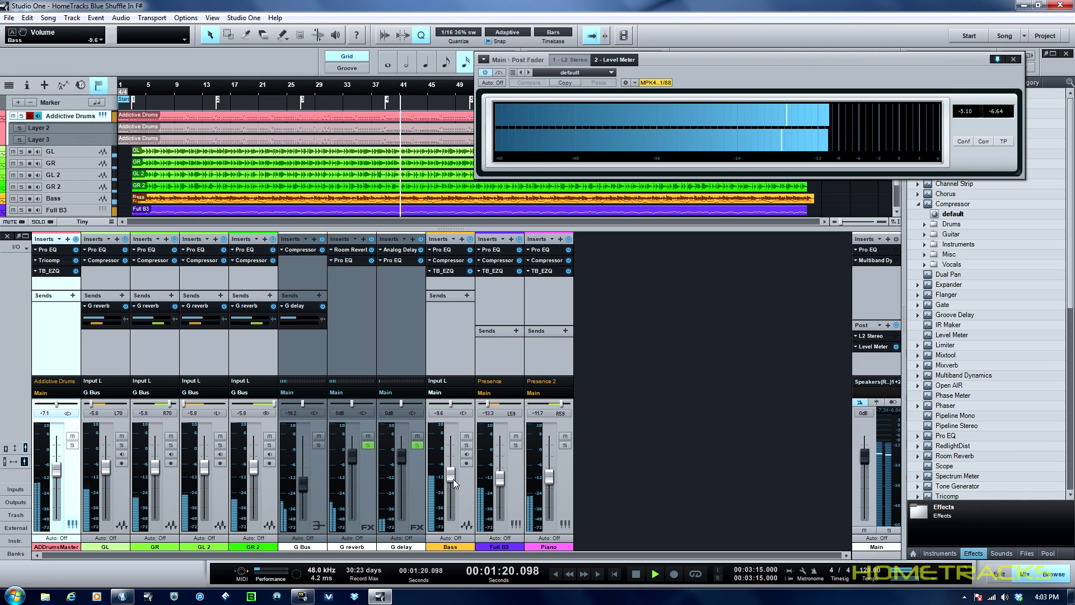
- Fine-tune the faders to -20.8 dB for G Bus, -6.3 dB for ADDrumsMaster and -8.7 dB for Bass, and stop playback
scroll(301, 485, down, 4)
scroll(300, 485, up, 2)
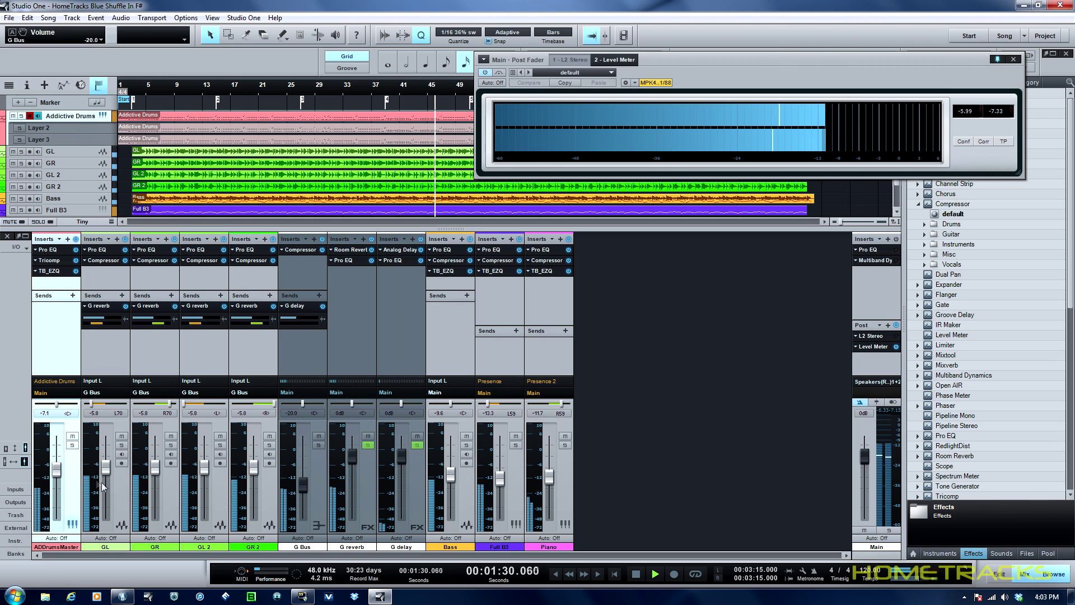
drag(57, 469, 58, 471)
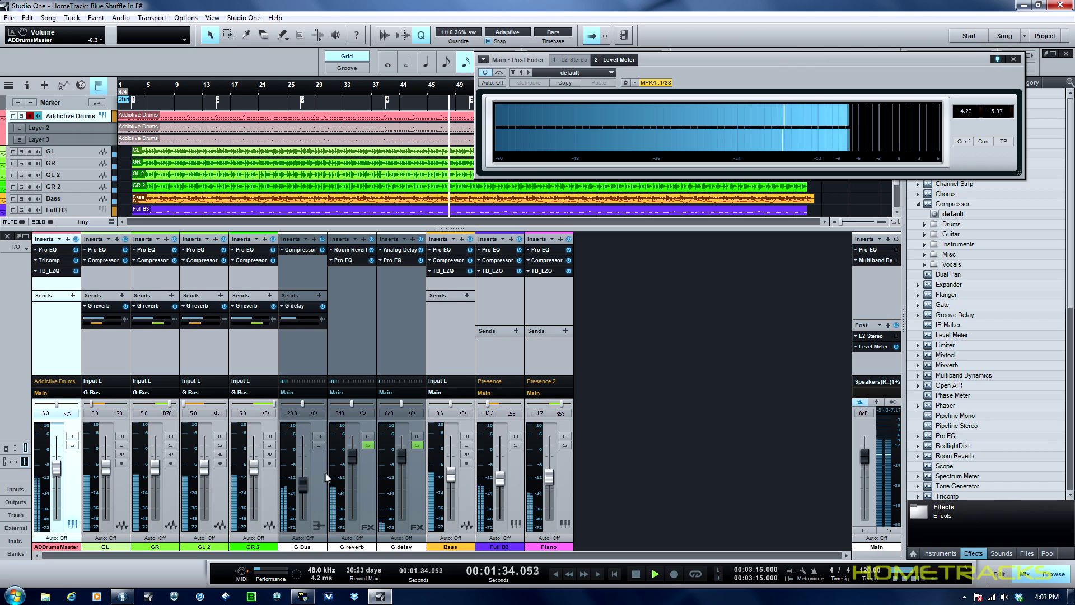
drag(303, 482, 304, 484)
drag(451, 475, 450, 474)
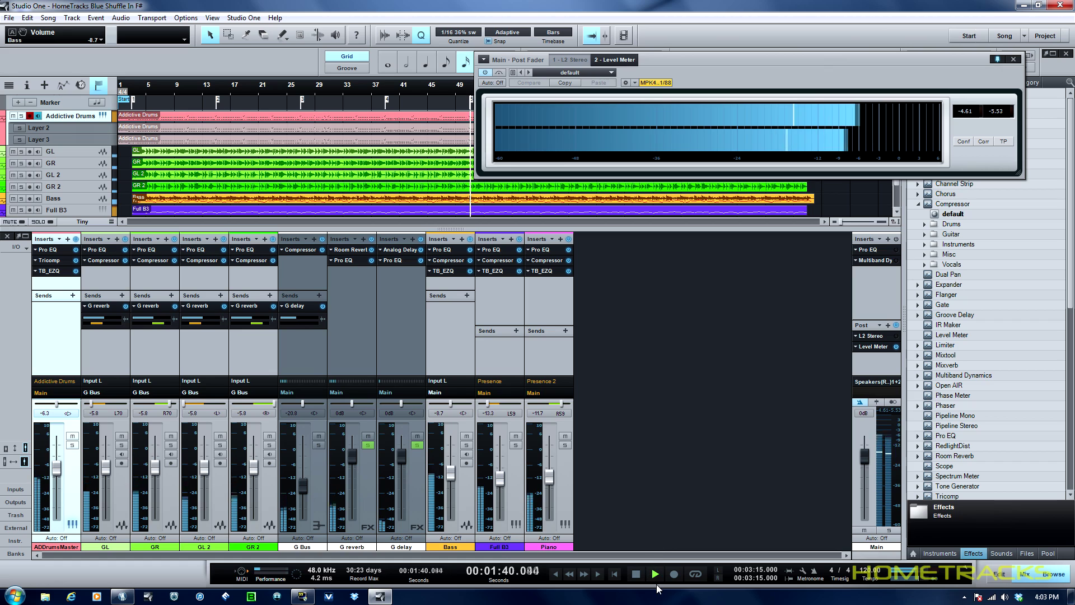
click(636, 574)
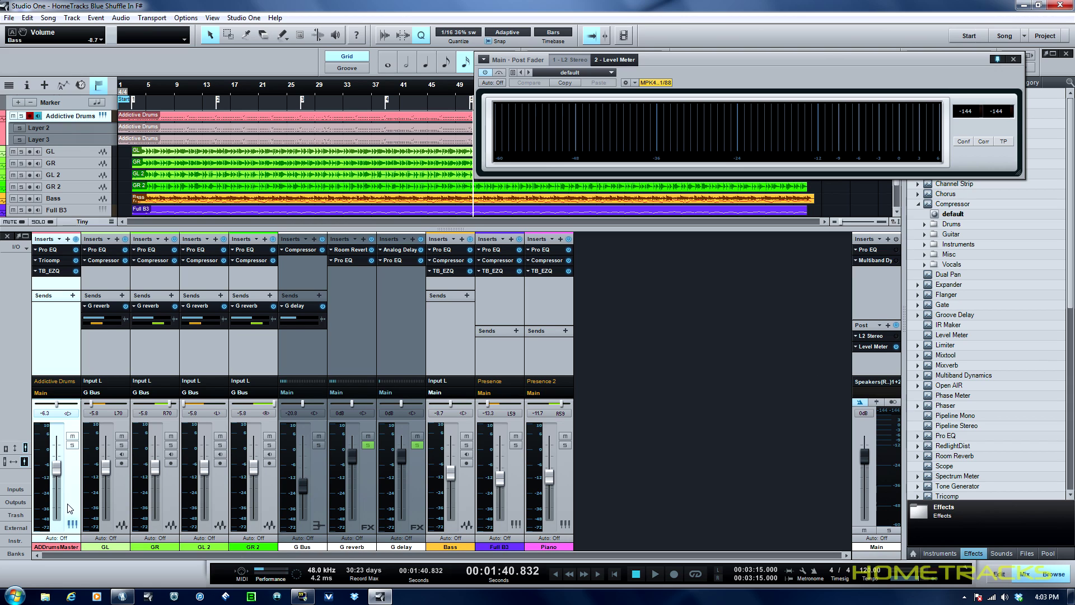
- Select the ADDrumsMaster, G Bus, Bass, Full B3 and Piano channels together in the mixer
shift+click(323, 505)
click(321, 512)
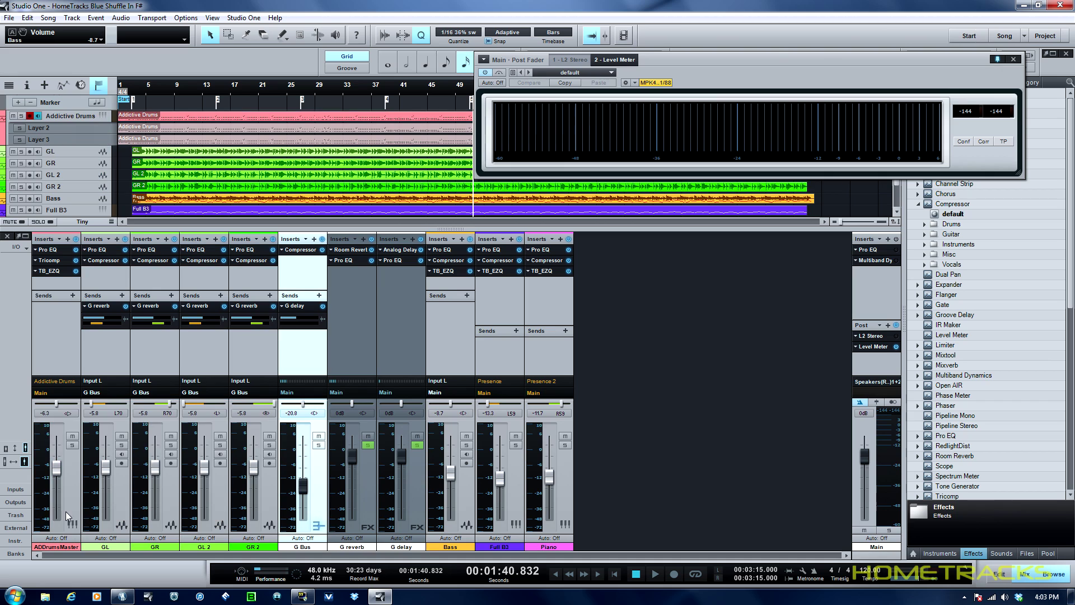
click(66, 512)
ctrl+click(319, 512)
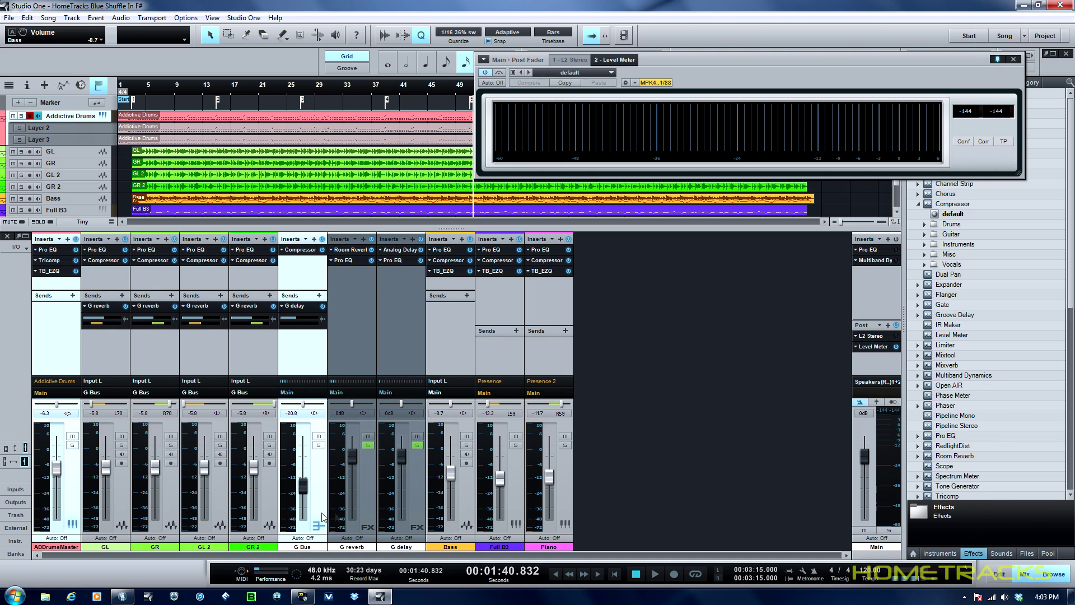
ctrl+click(452, 509)
ctrl+click(501, 507)
alt+click(554, 507)
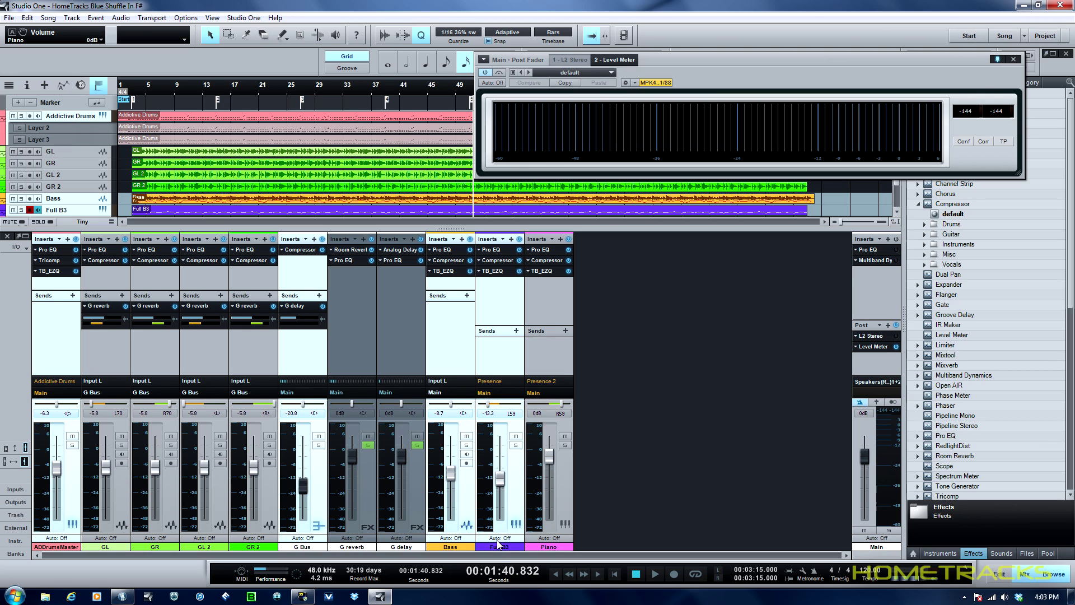
ctrl+click(559, 505)
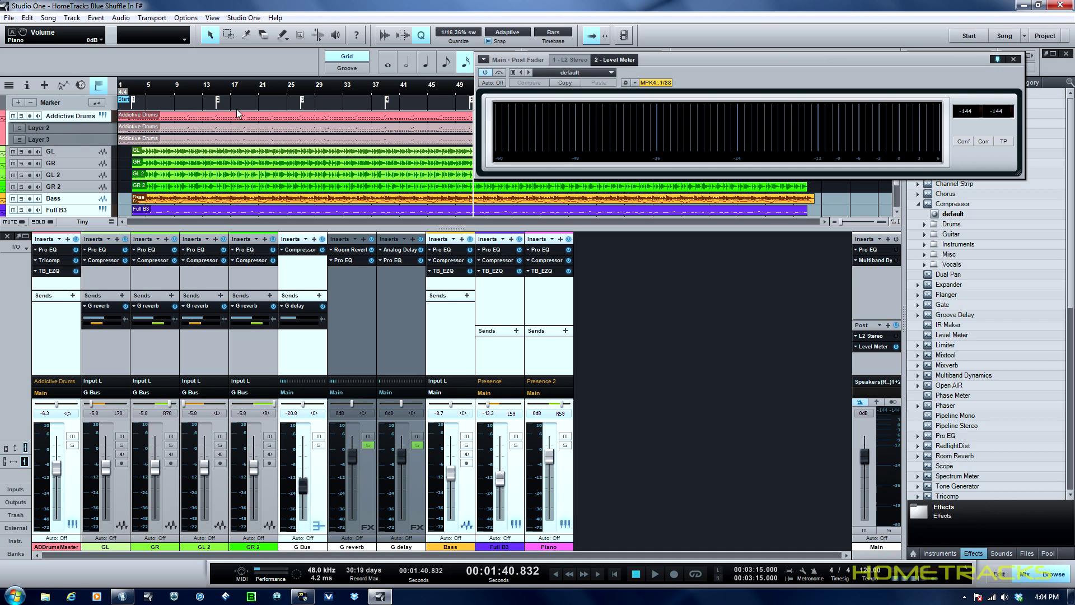
- Play from about bar 17 and lower the selected faders together, bringing ADDrumsMaster to -8.4 dB, G Bus to -22.9 dB and Piano to -2.1 dB
click(229, 90)
key(space)
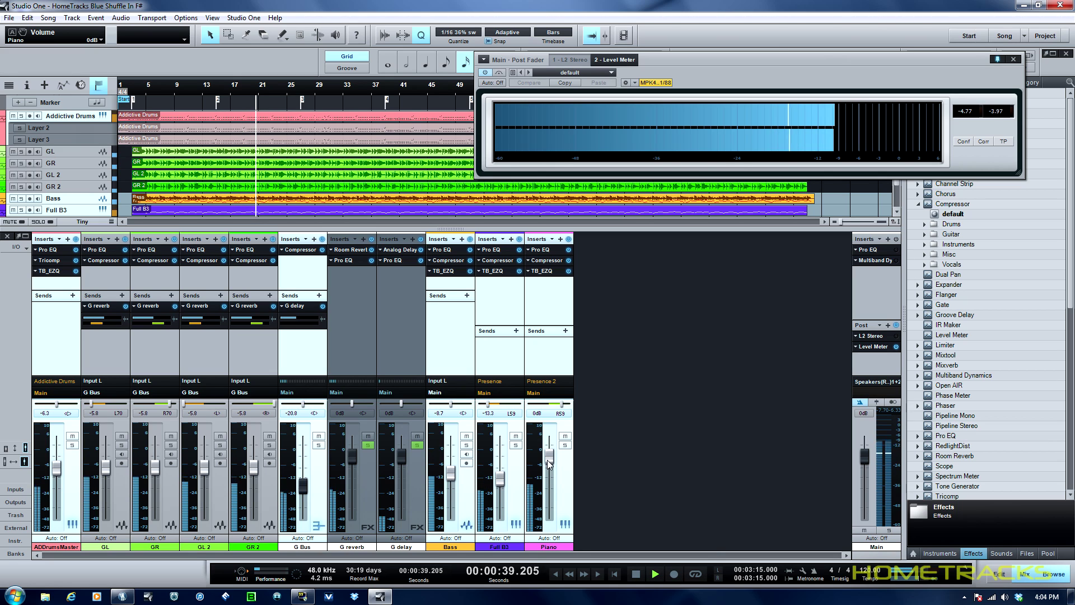
scroll(547, 461, down, 2)
scroll(547, 462, down, 1)
scroll(548, 461, down, 1)
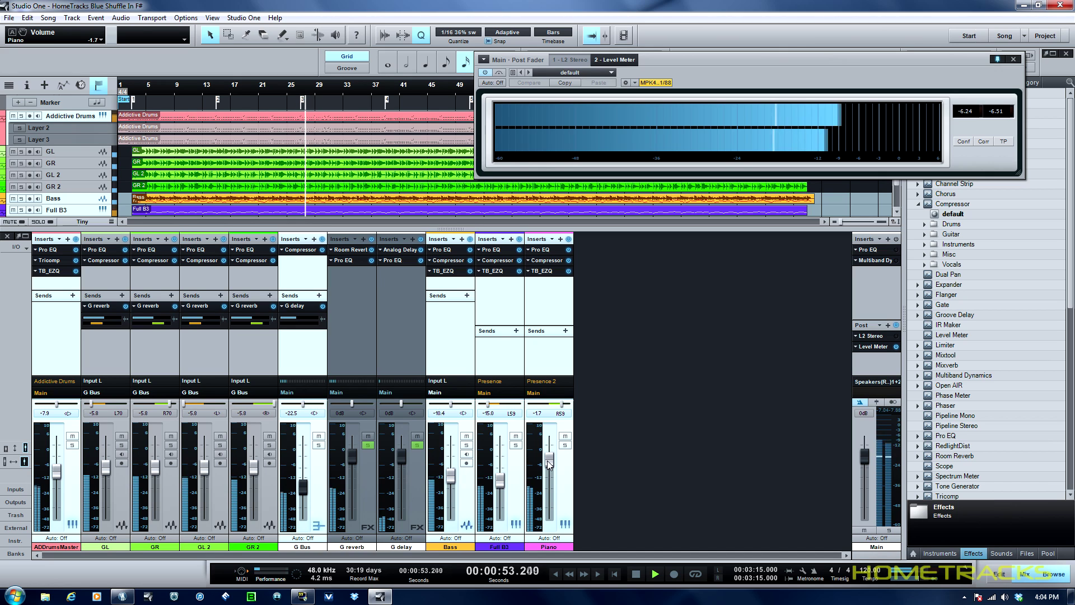
scroll(547, 461, down, 1)
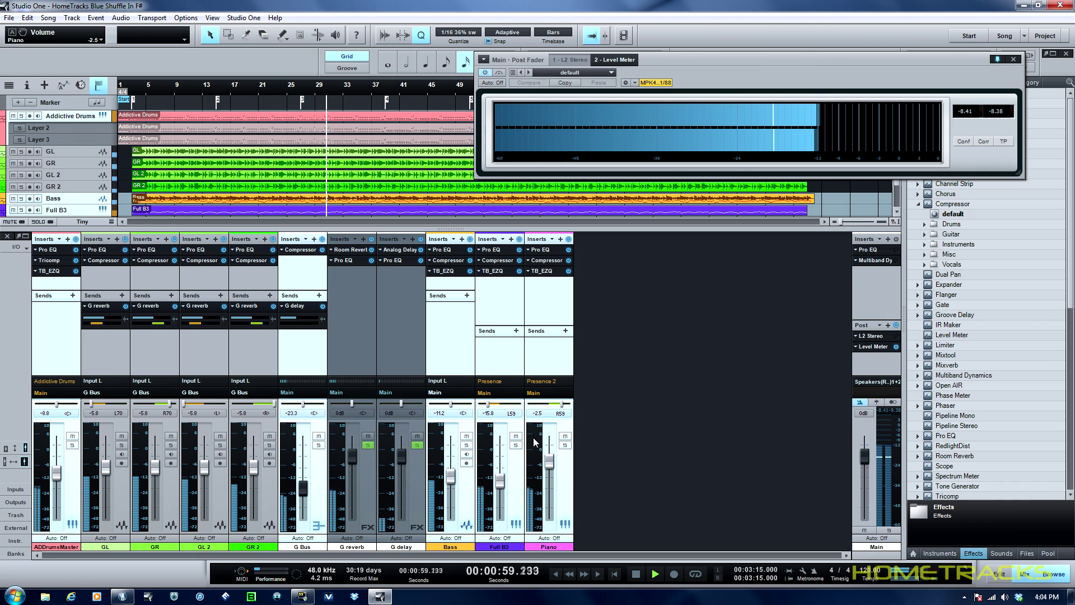
scroll(552, 468, up, 1)
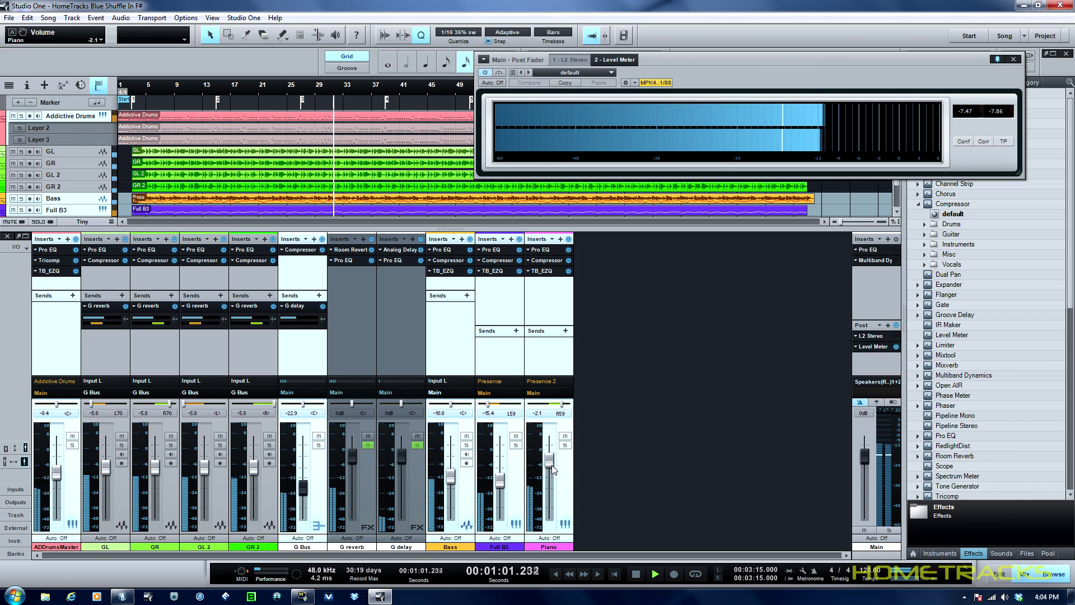
- Release the group selection and lower the Piano fader alone to -6.2 dB
click(514, 508)
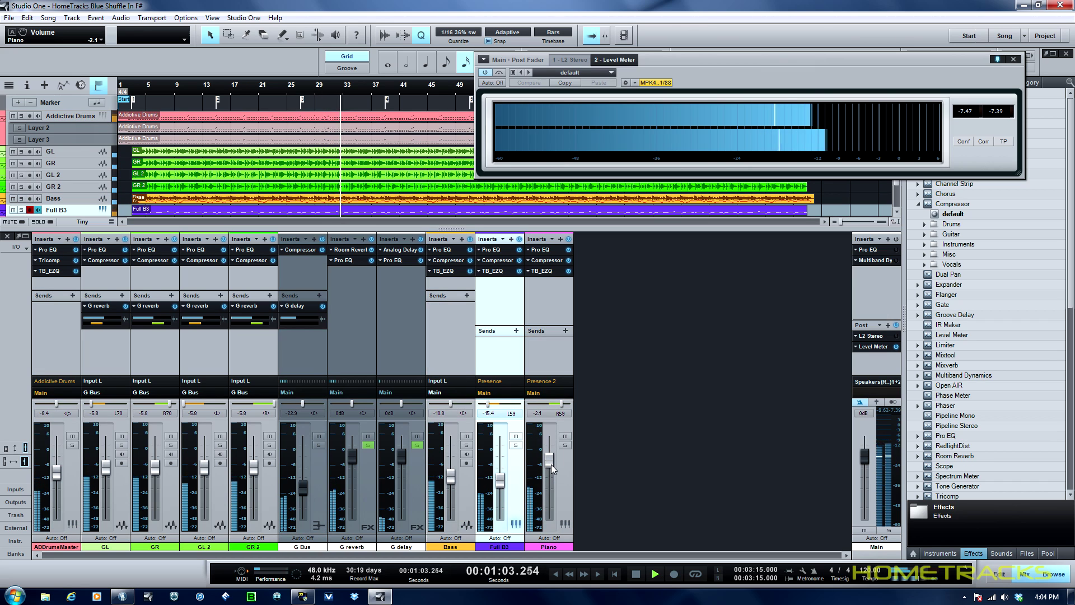
click(549, 462)
drag(549, 463, 548, 464)
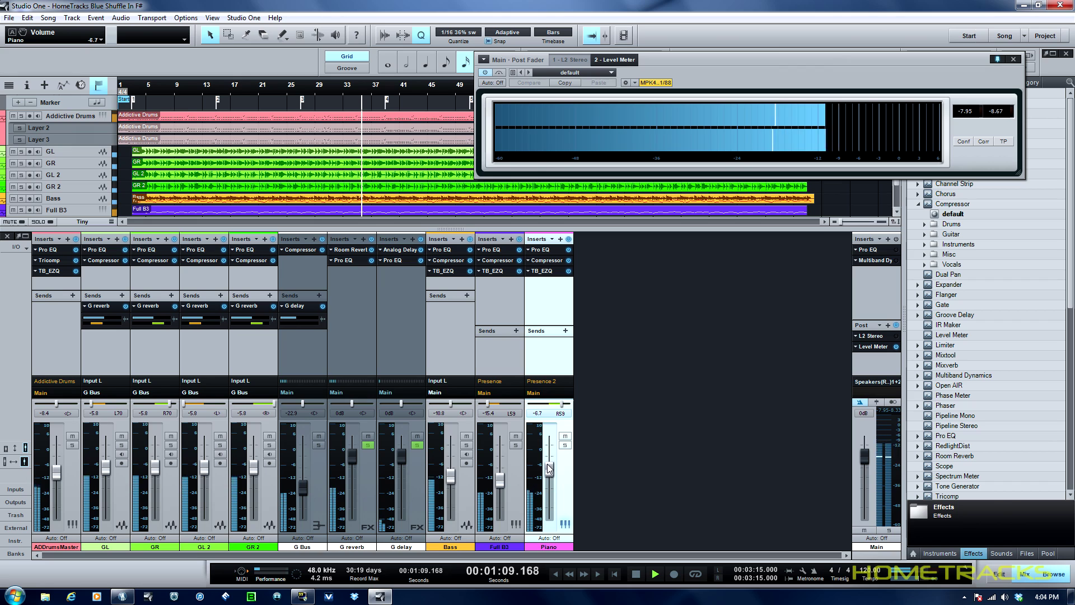
scroll(547, 465, up, 1)
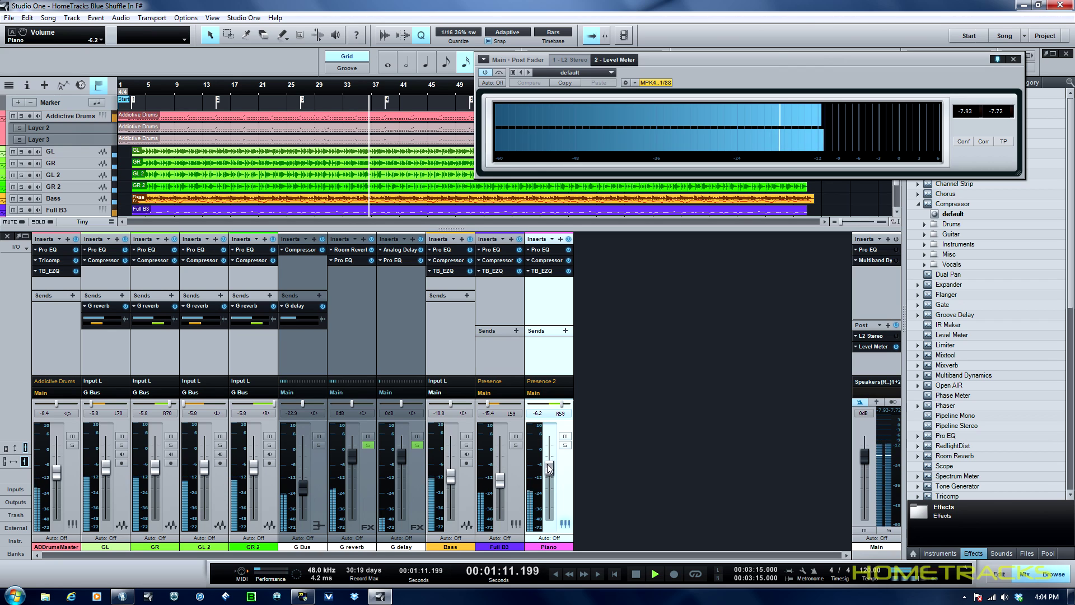
- Replay the song from its start and raise the G Bus fader to -18.3 dB
click(246, 89)
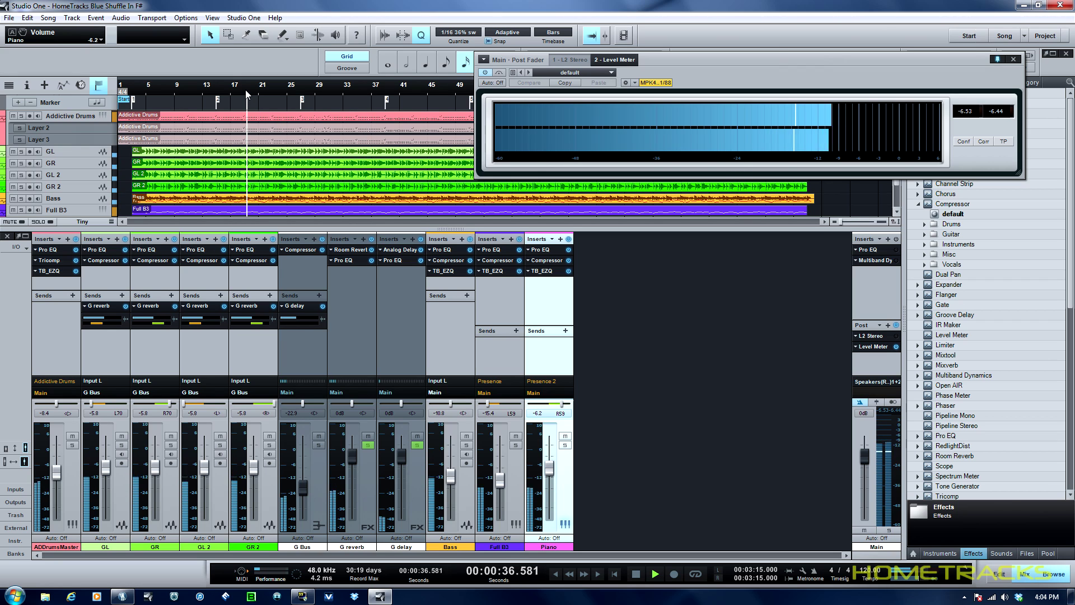
click(614, 574)
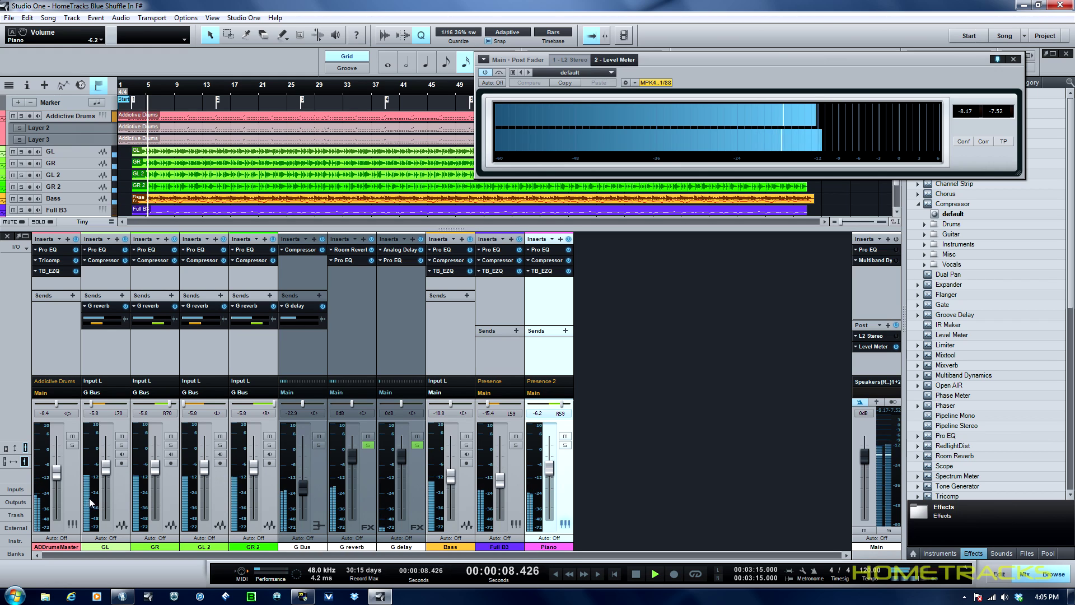
click(72, 502)
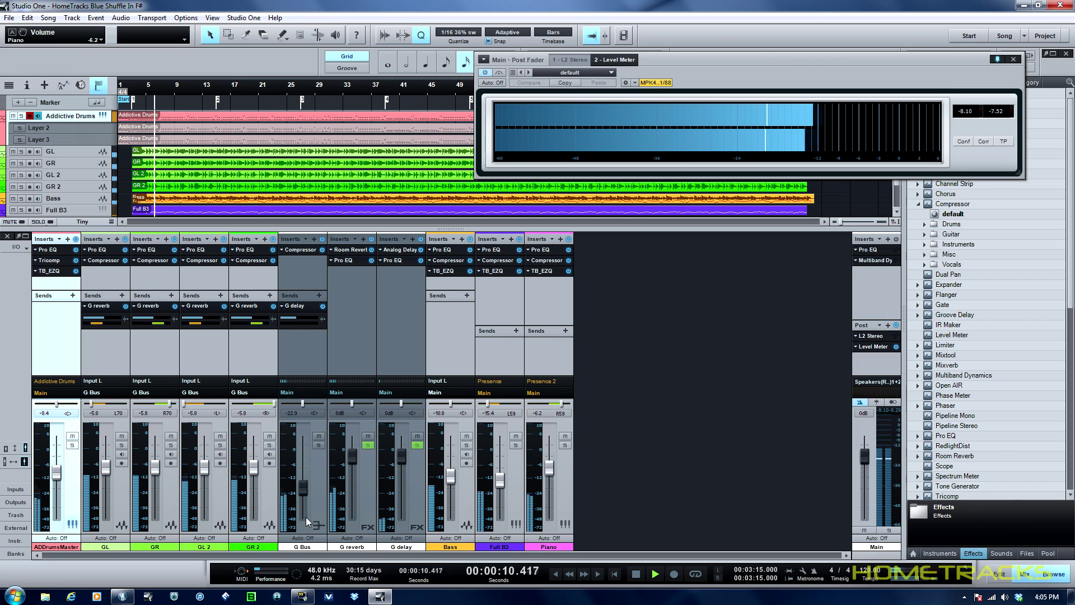
mouse_move(304, 488)
mouse_down()
mouse_move(305, 460)
mouse_move(310, 473)
mouse_up()
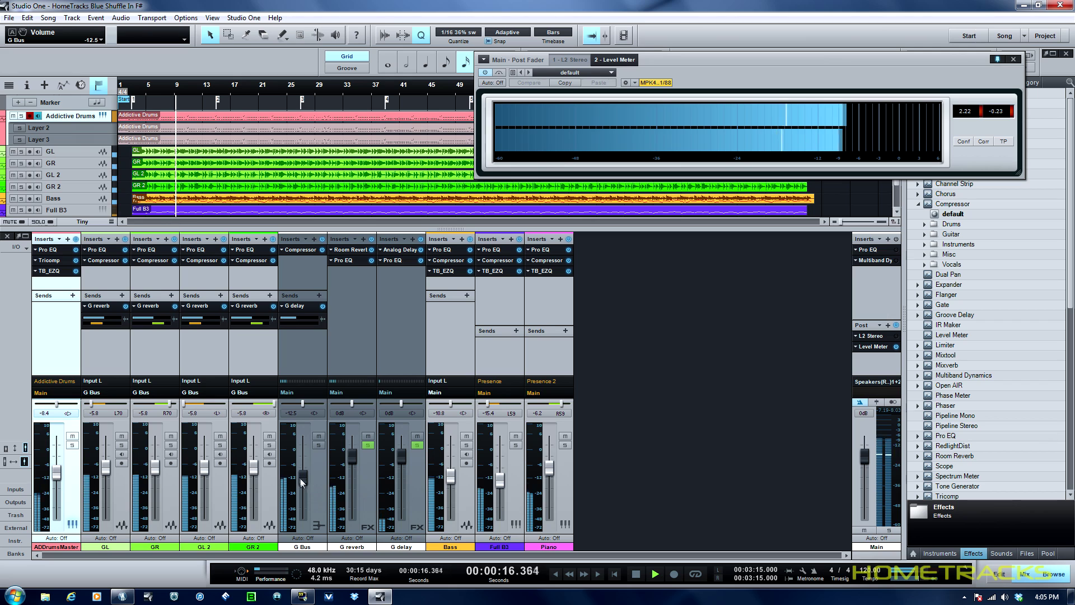
drag(301, 480, 302, 486)
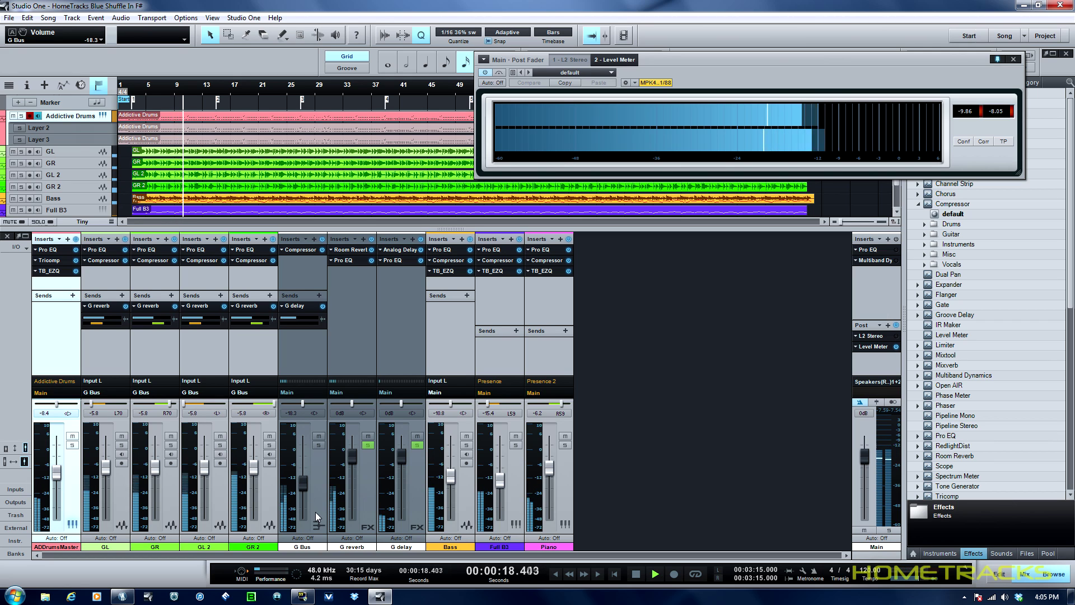
- Add the G Bus, Bass, Full B3 and Piano channels to the ADDrumsMaster selection in the mixer
click(311, 511)
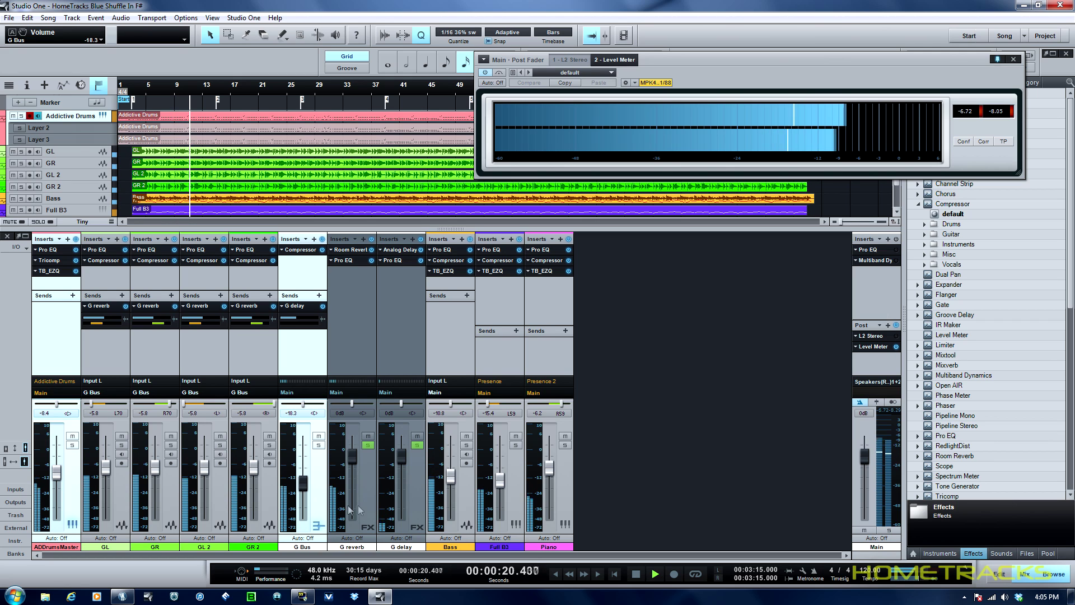
click(464, 512)
click(517, 504)
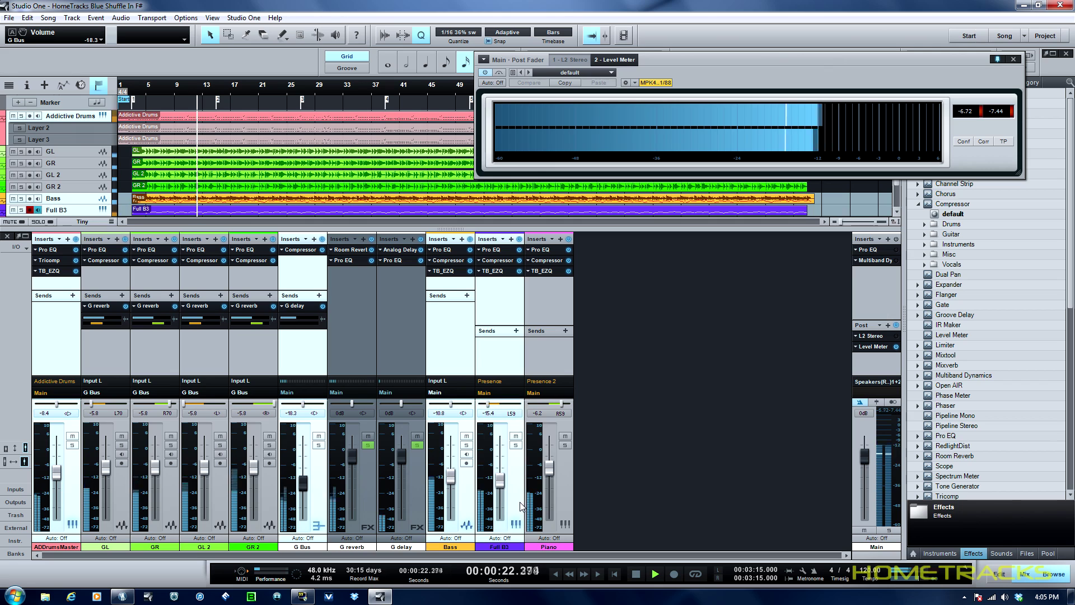
click(569, 497)
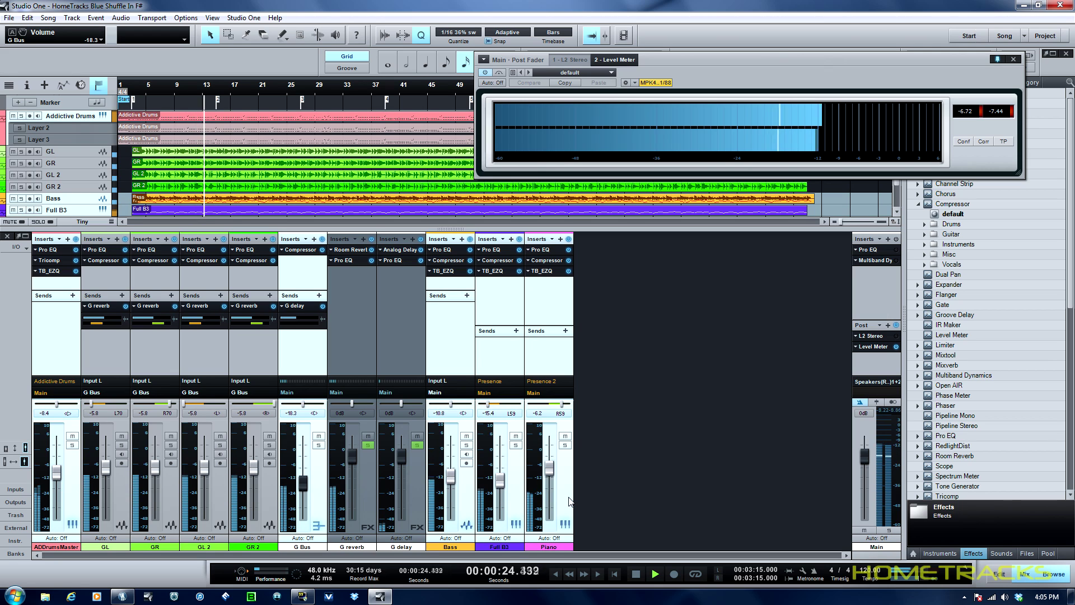
- Try the selected faders slightly higher, with Piano at -5.0 dB, and bring them back down to -6.2 dB on Piano
scroll(551, 472, up, 4)
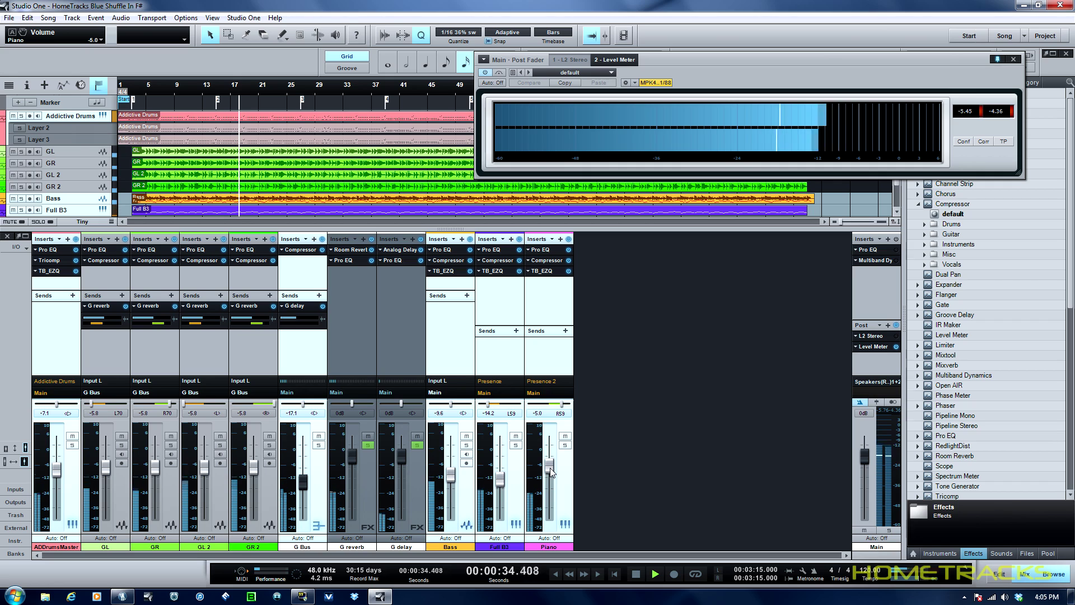
drag(550, 468, 549, 468)
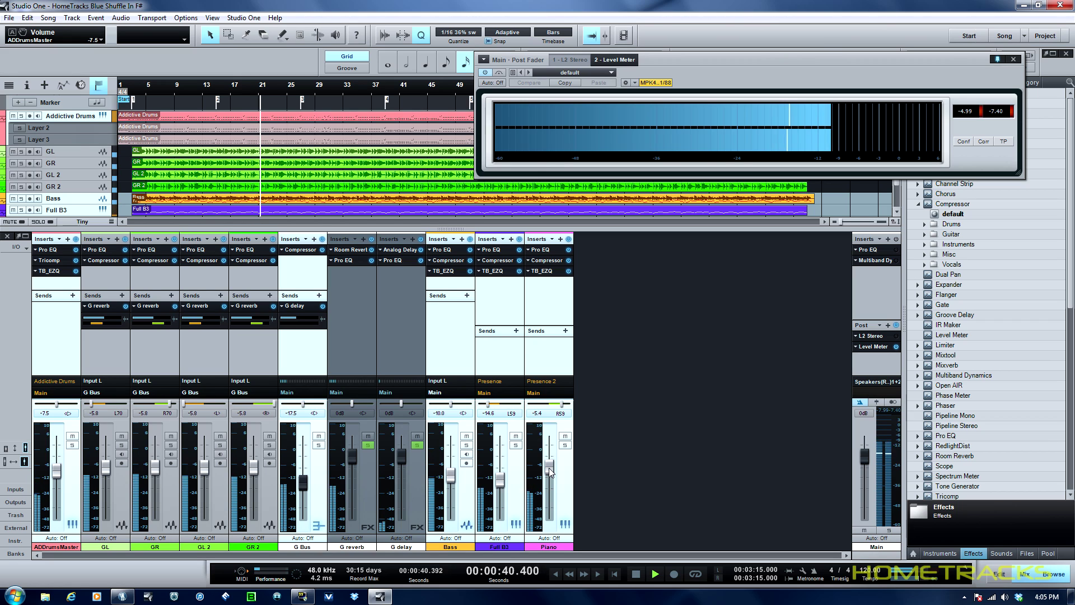
drag(550, 471, 550, 472)
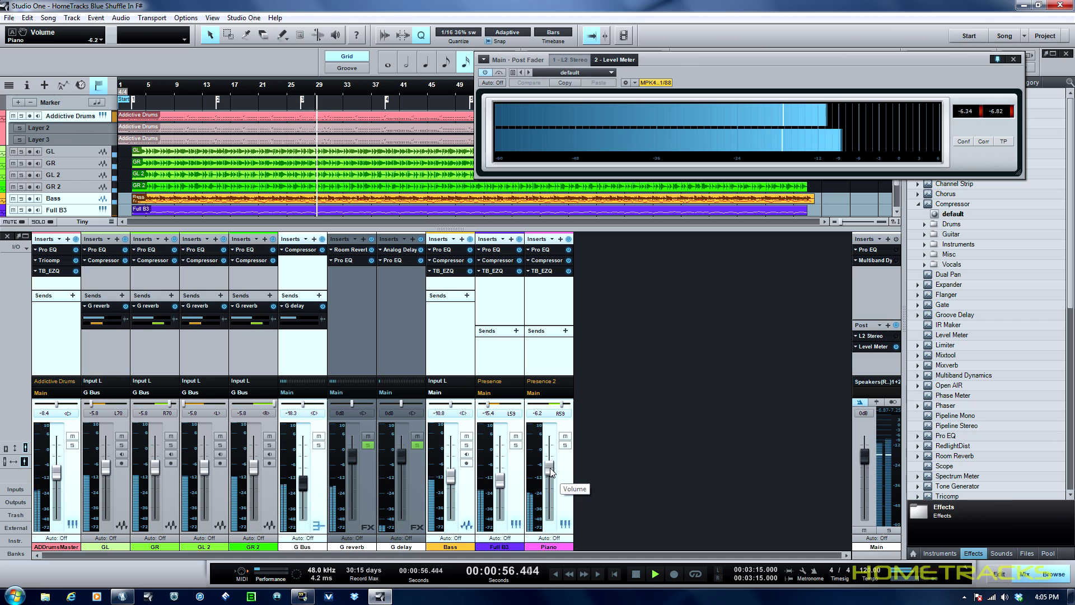
- Stop playback and close the Main output's Level Meter window
click(636, 574)
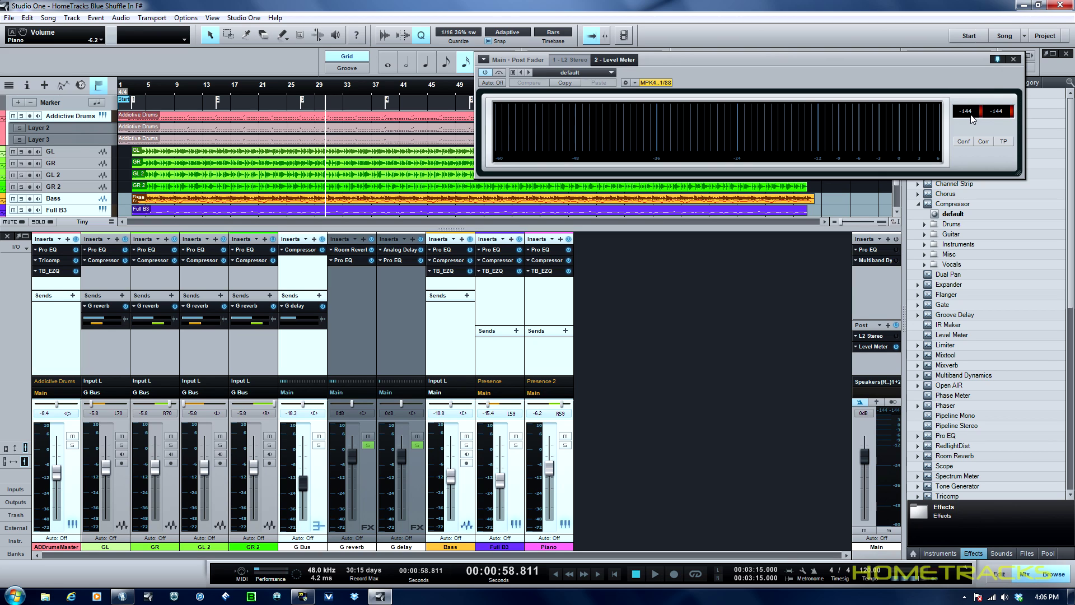
drag(922, 65, 751, 58)
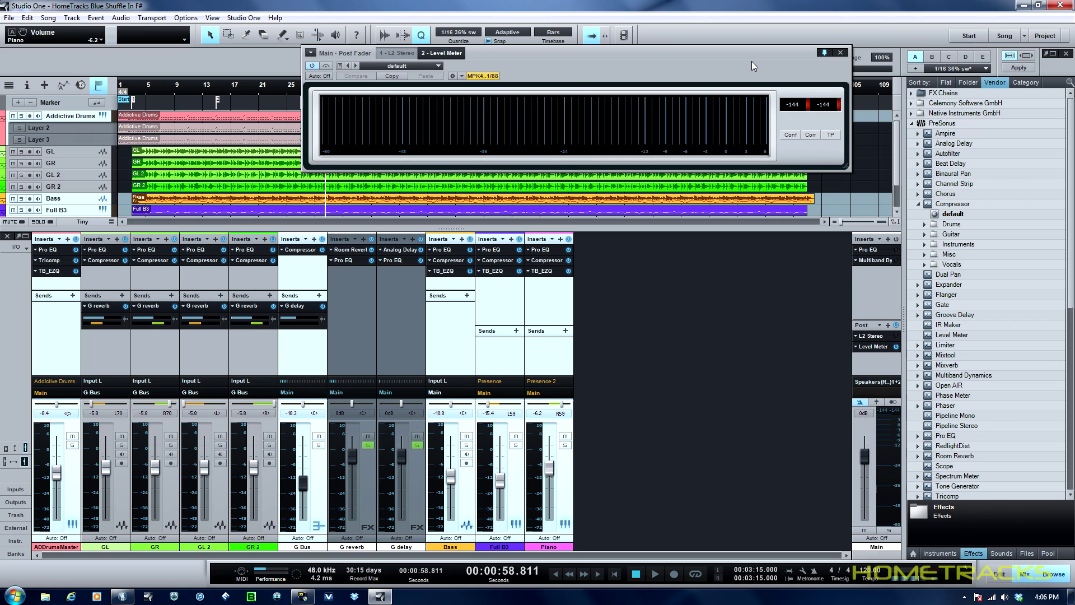
click(841, 55)
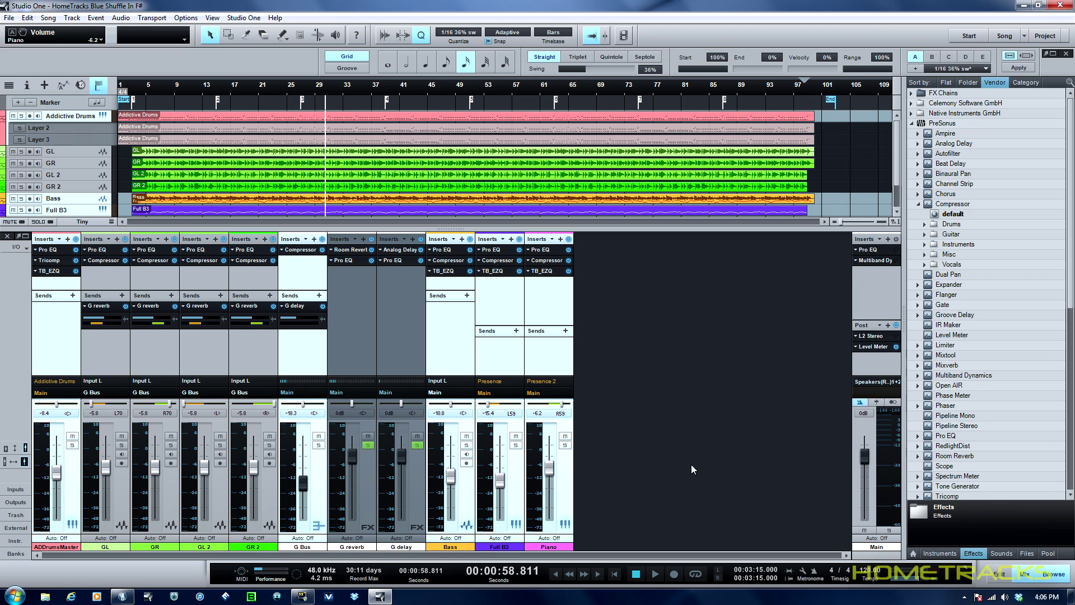
- Lower the system playback volume and turn on the Main output's Pro EQ and Multiband Dynamics inserts
click(1005, 598)
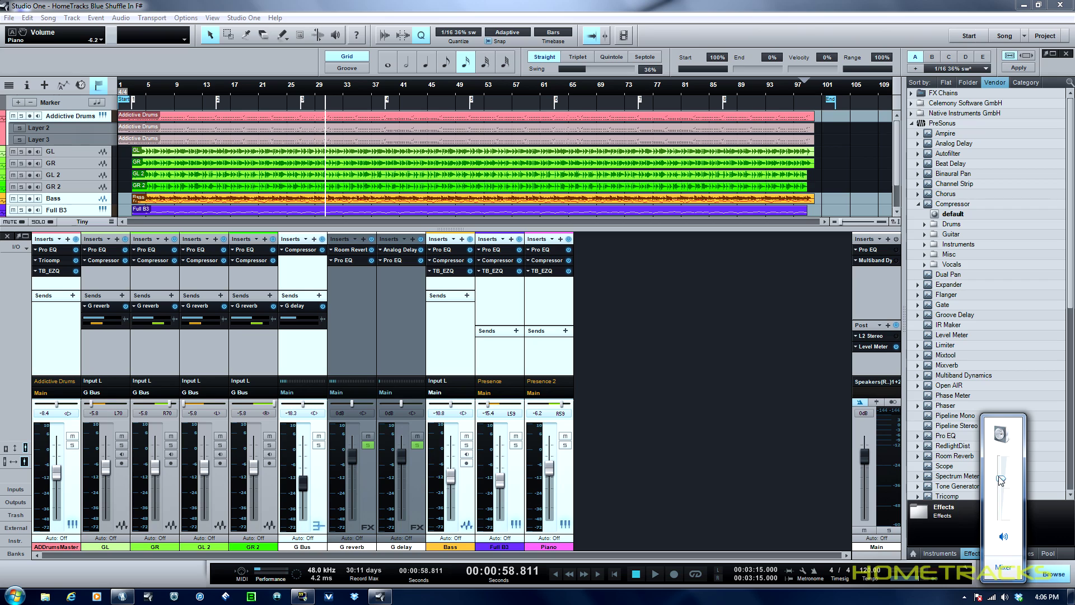
drag(1001, 483, 1003, 505)
click(893, 247)
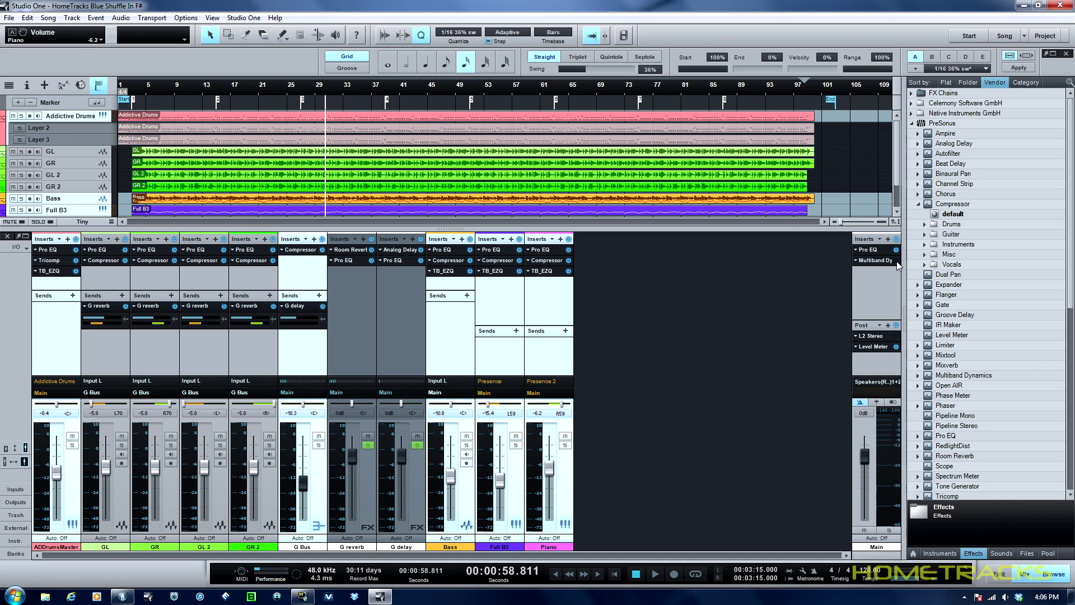
click(877, 261)
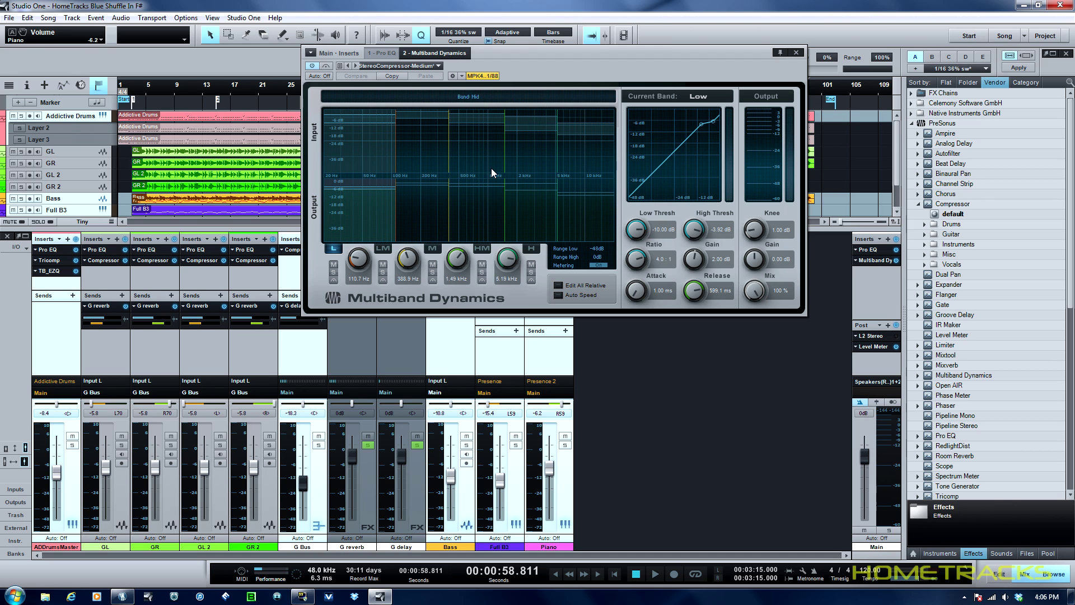
click(797, 53)
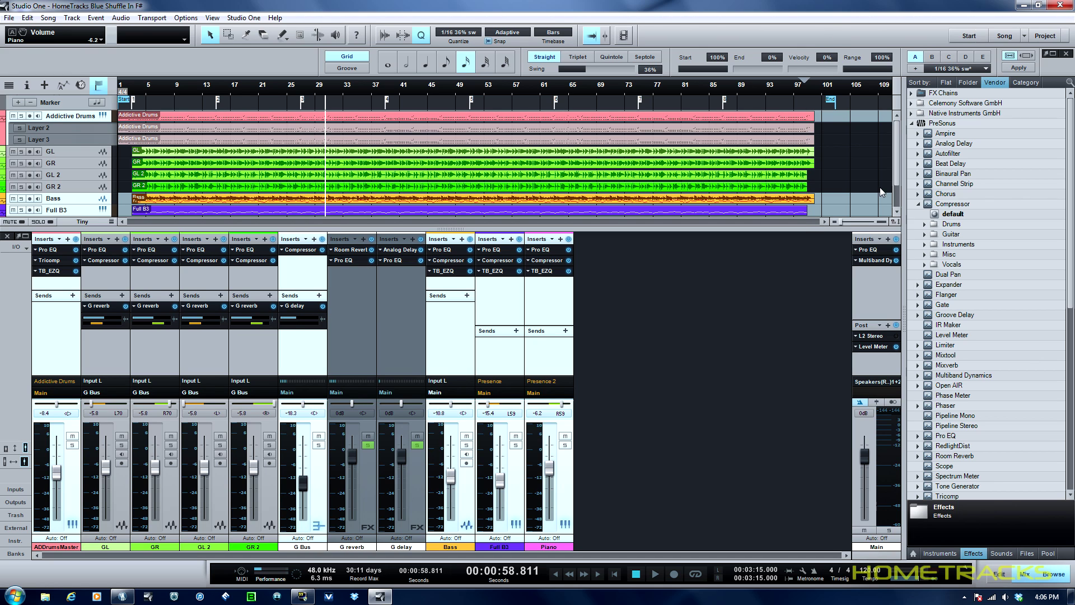
- Open the Main output's L2 Stereo limiter and set its threshold to 0.0 dB
click(871, 336)
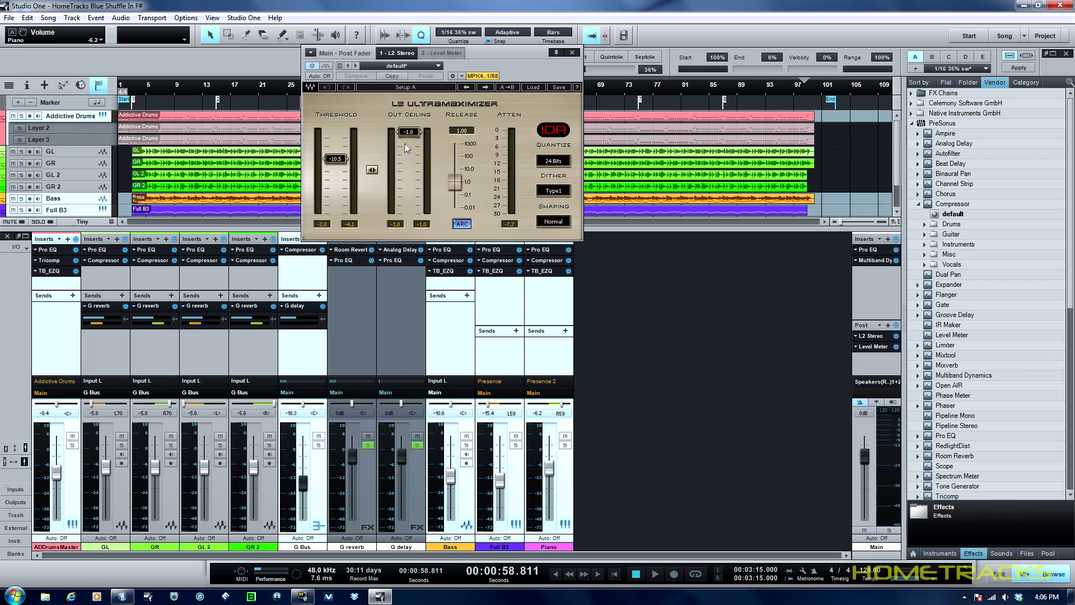
drag(335, 159, 335, 130)
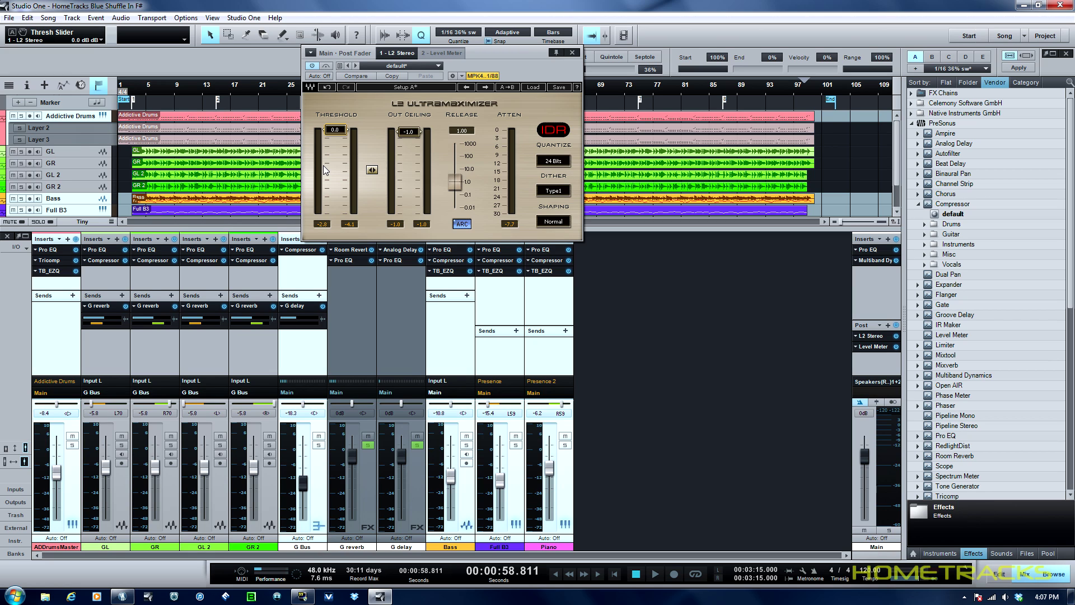
drag(488, 54, 642, 93)
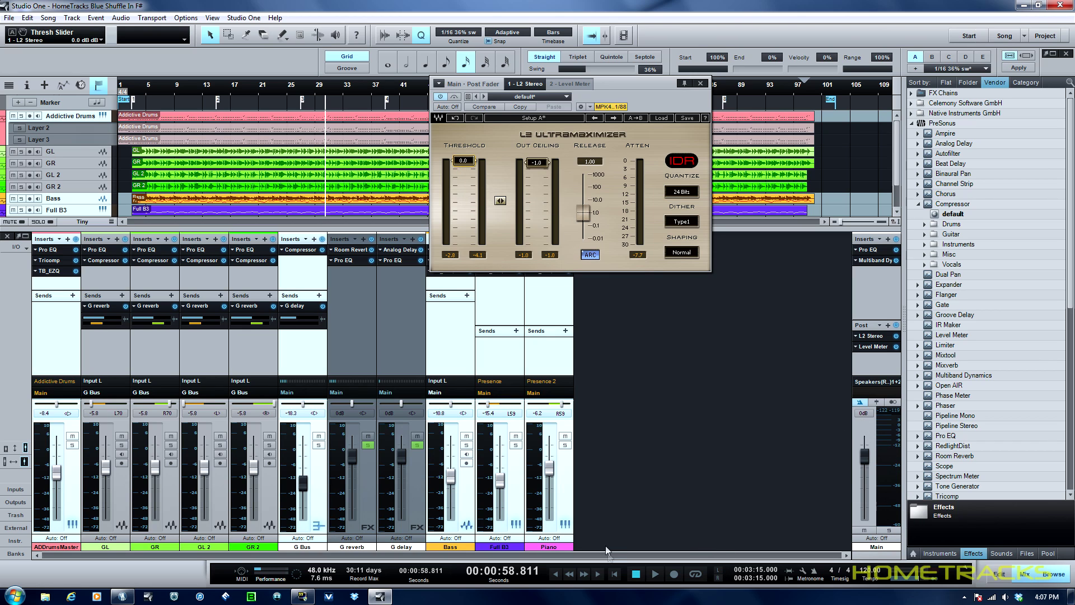
- Start playback of the song from about bar 10
click(615, 574)
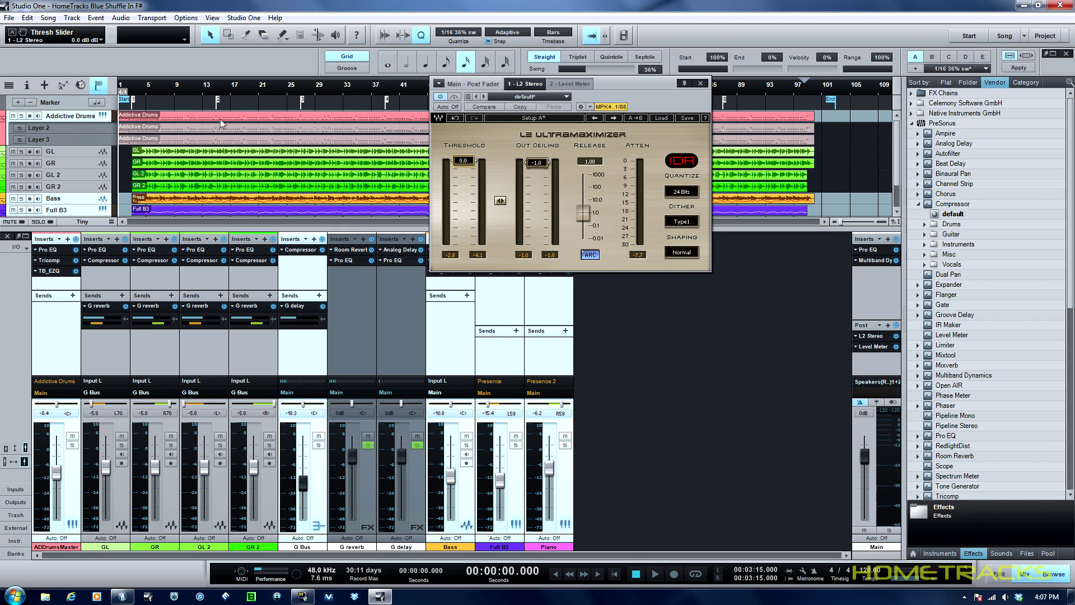
click(184, 89)
key(space)
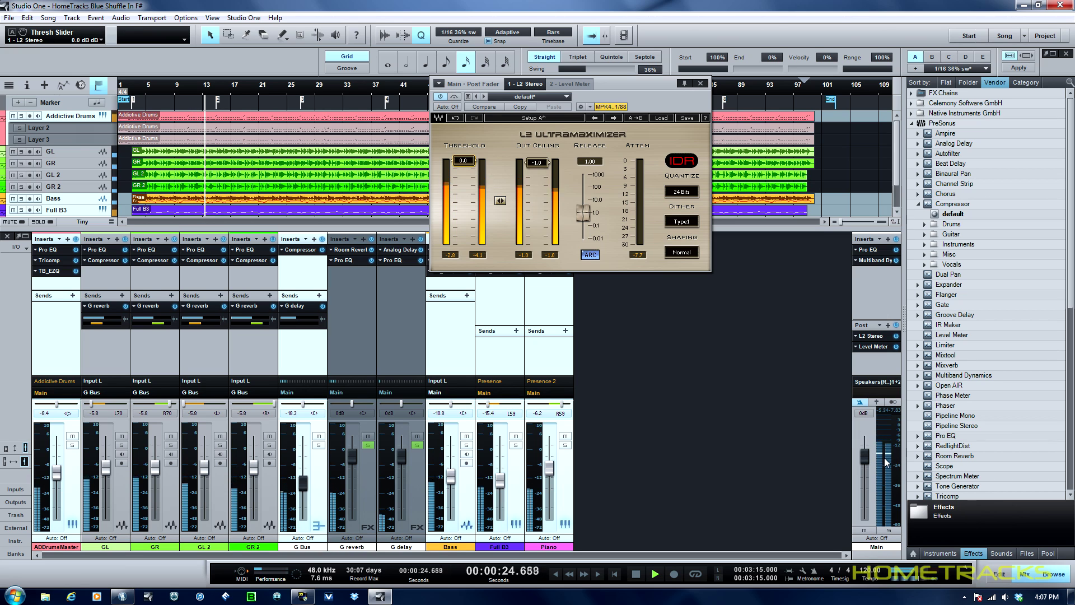
- Open the Level Meter above the L2 window and reset its peak readings
drag(609, 85, 576, 146)
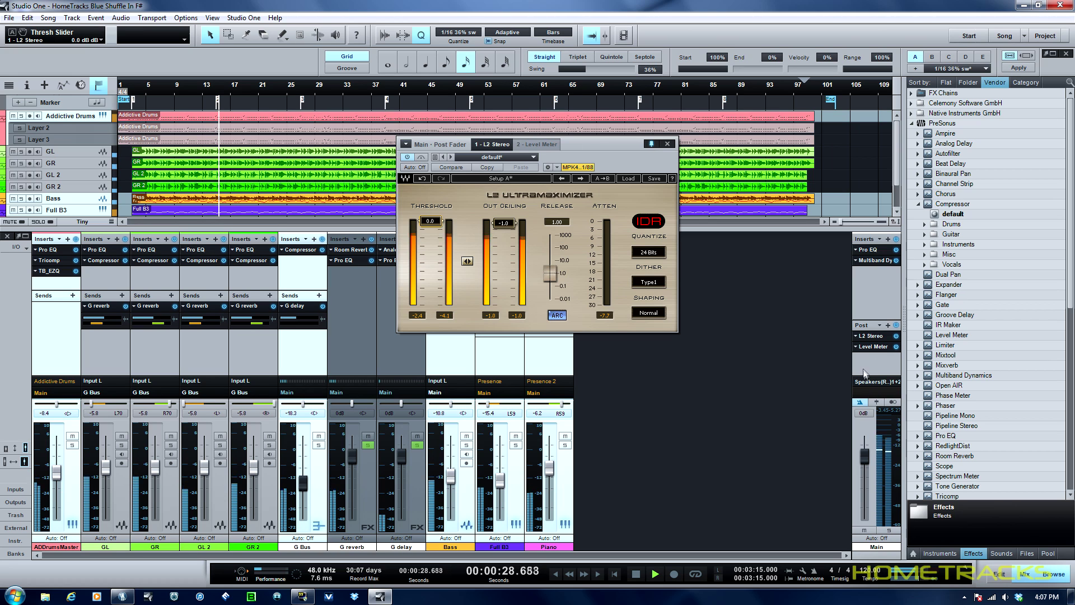
double_click(870, 347)
drag(634, 63, 667, 51)
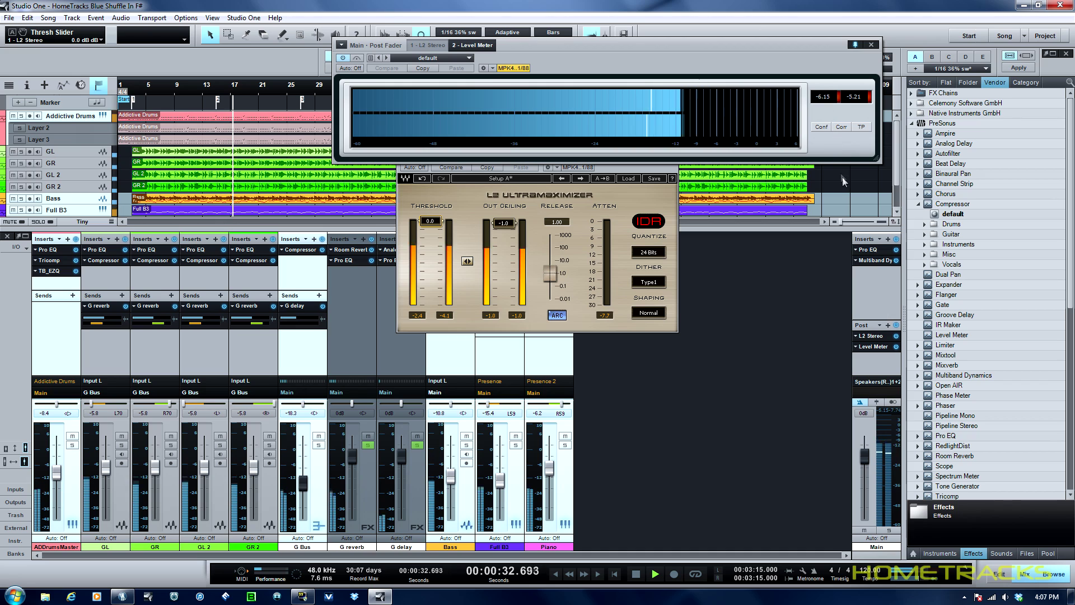
click(853, 98)
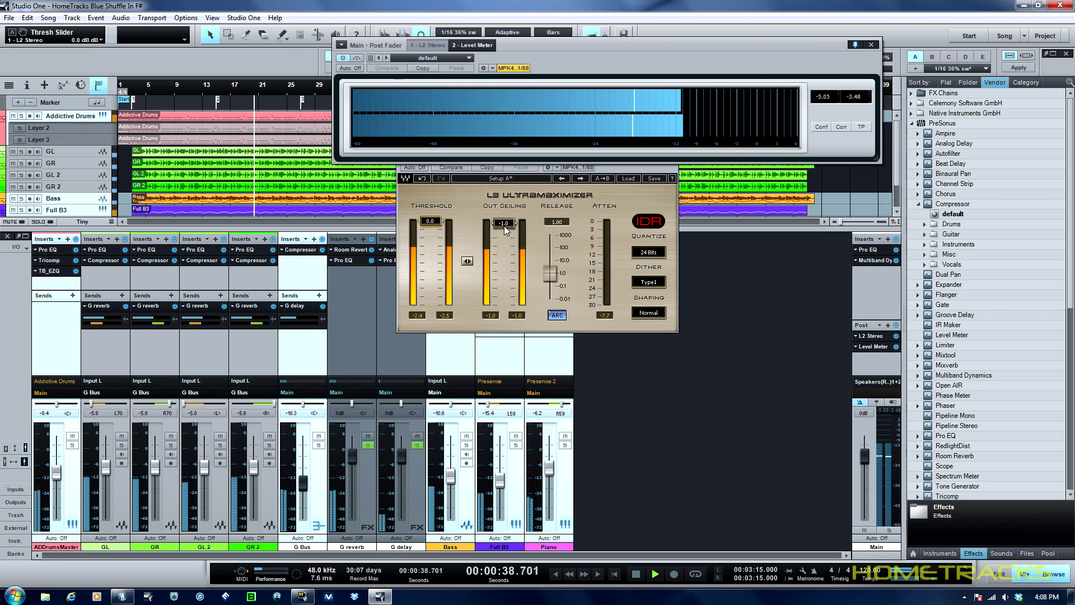
- Lower the L2 limiter's threshold to -12.0 dB and raise the system playback volume to 51
drag(430, 221, 430, 253)
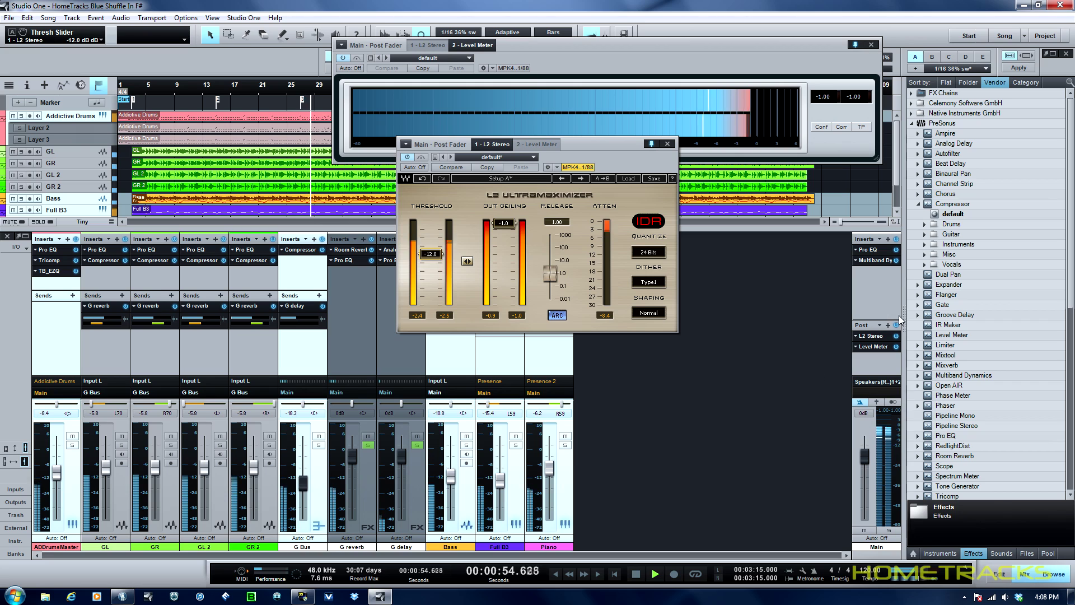
click(1007, 597)
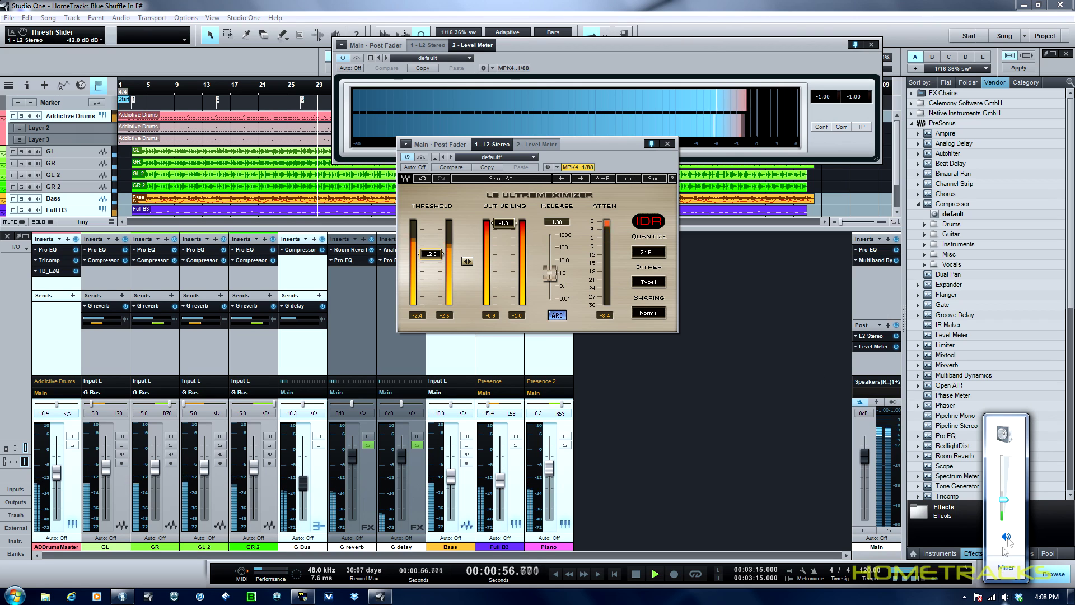
drag(1005, 509, 1006, 493)
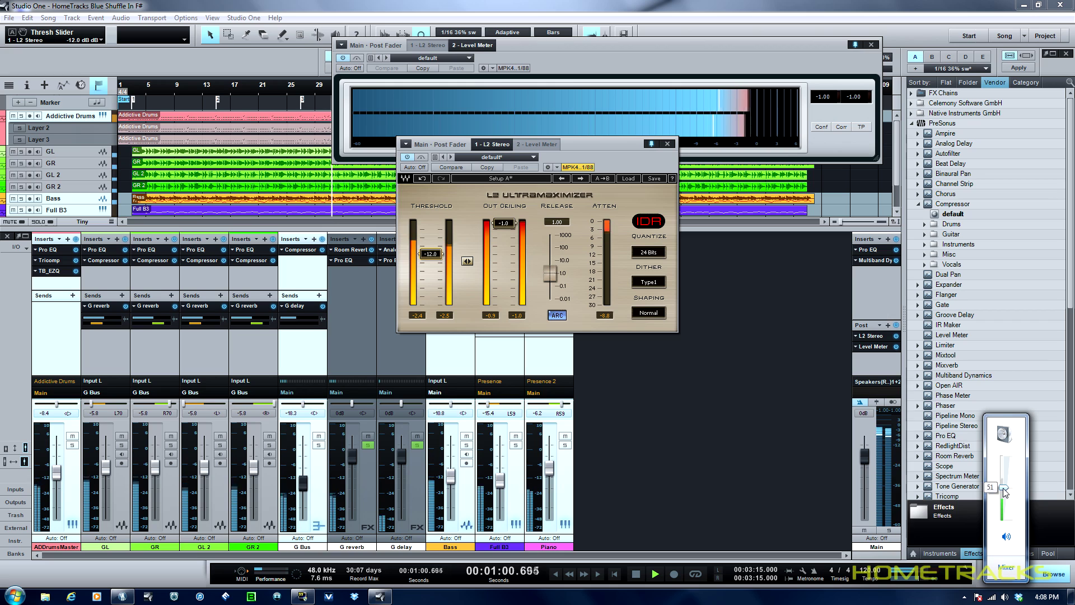
- Set the L2 limiter's threshold to -10.4 dB and stop playback
drag(431, 255, 431, 249)
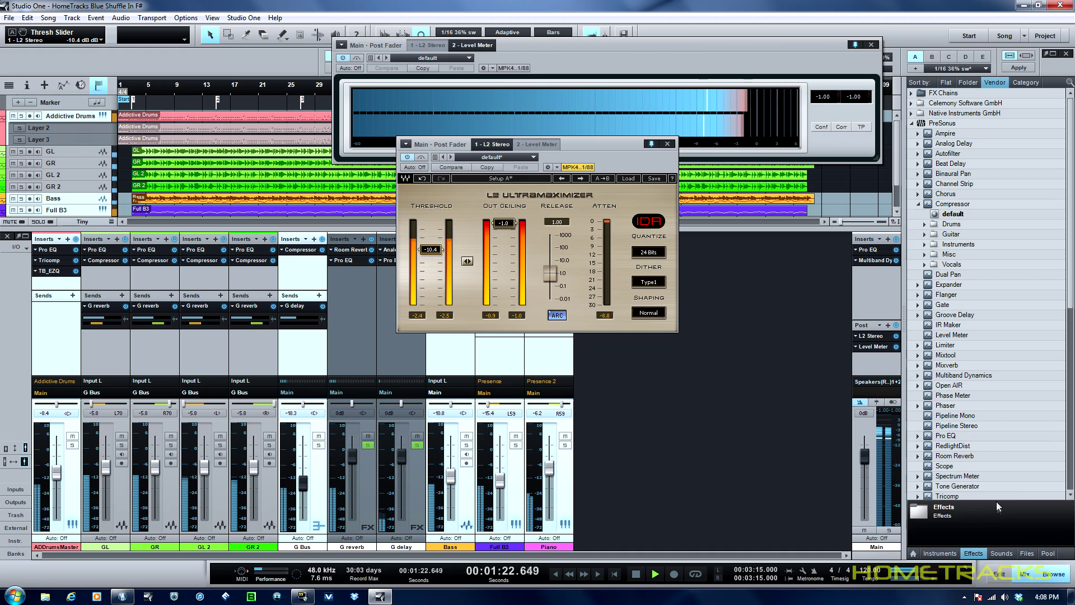
click(637, 577)
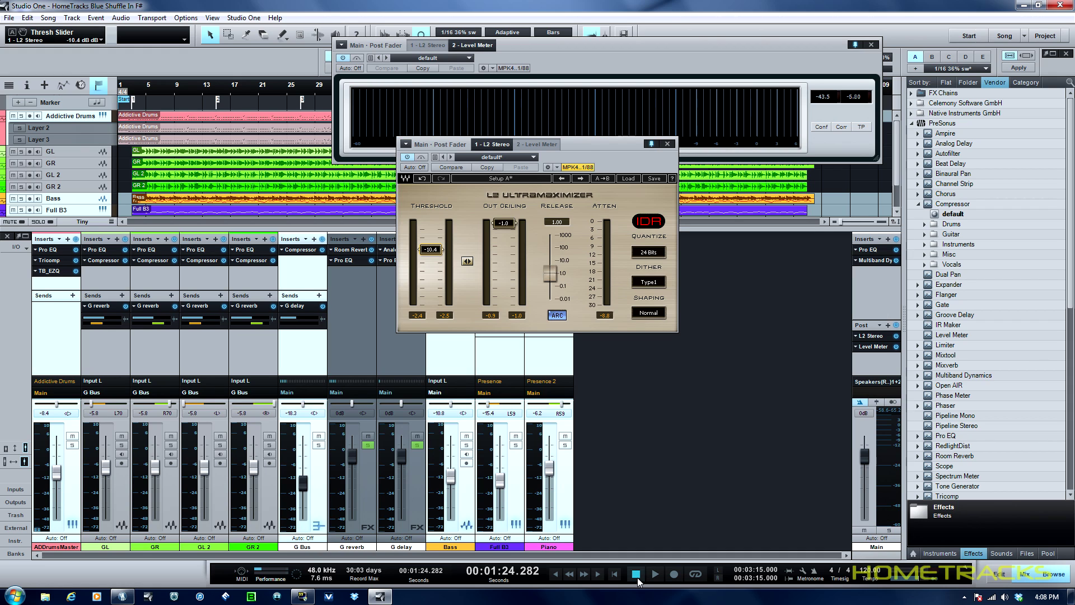
- Audition the limited mix from about bar 15 and close the L2 and Level Meter windows once playback is stopped
click(224, 88)
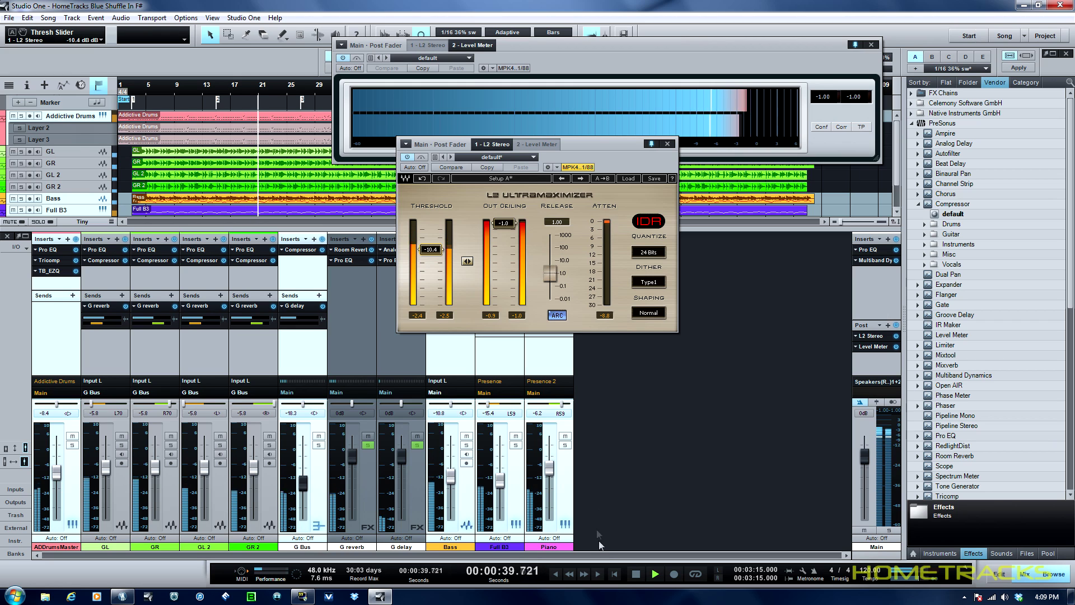
click(635, 575)
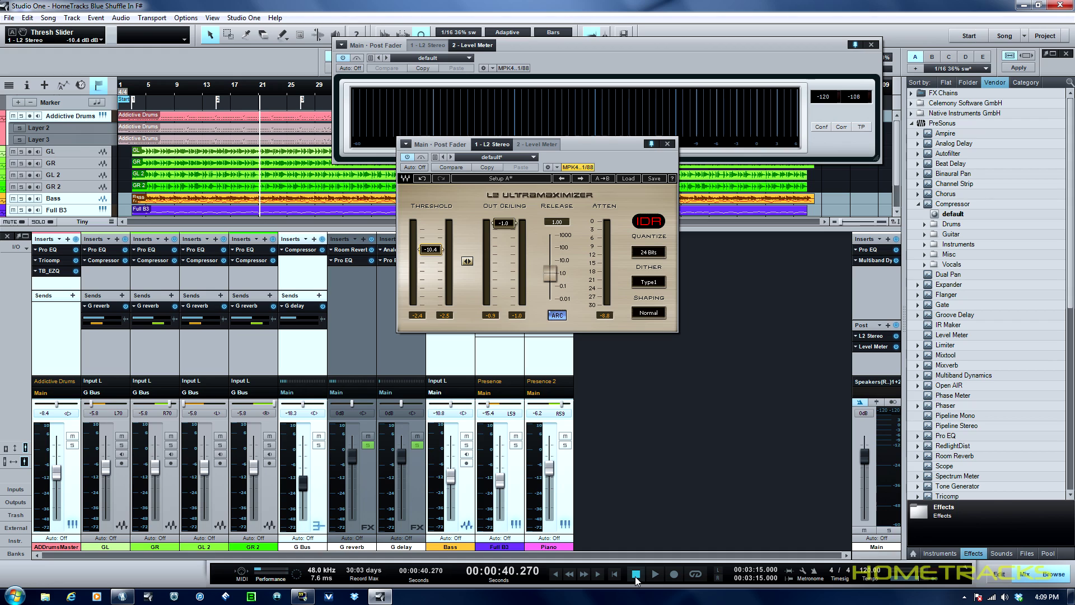
click(667, 145)
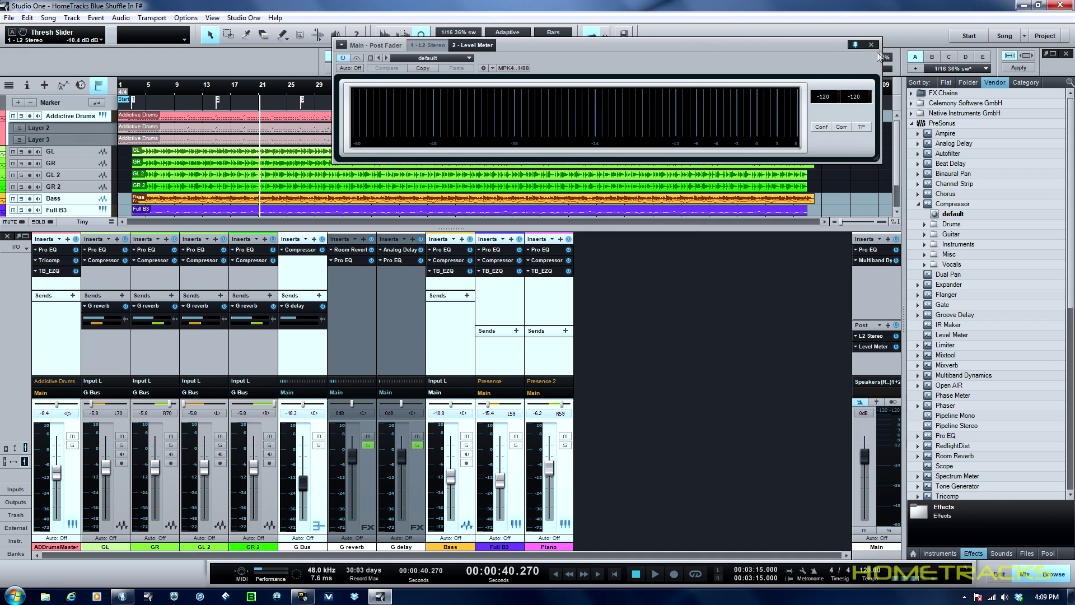
click(872, 45)
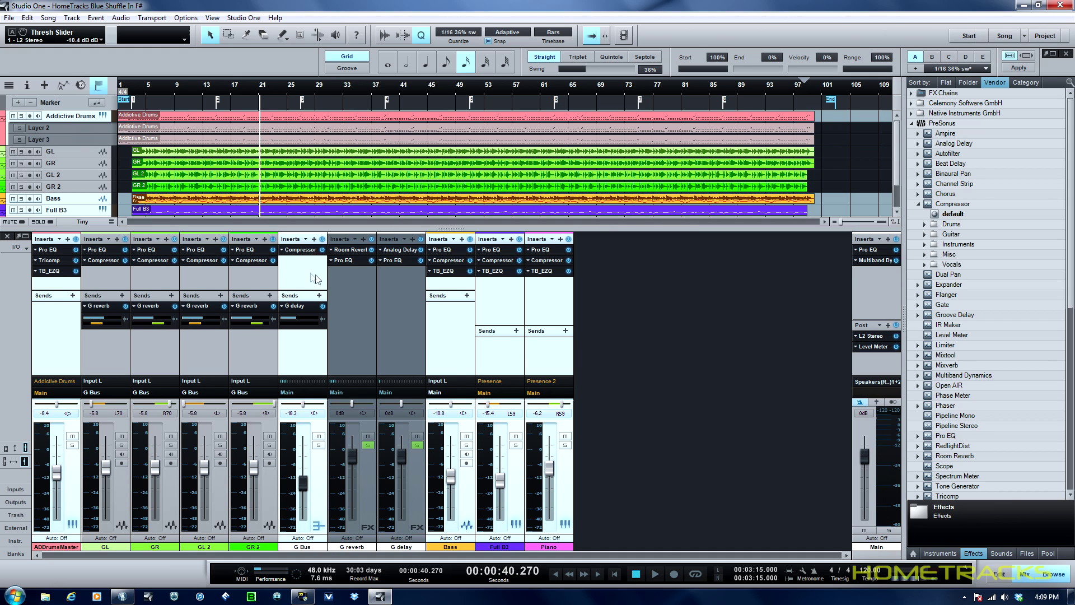
- Open the GL channel's Pro EQ to check its output level meter and gain, and close it again
click(98, 251)
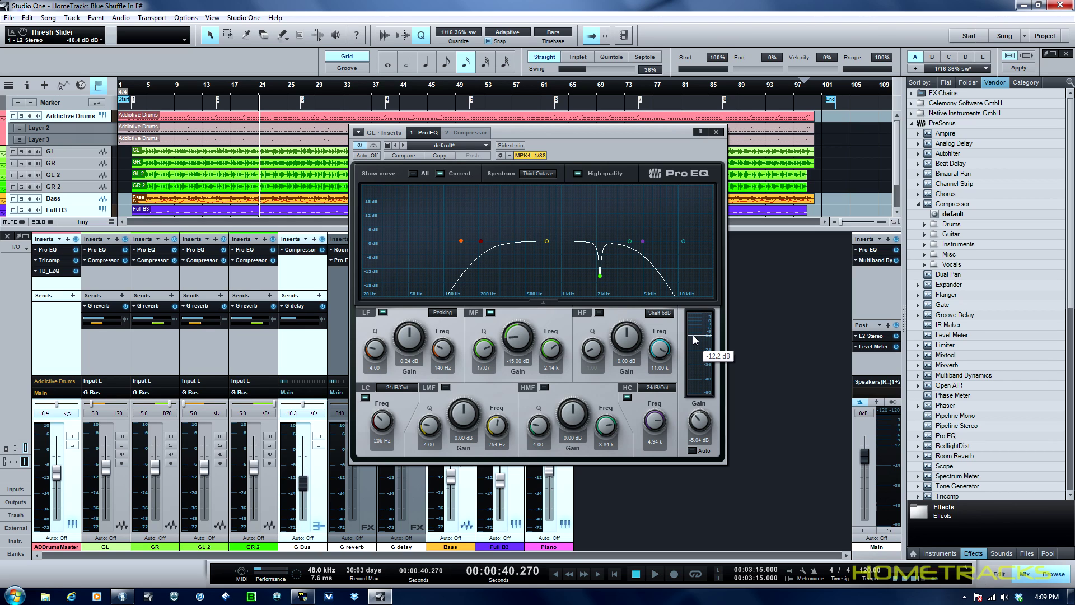
click(716, 133)
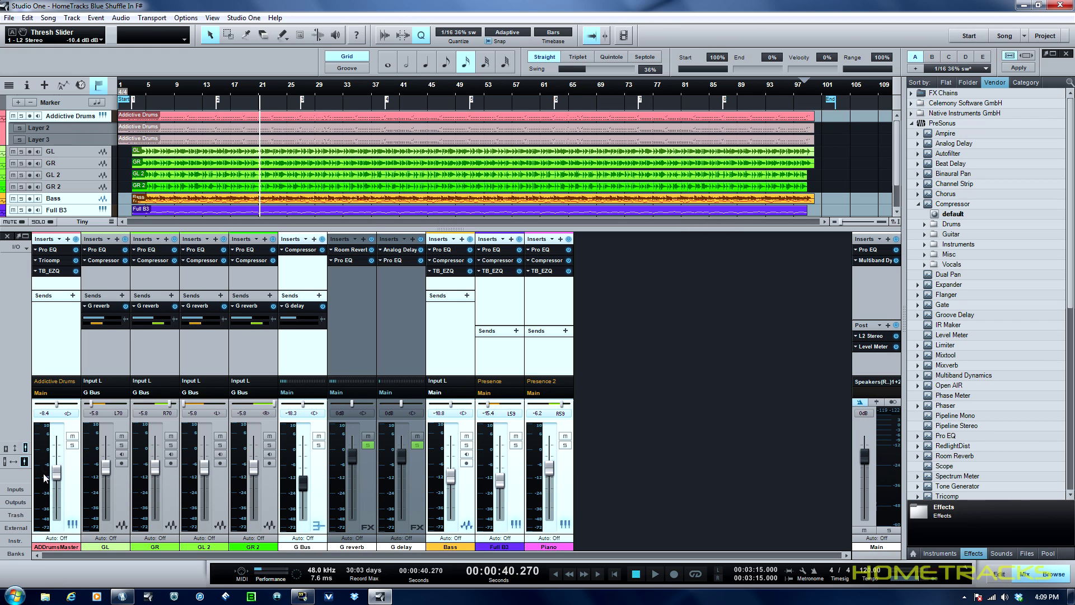